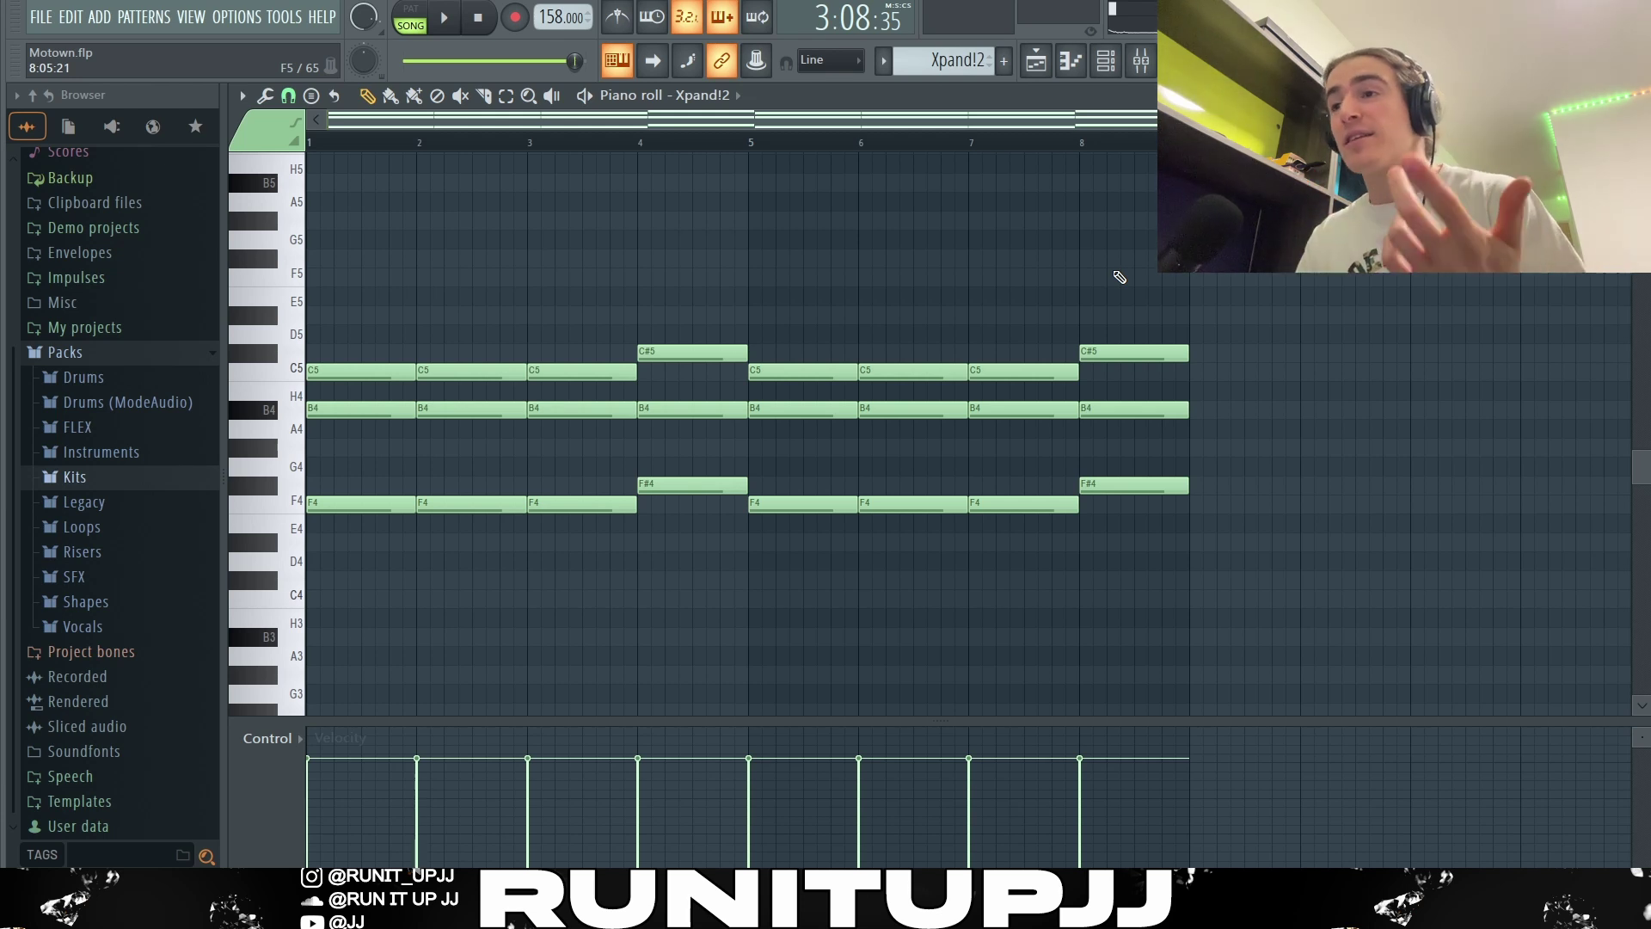
Transpose the chord pattern's lowest notes, F4 and F#4, up one octave and highlight the C5 and upper notes
{"action": "left_click_drag", "start_coordinate": [1233, 549], "coordinate": [356, 443]}
{"action": "key", "text": "ctrl+Up"}
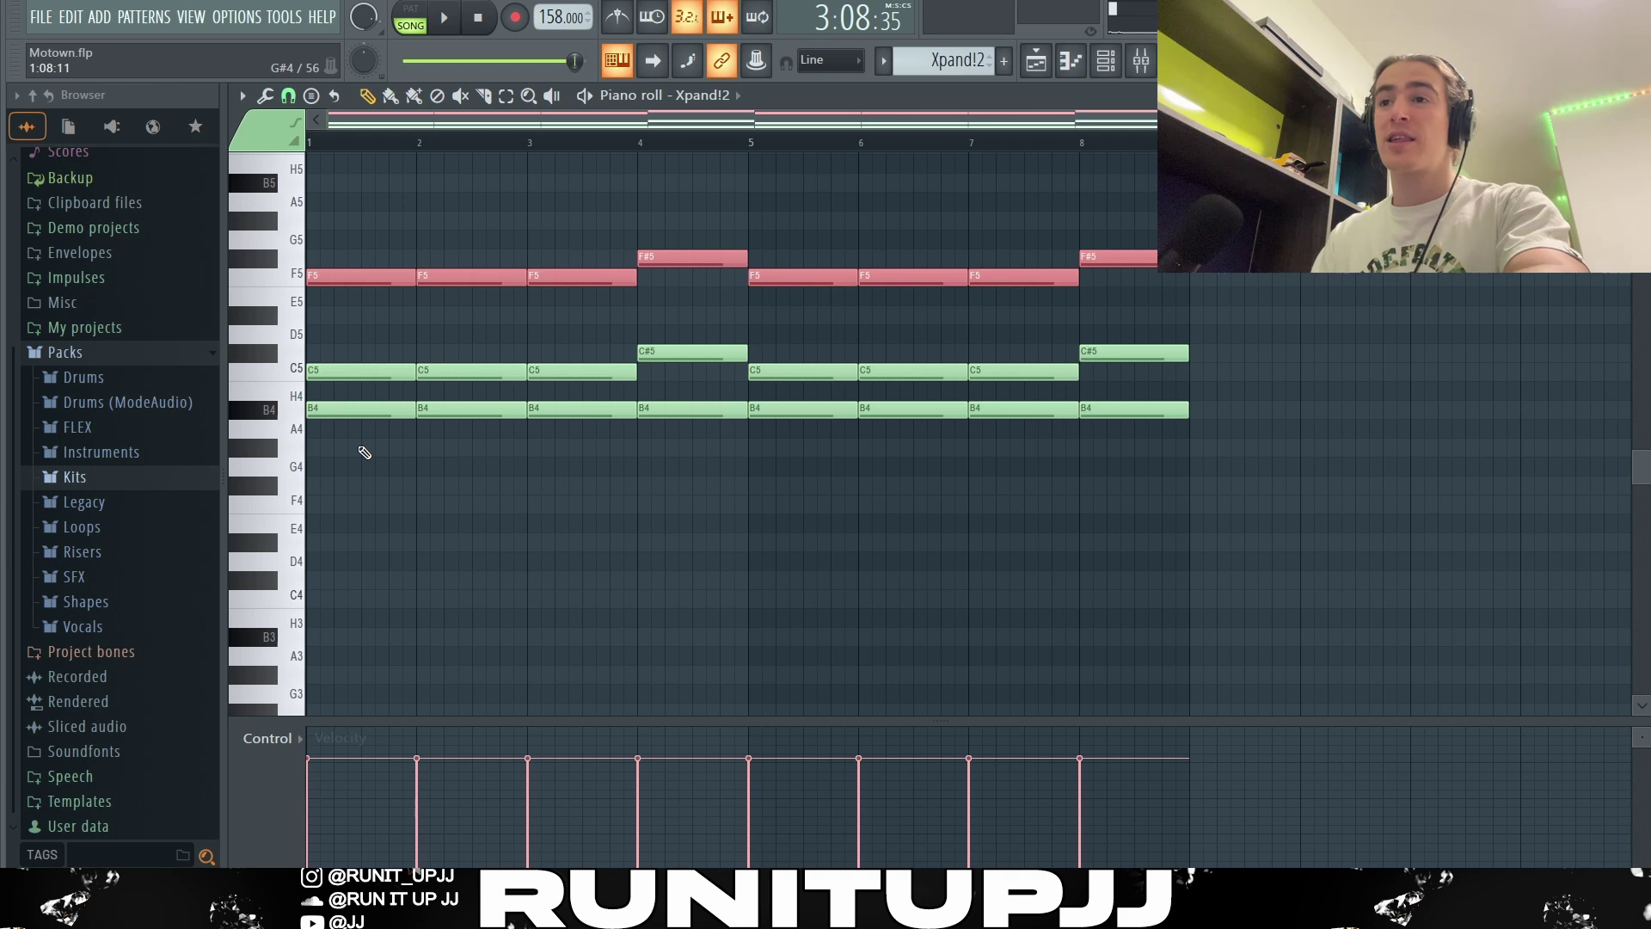
{"action": "left_click_drag", "start_coordinate": [370, 366], "coordinate": [615, 362]}
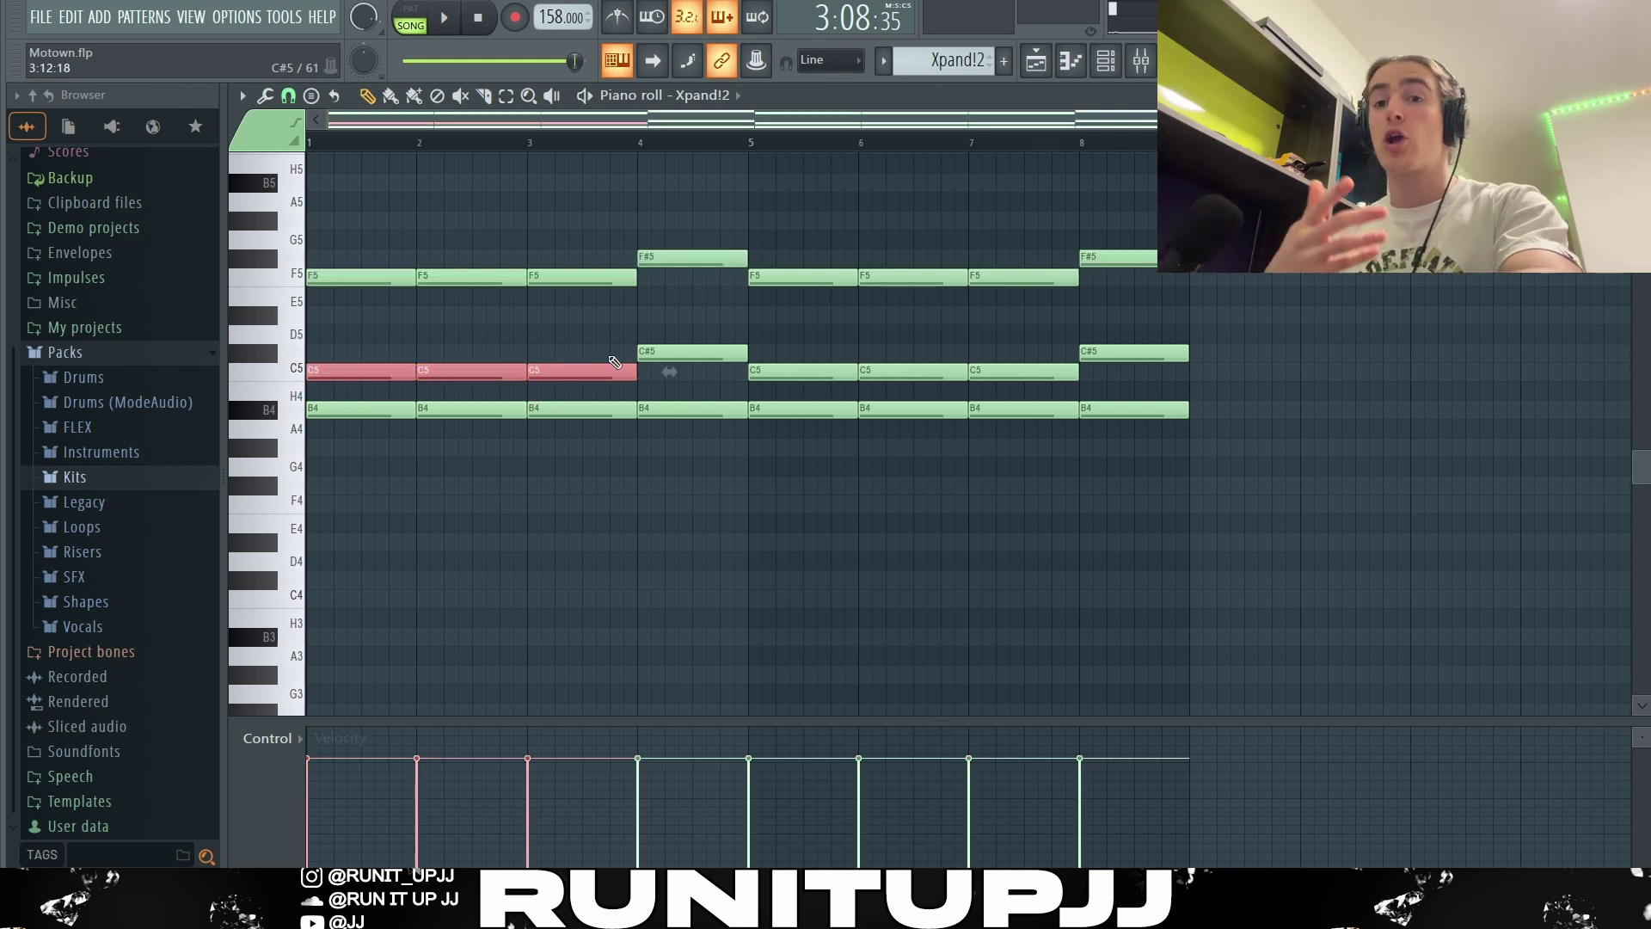
{"action": "left_click_drag", "start_coordinate": [1174, 382], "coordinate": [1149, 258]}
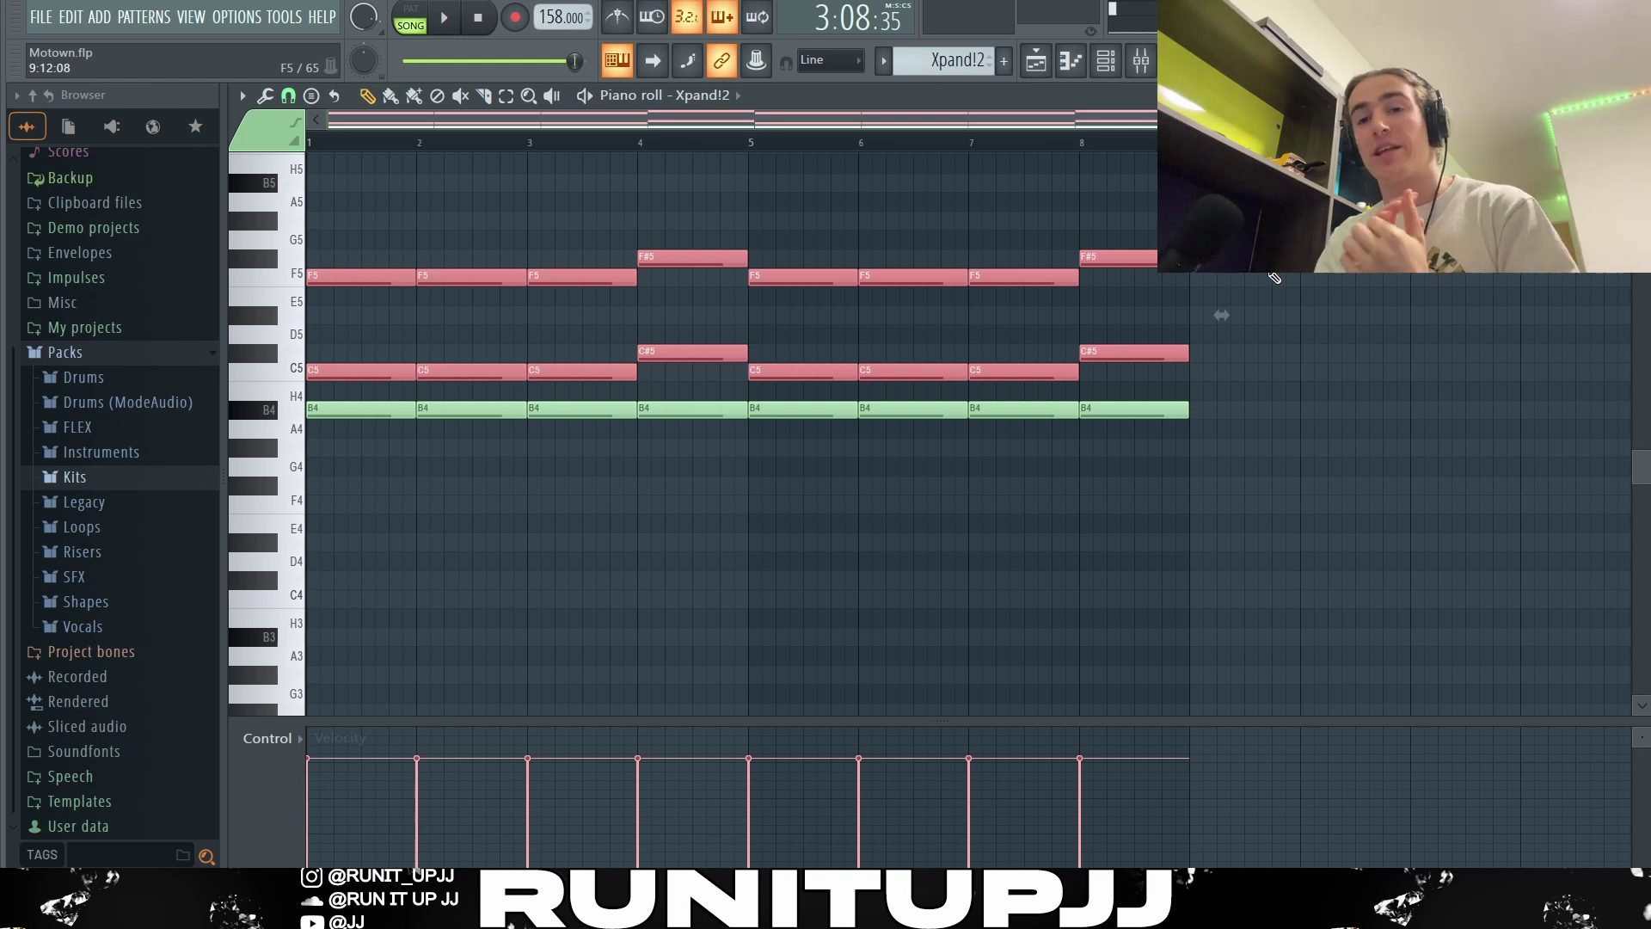
{"action": "key", "text": "ctrl+d"}
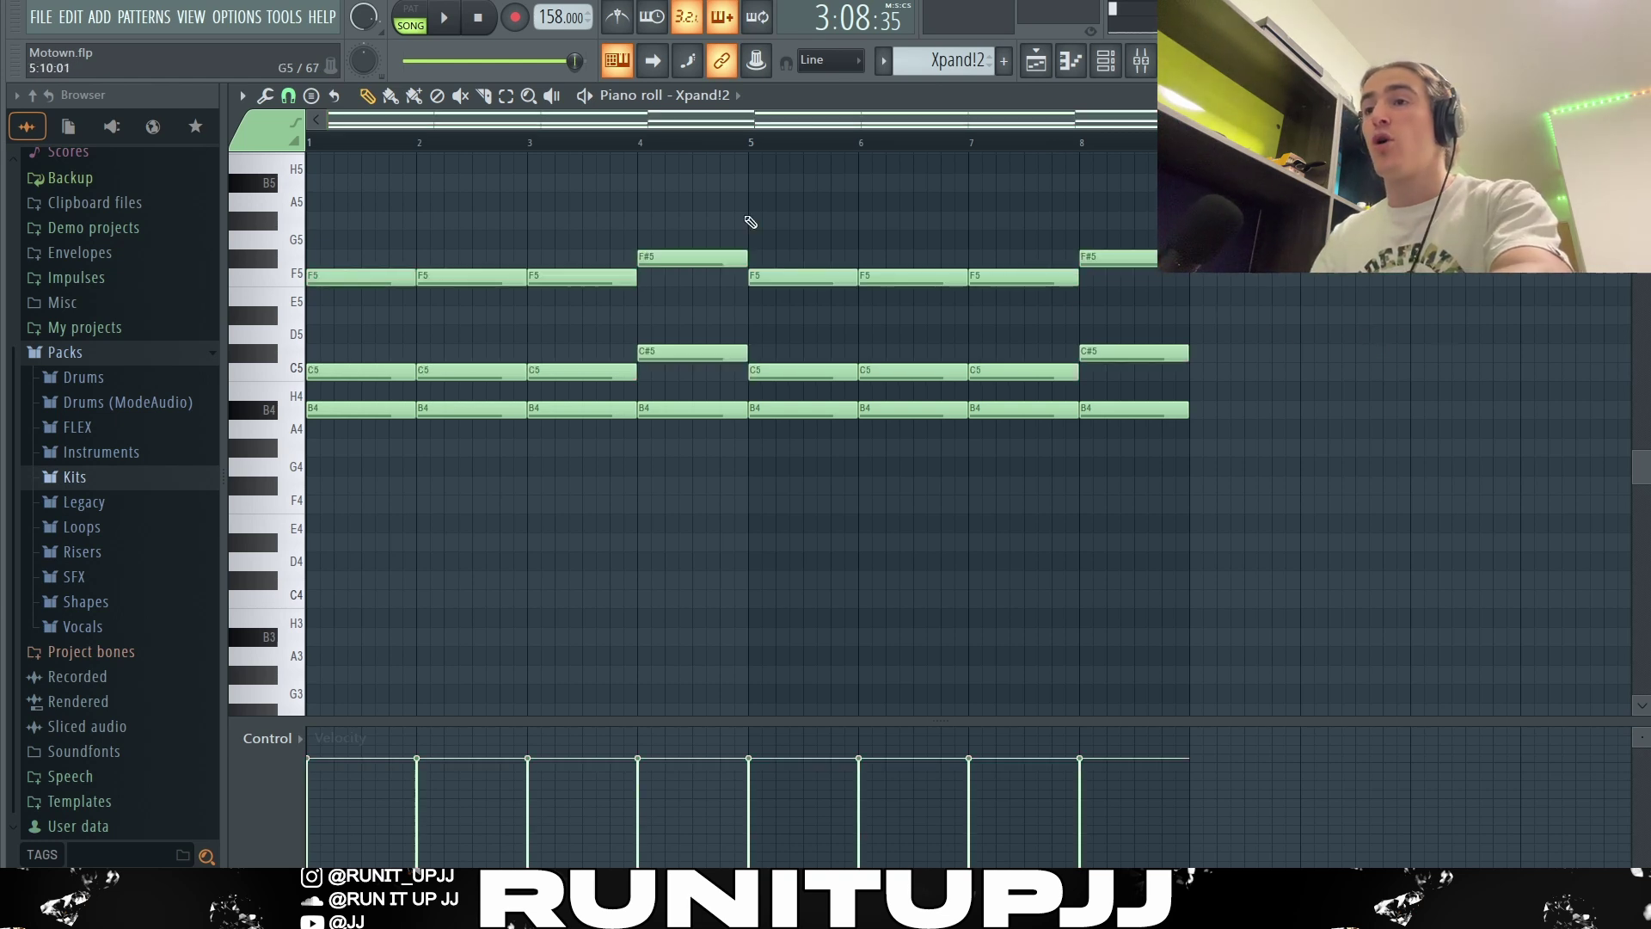
Transpose the chord pattern's F5 and F#5 notes down one octave
{"action": "left_click_drag", "start_coordinate": [343, 233], "coordinate": [676, 547]}
{"action": "left_click_drag", "start_coordinate": [1216, 324], "coordinate": [288, 183]}
{"action": "key", "text": "ctrl+Down"}
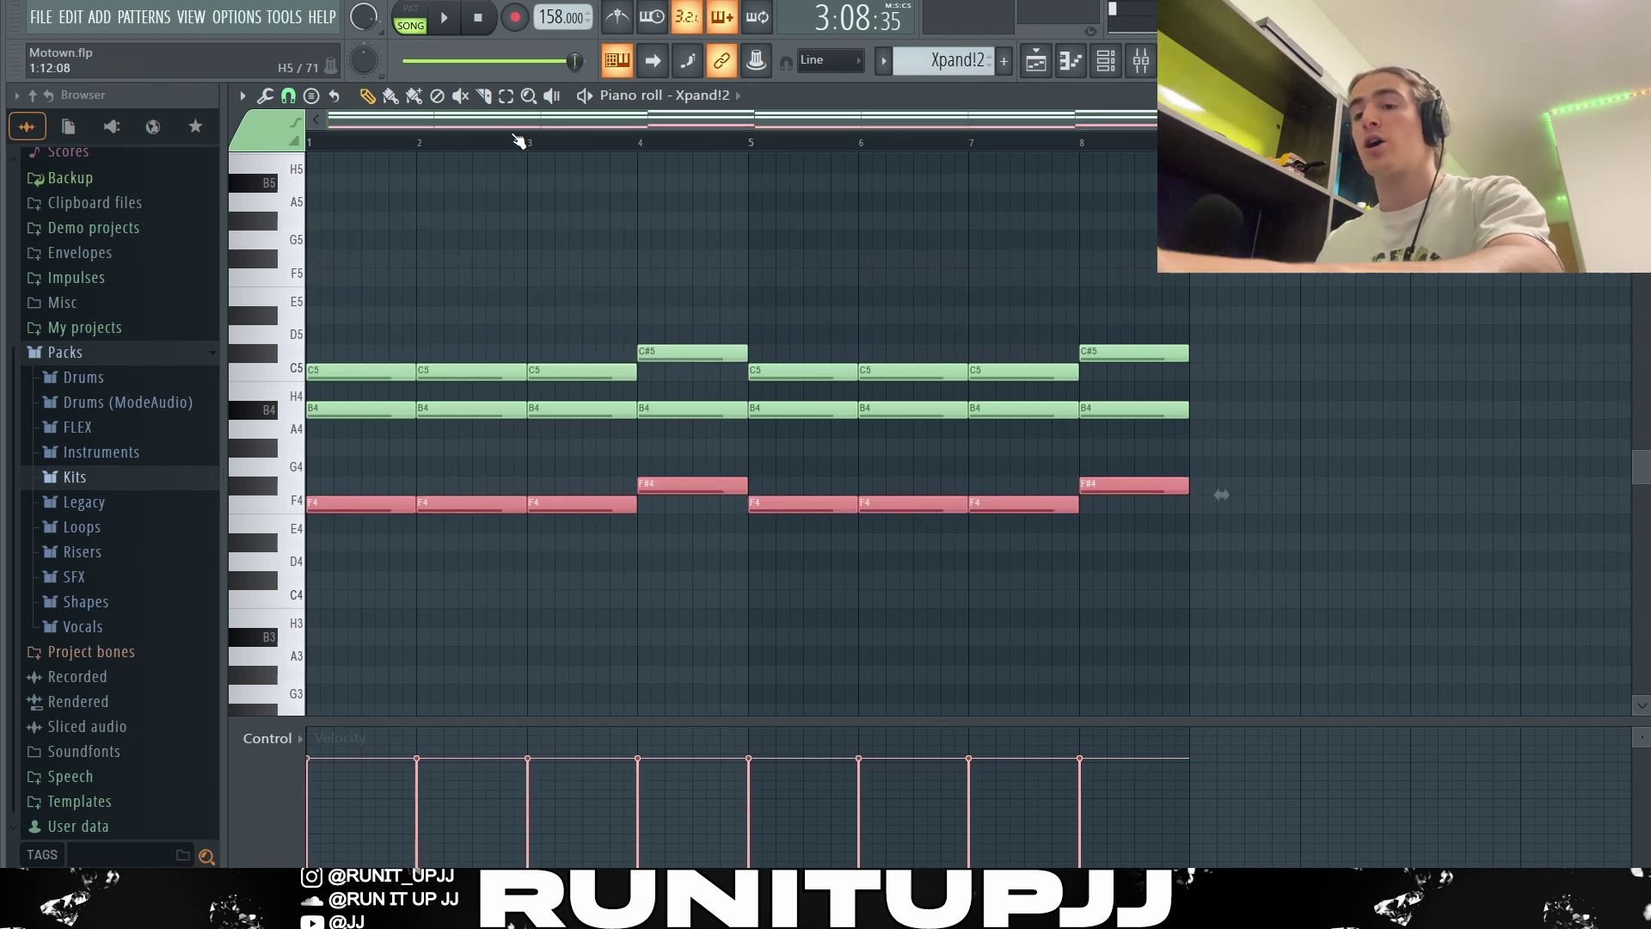
{"action": "key", "text": "ctrl+d"}
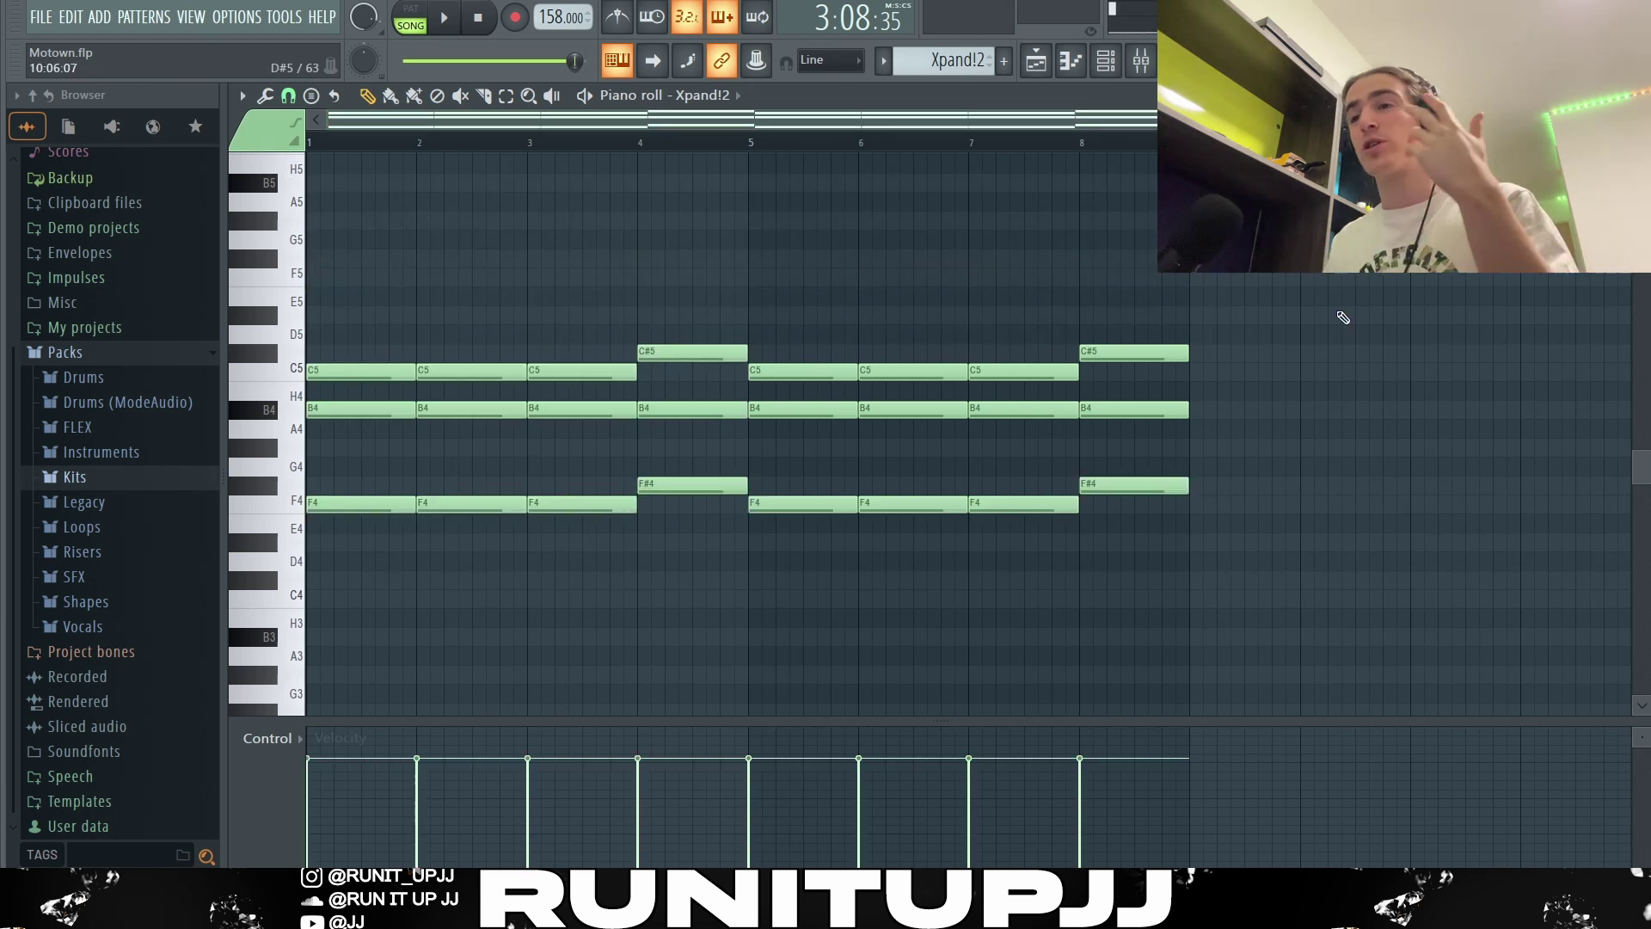
Play the chord pattern and check the ValhallaVintageVerb on mixer Insert 1
{"action": "key", "text": "space"}
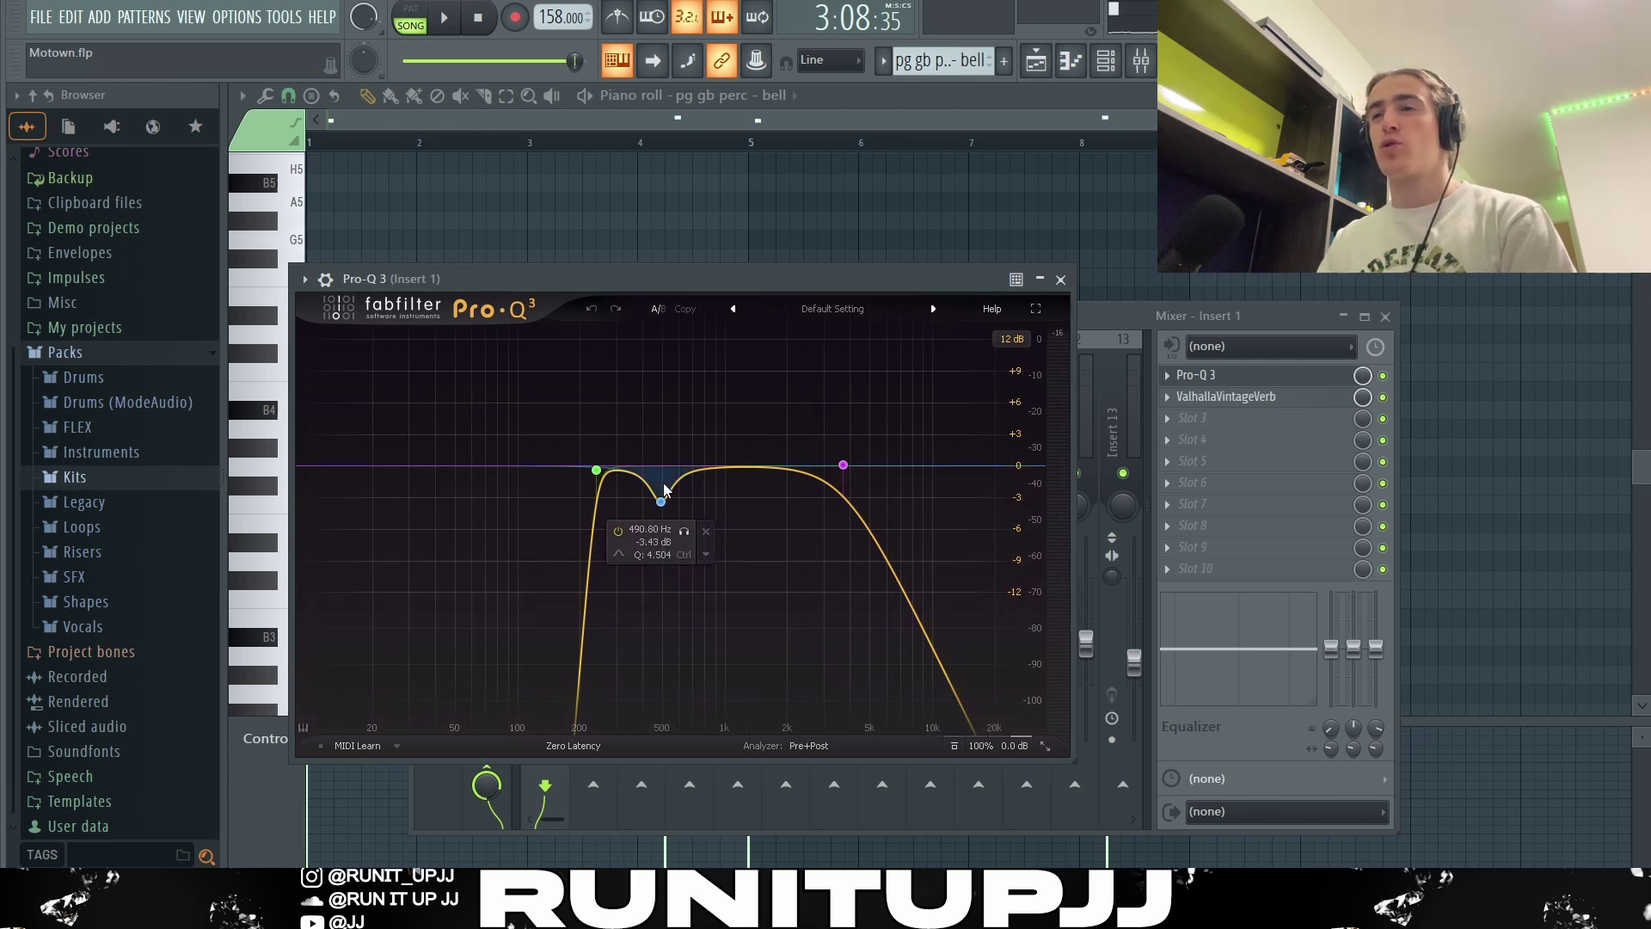
{"action": "left_click", "coordinate": [1226, 396]}
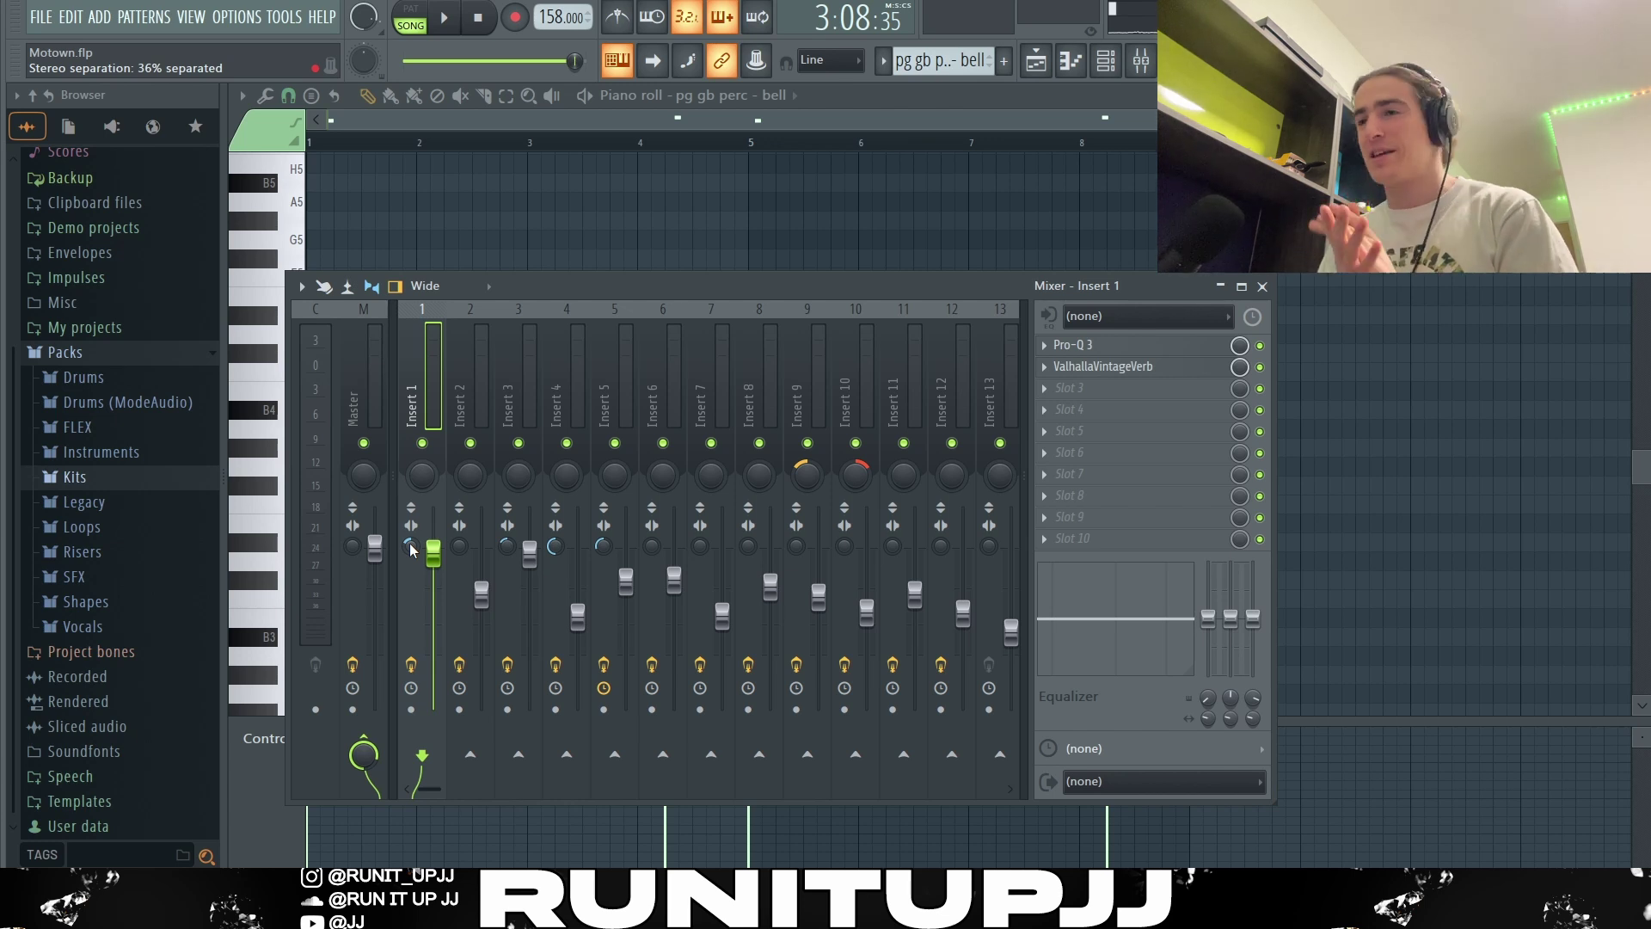
{"action": "key", "text": "F9"}
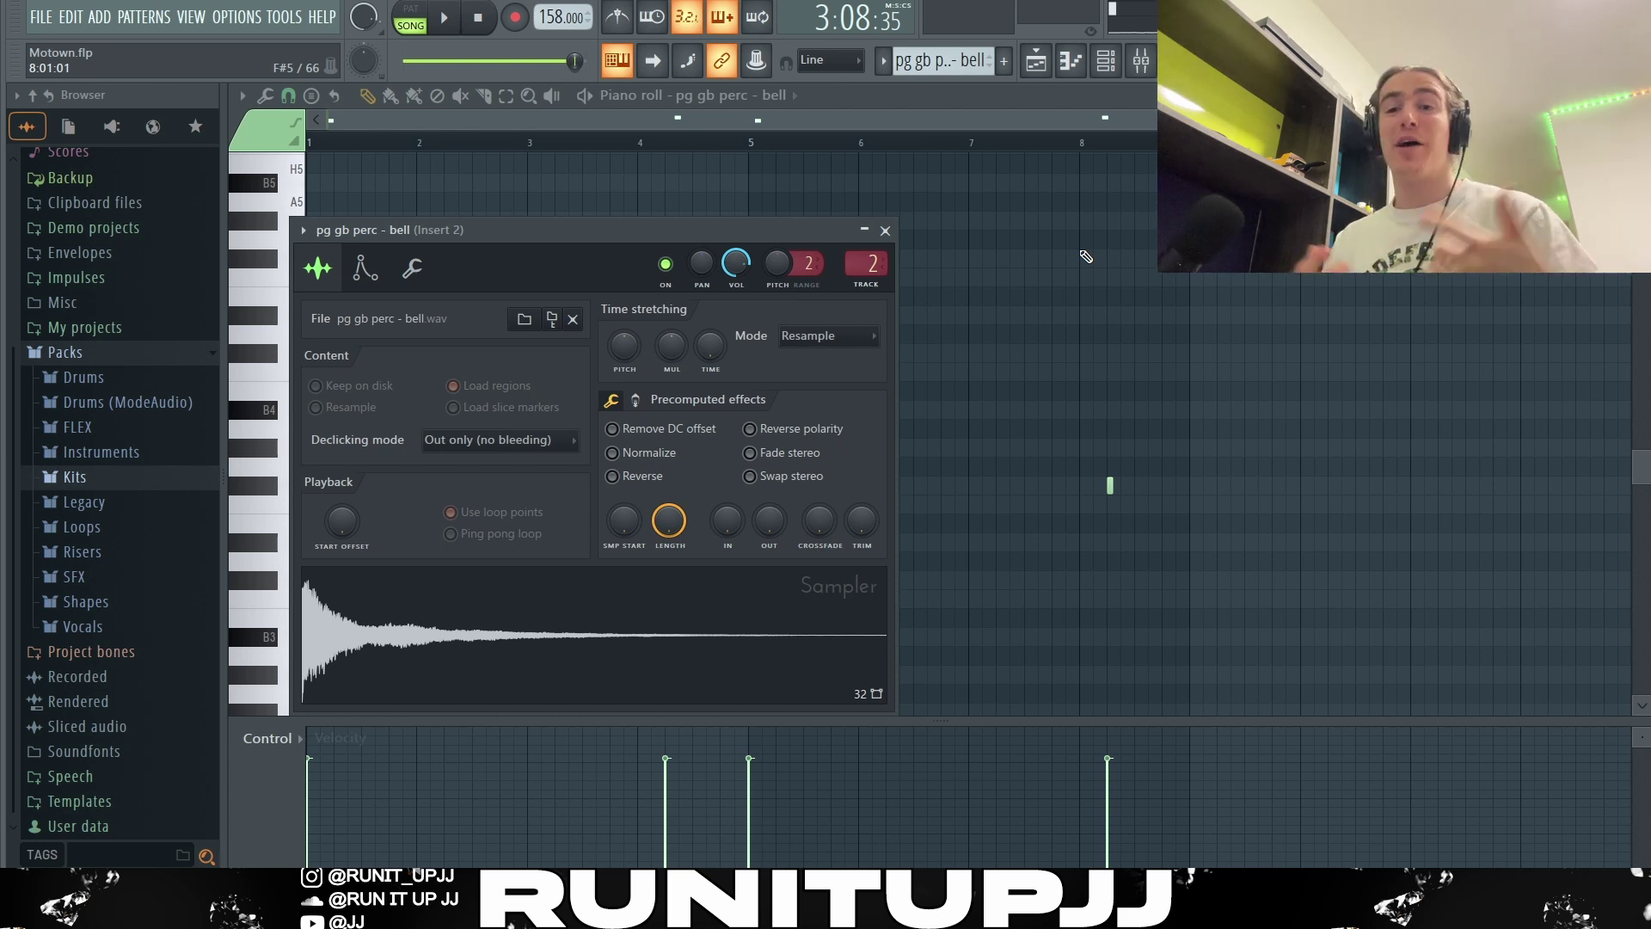
Highlight bars 1 to 4 of the bell pattern, play it, and close its Pro-Q 3 equalizer on Insert 2
{"action": "key", "text": "Escape"}
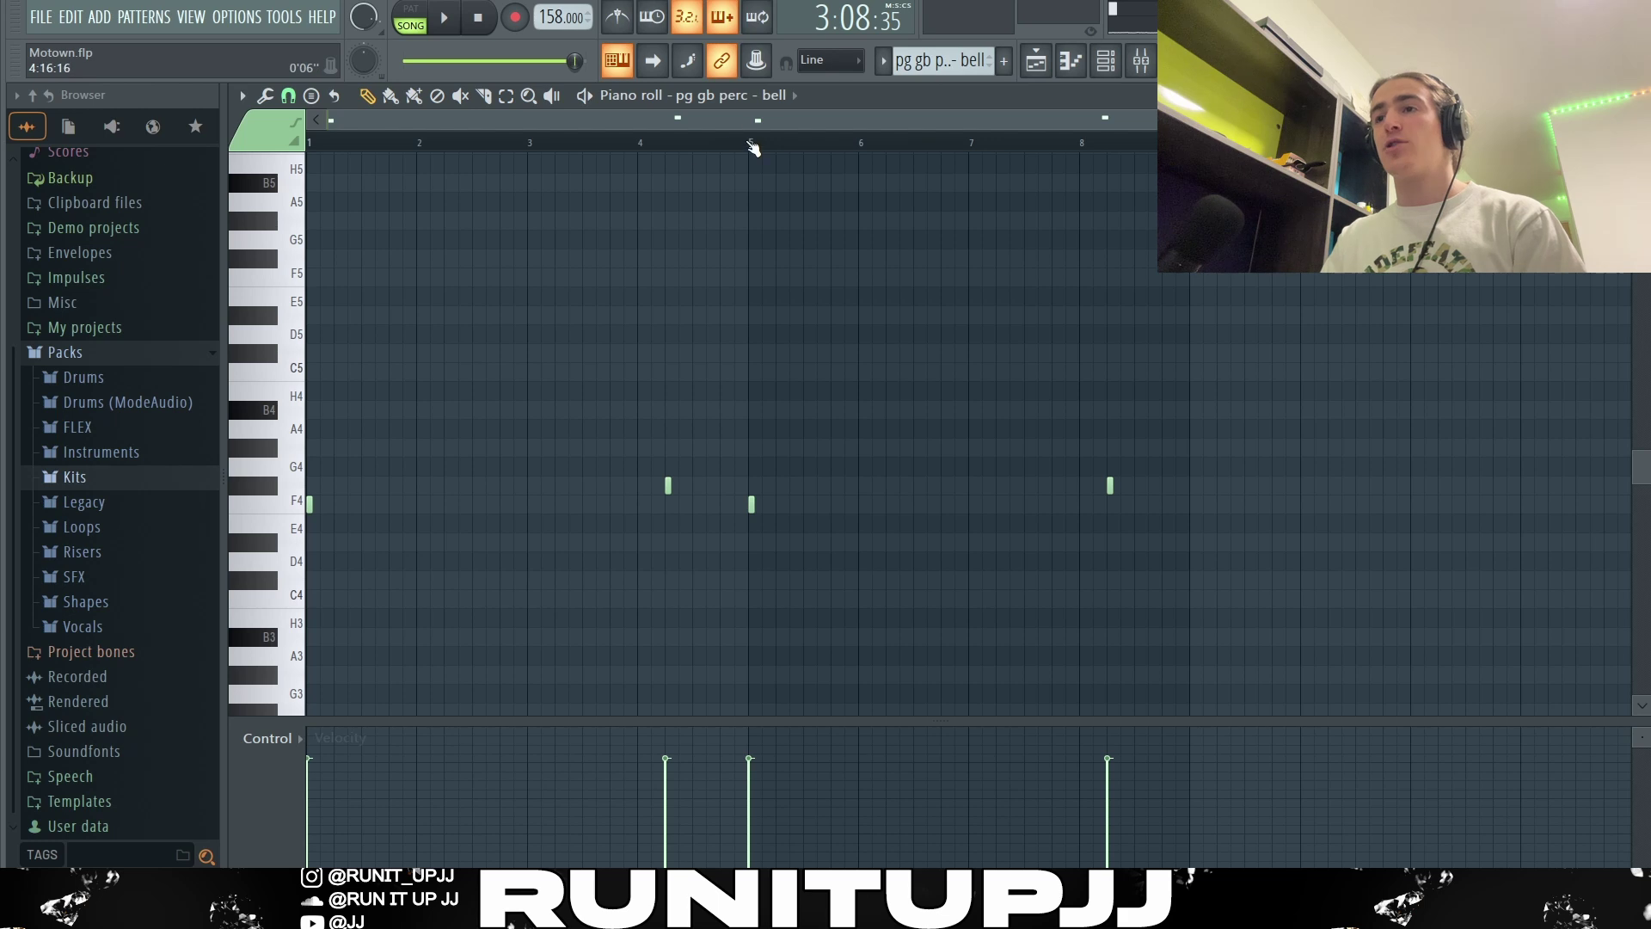
{"action": "left_click_drag", "start_coordinate": [753, 145], "coordinate": [310, 144]}
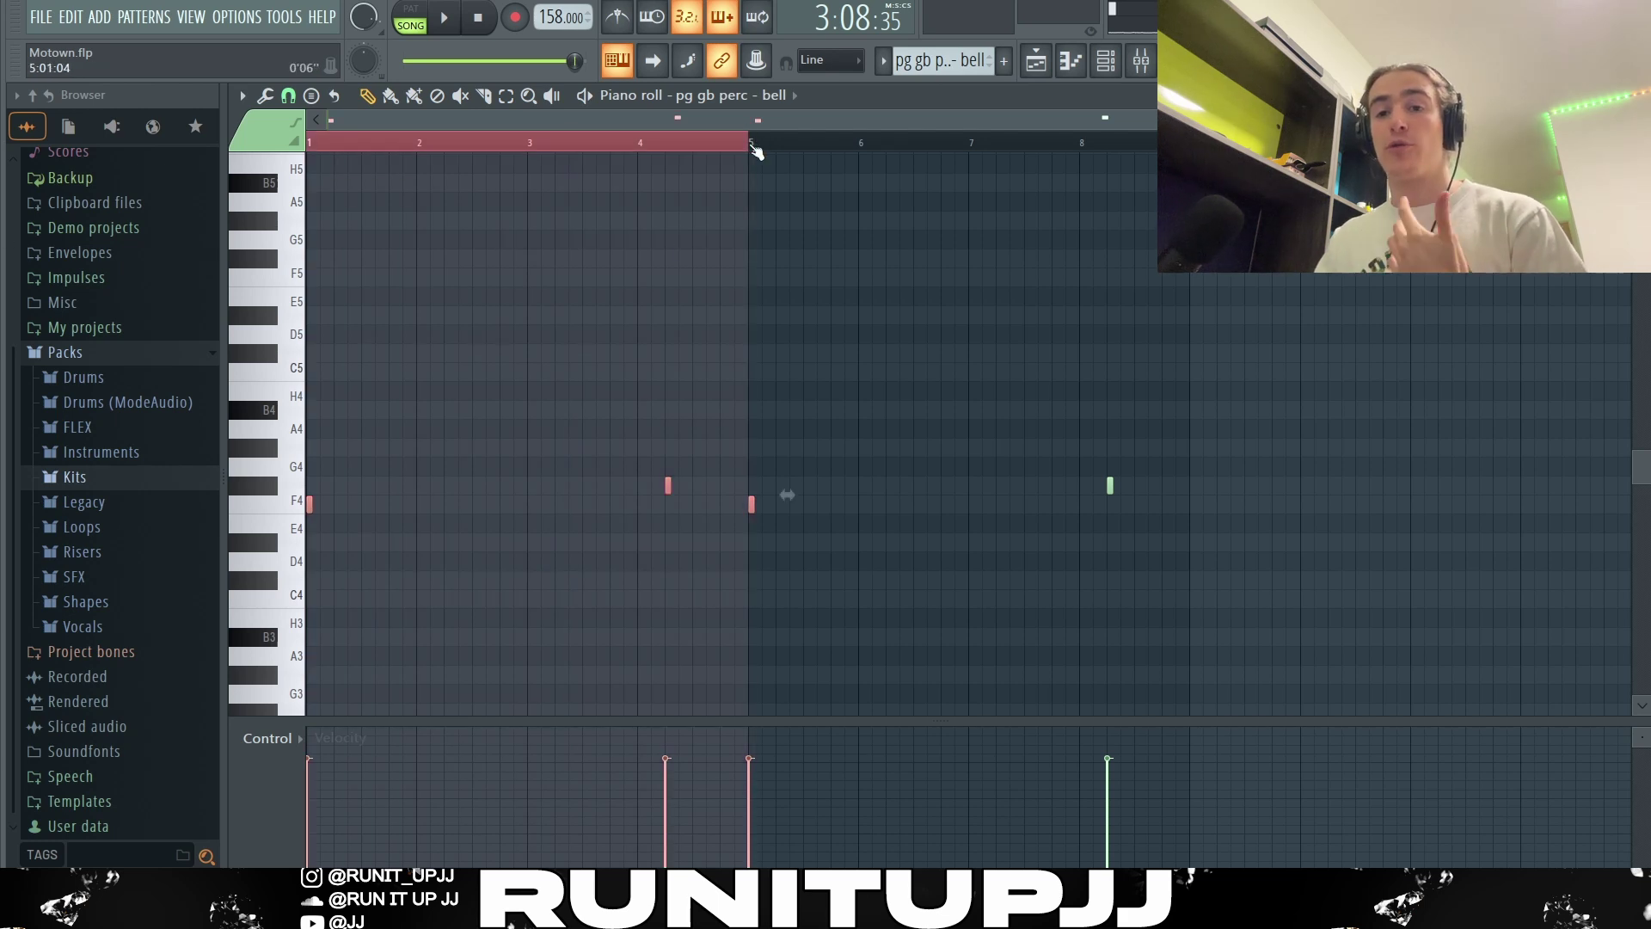
{"action": "left_click", "coordinate": [753, 145]}
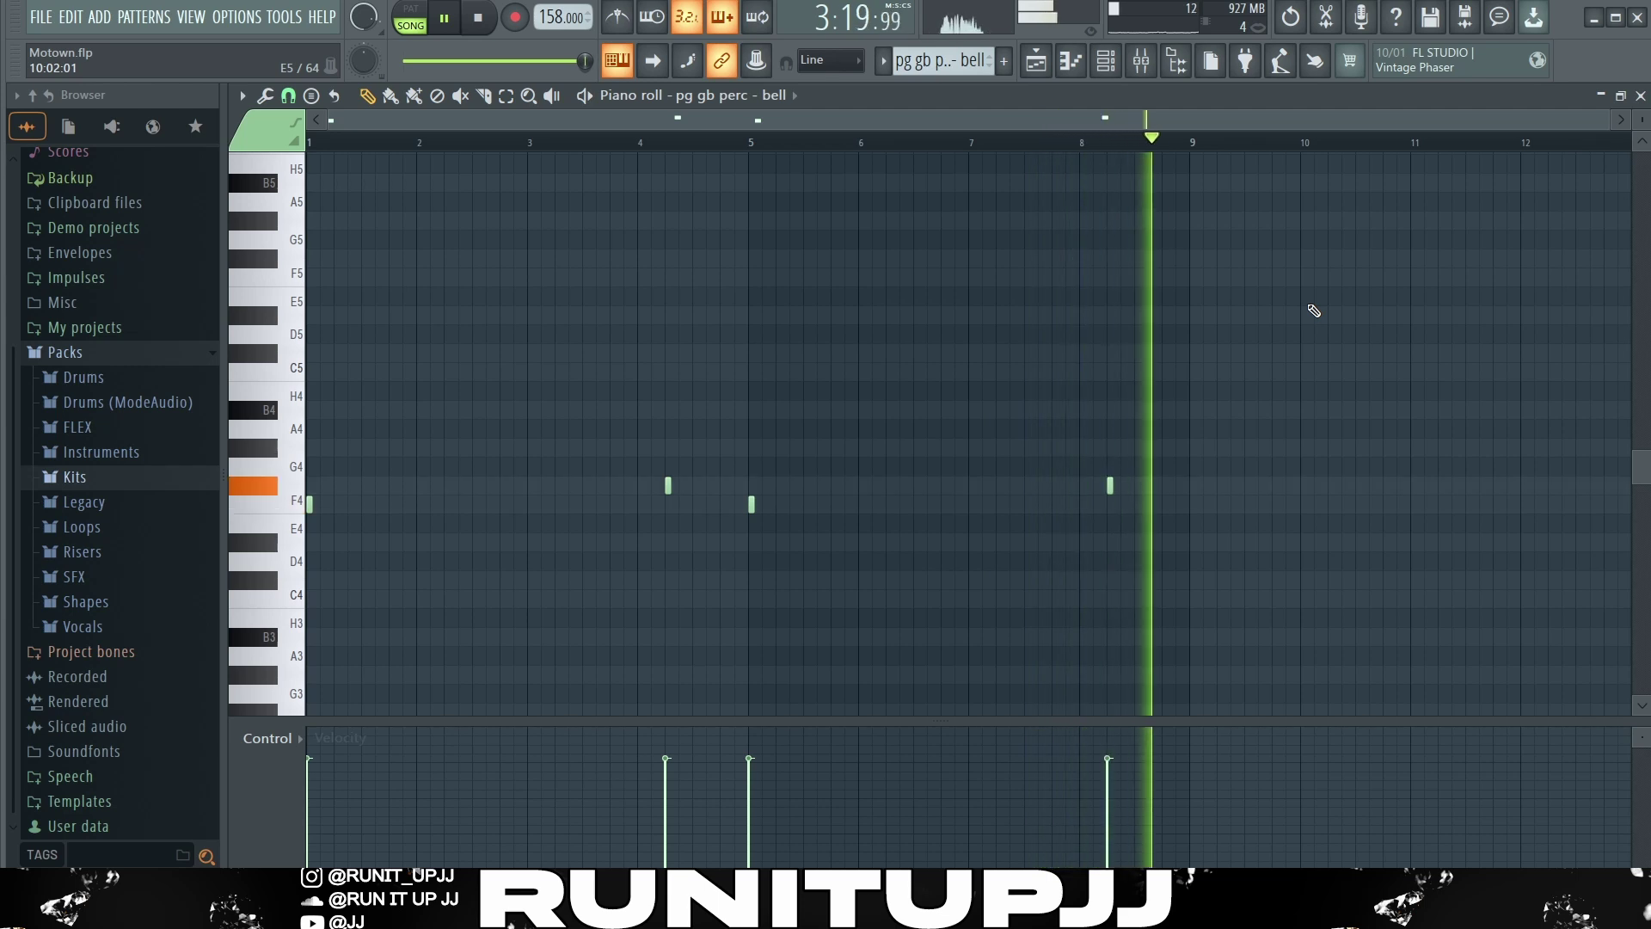
{"action": "key", "text": "space"}
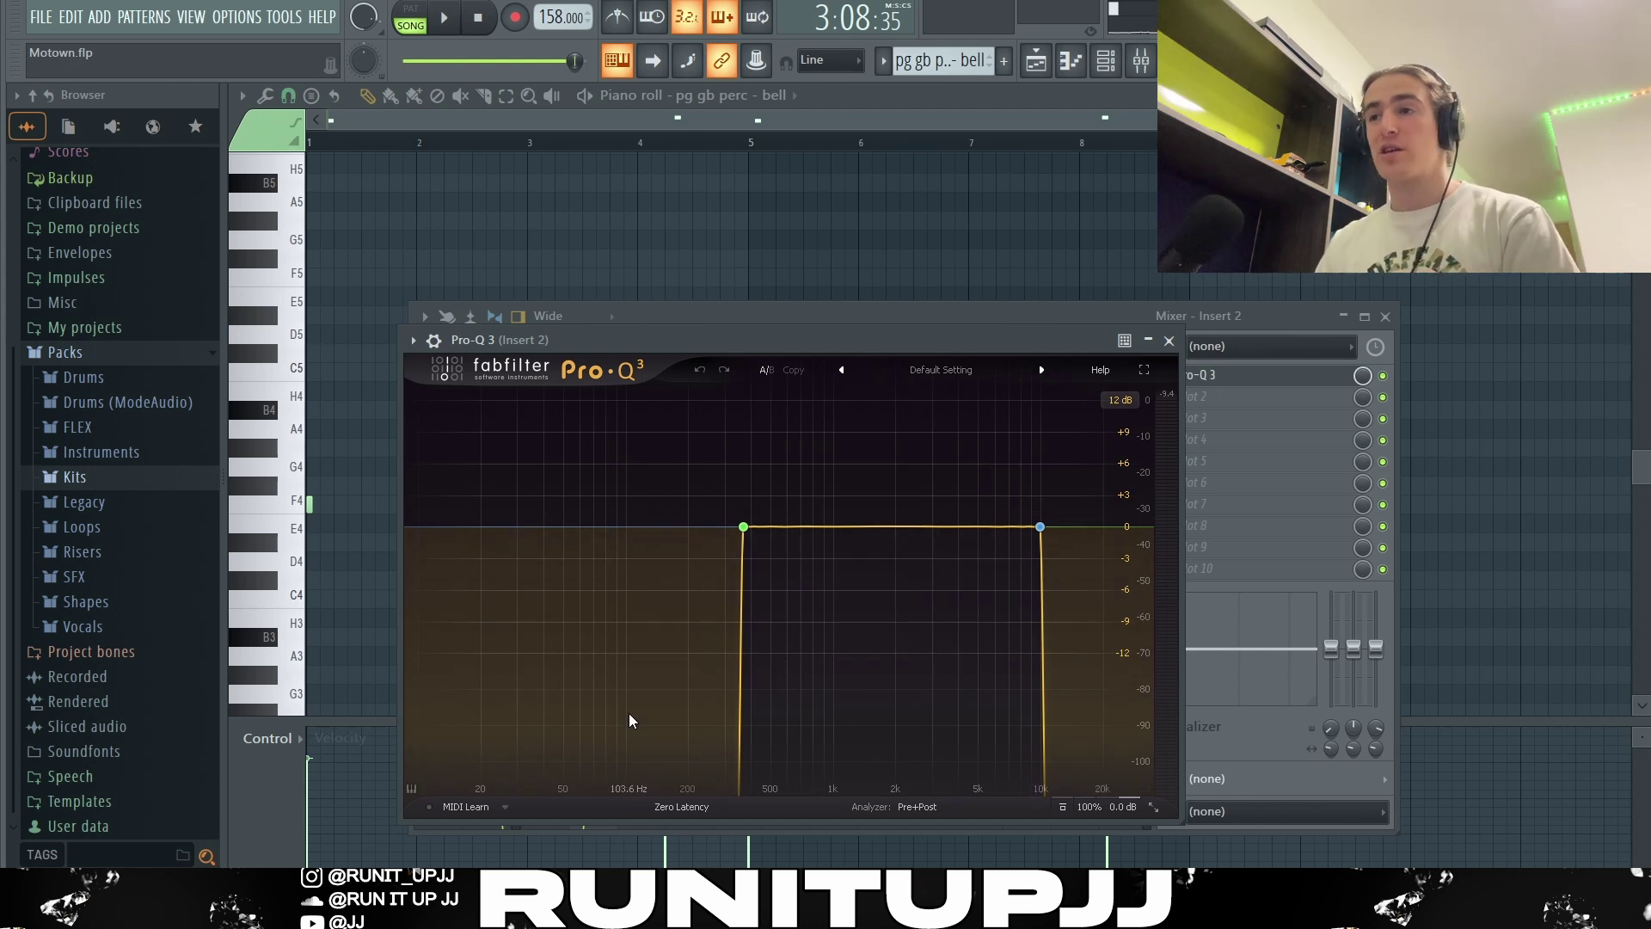
{"action": "key", "text": "Escape"}
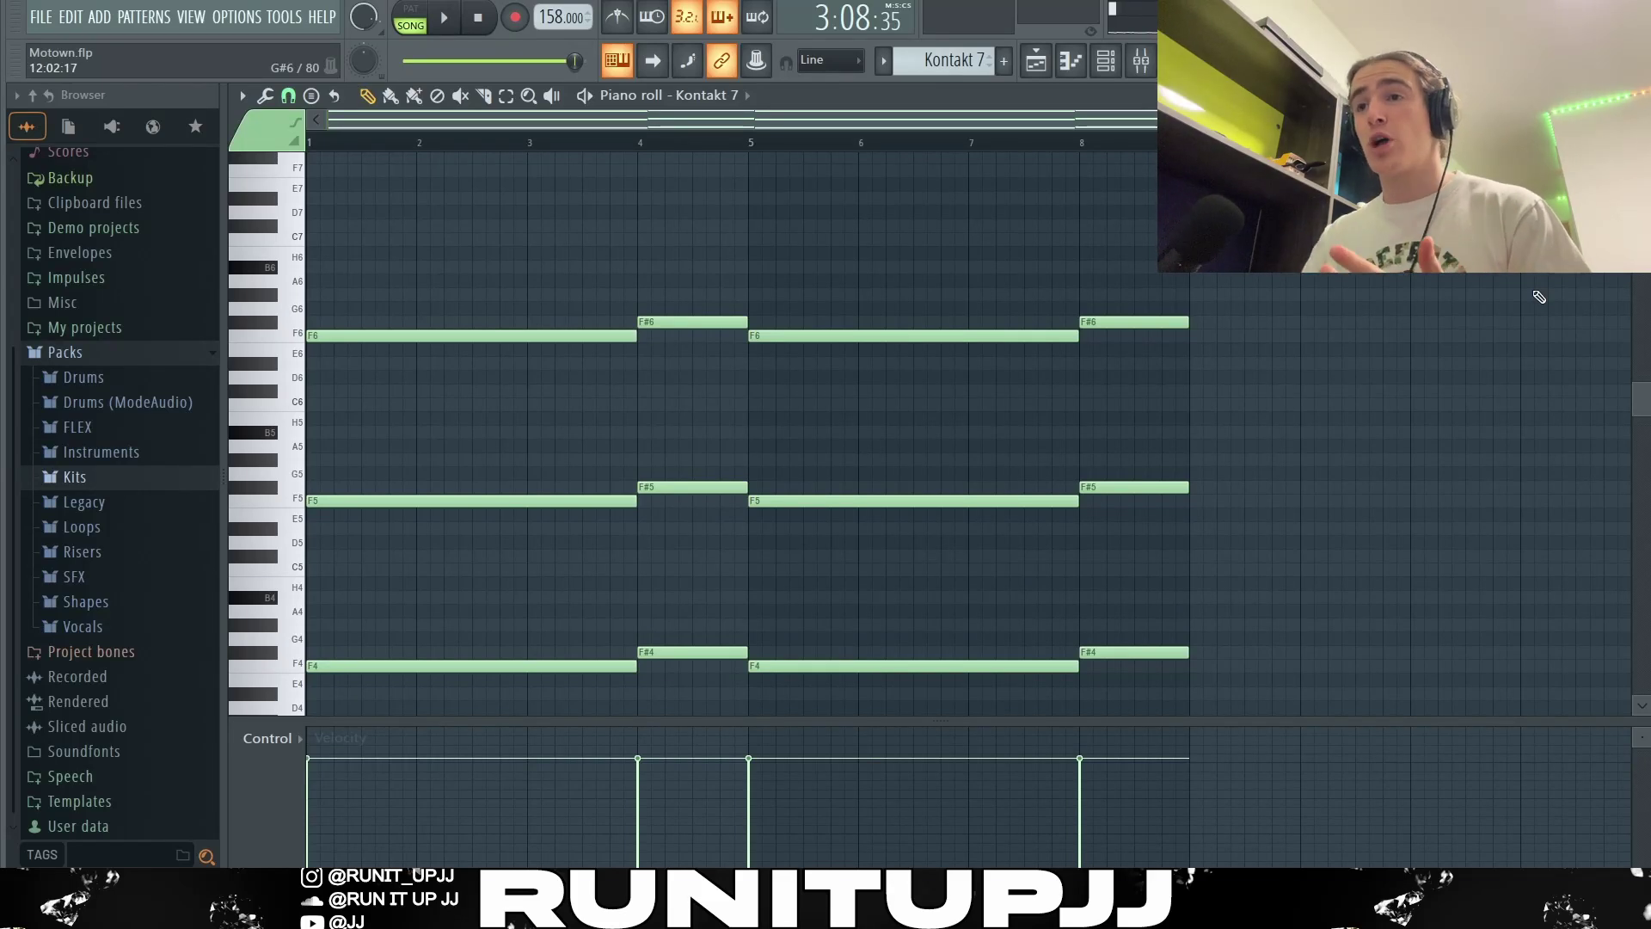
Highlight the F6 and F#6 notes and the lower octave layers of the Kontakt 7 pattern to examine them
{"action": "left_click", "coordinate": [522, 335]}
{"action": "left_click", "coordinate": [682, 322]}
{"action": "left_click", "coordinate": [590, 335]}
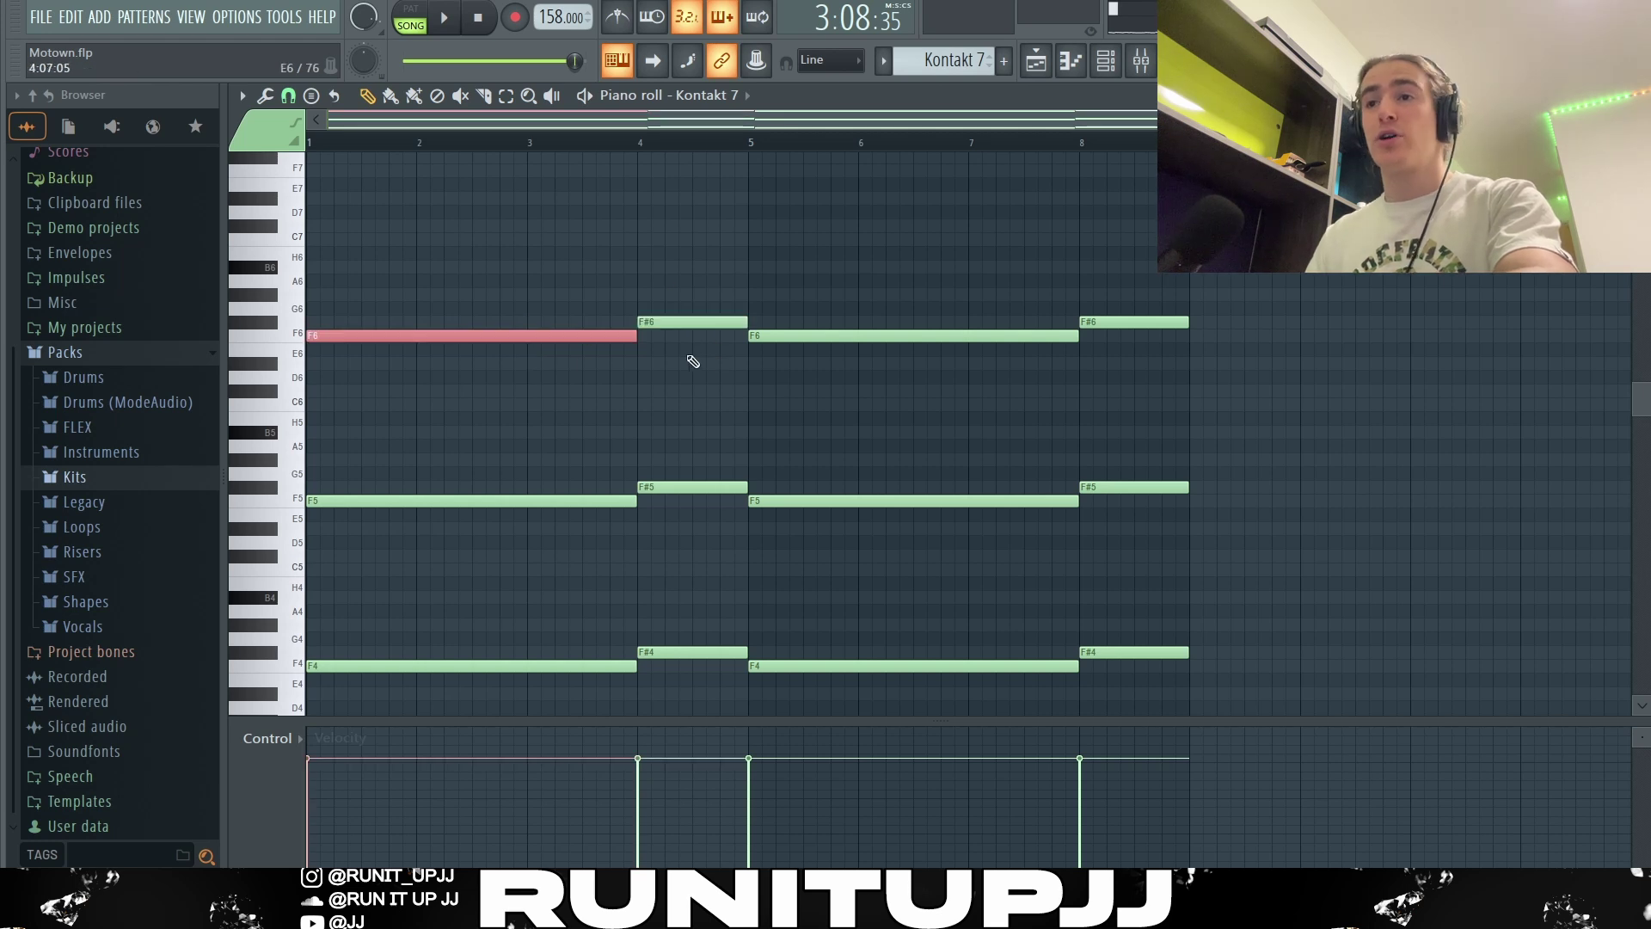
{"action": "left_click_drag", "start_coordinate": [1297, 324], "coordinate": [1265, 608]}
{"action": "left_click_drag", "start_coordinate": [630, 619], "coordinate": [1204, 658]}
{"action": "left_click", "coordinate": [1390, 493]}
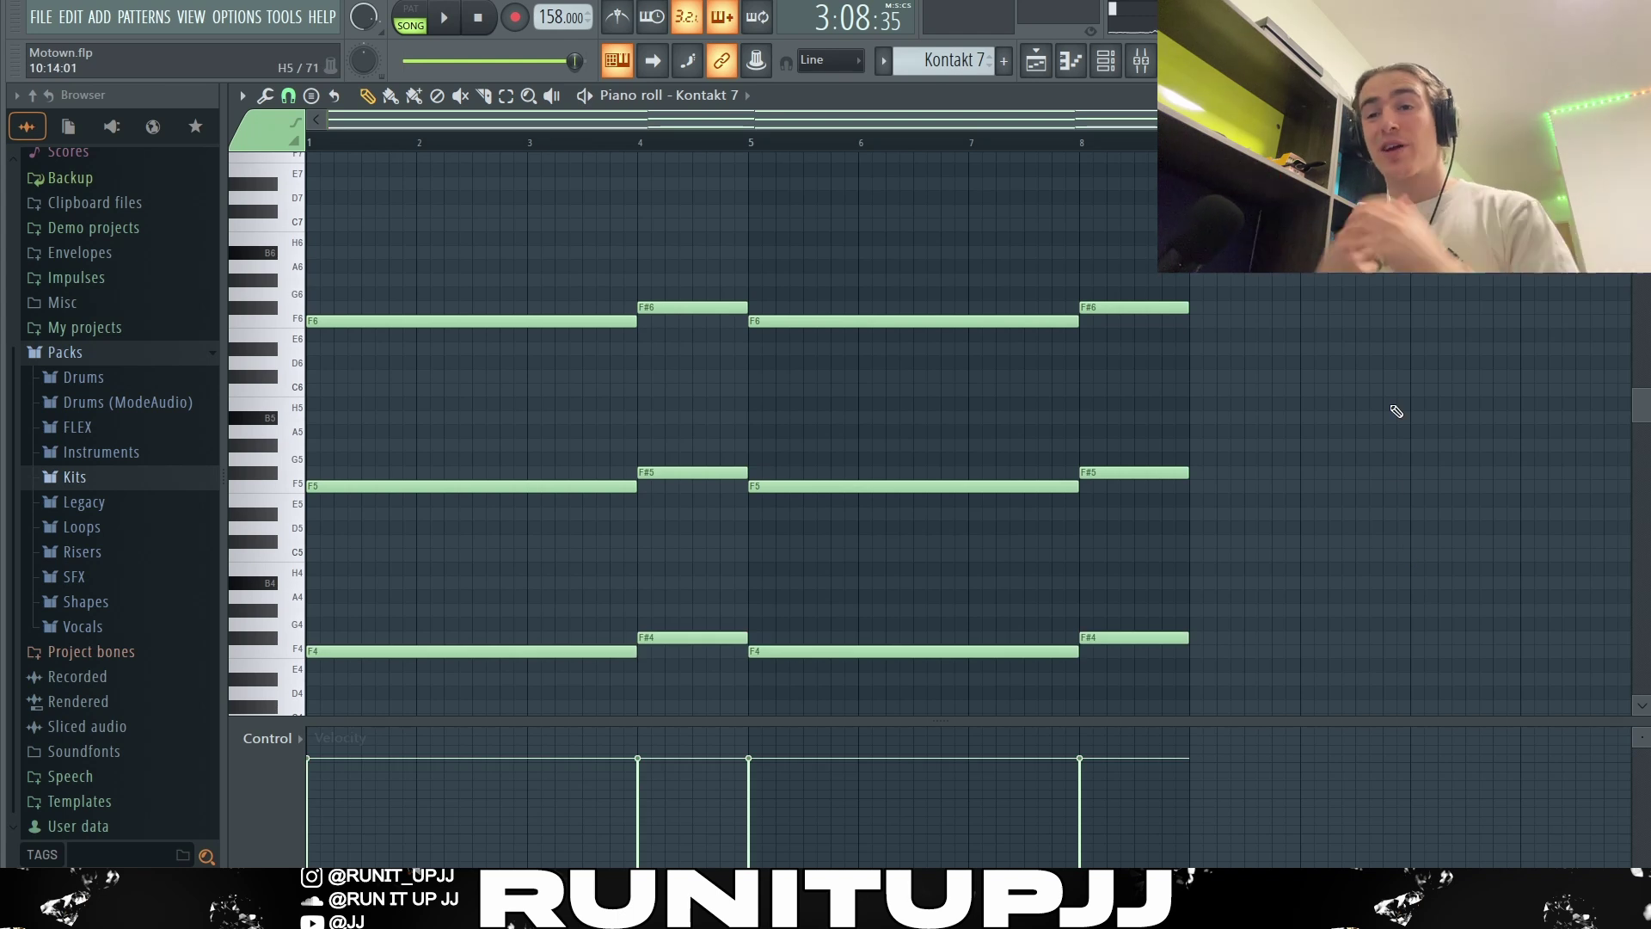
Play the Kontakt 7 pattern and check the ValhallaVintageVerb settings on Insert 3
{"action": "key", "text": "space"}
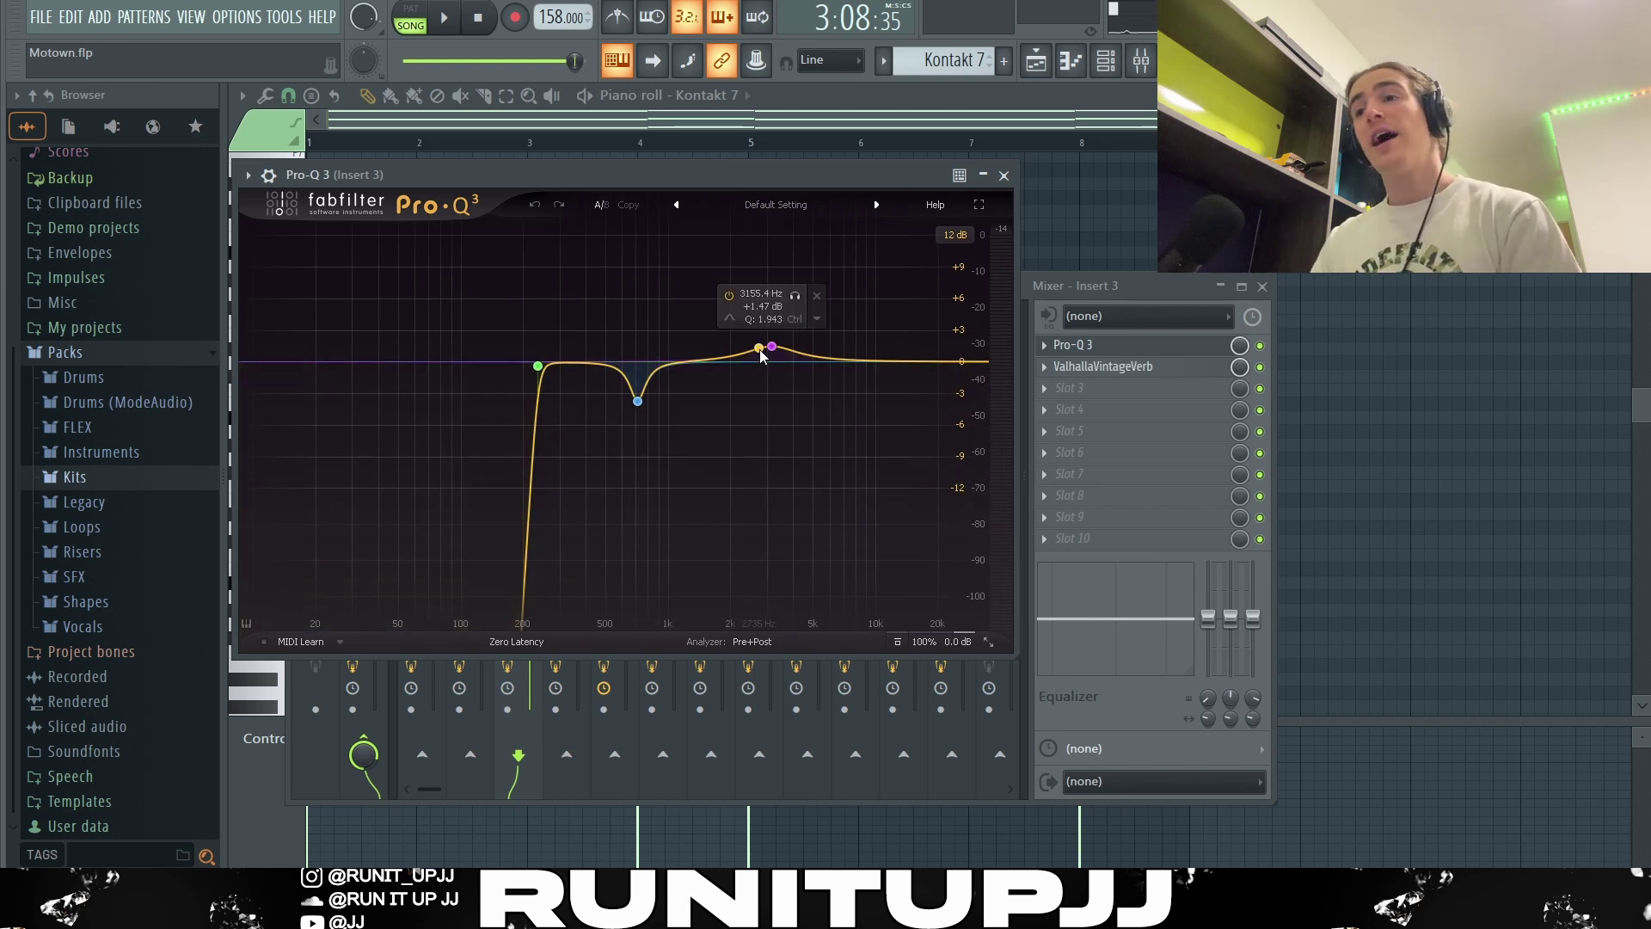
{"action": "left_click", "coordinate": [1104, 366]}
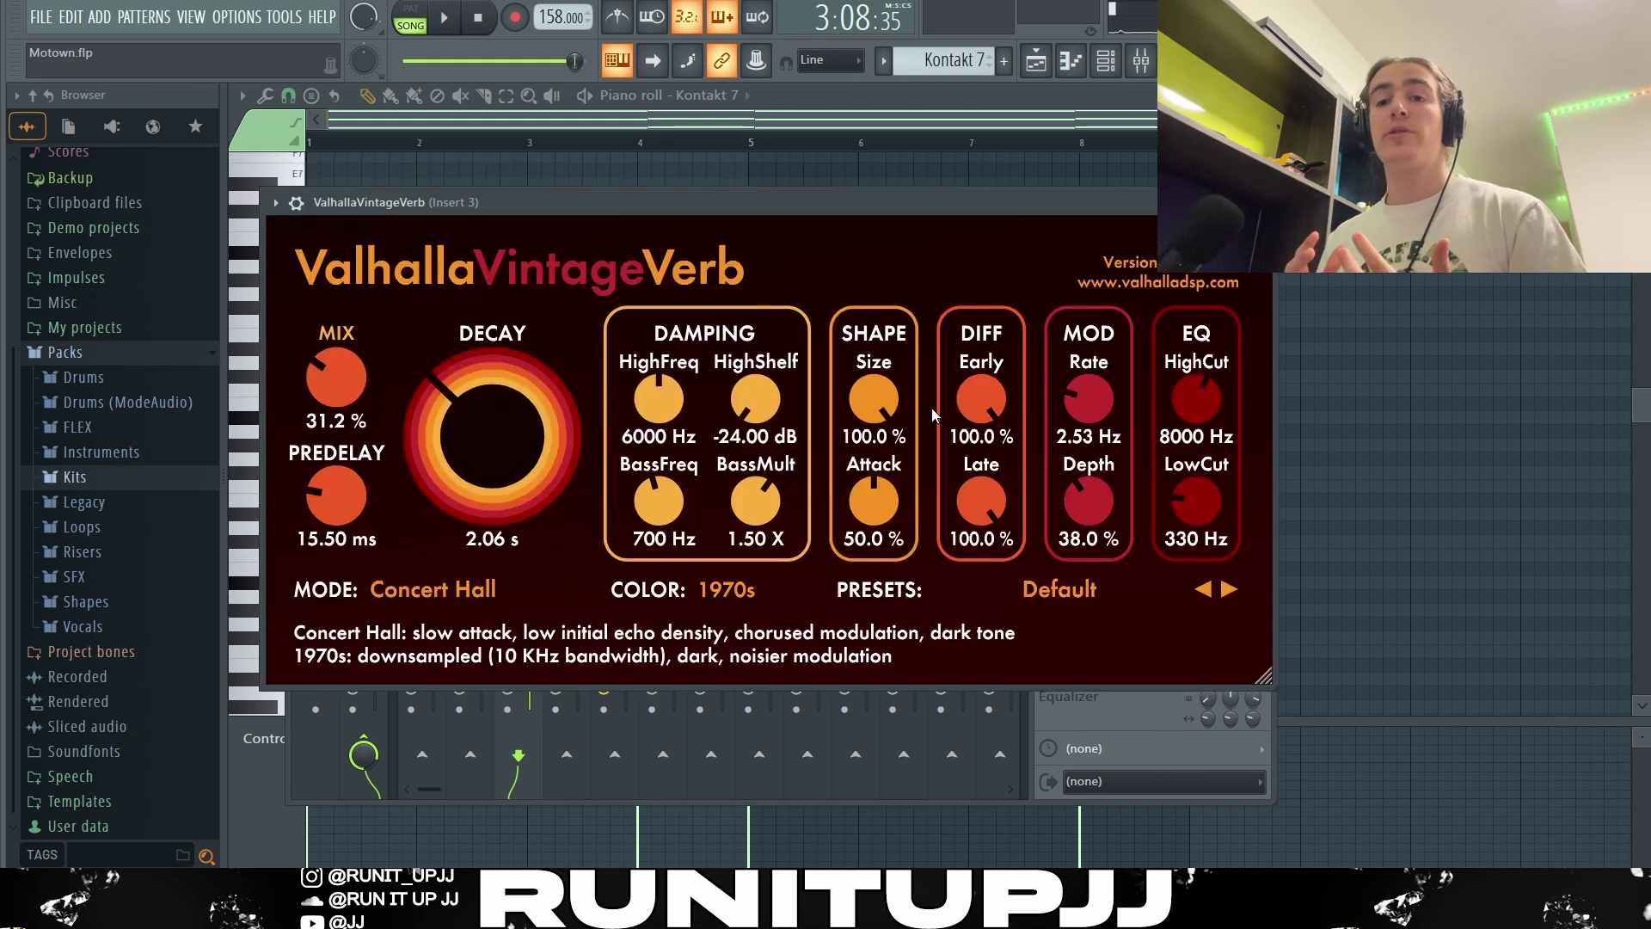
{"action": "key", "text": "Escape"}
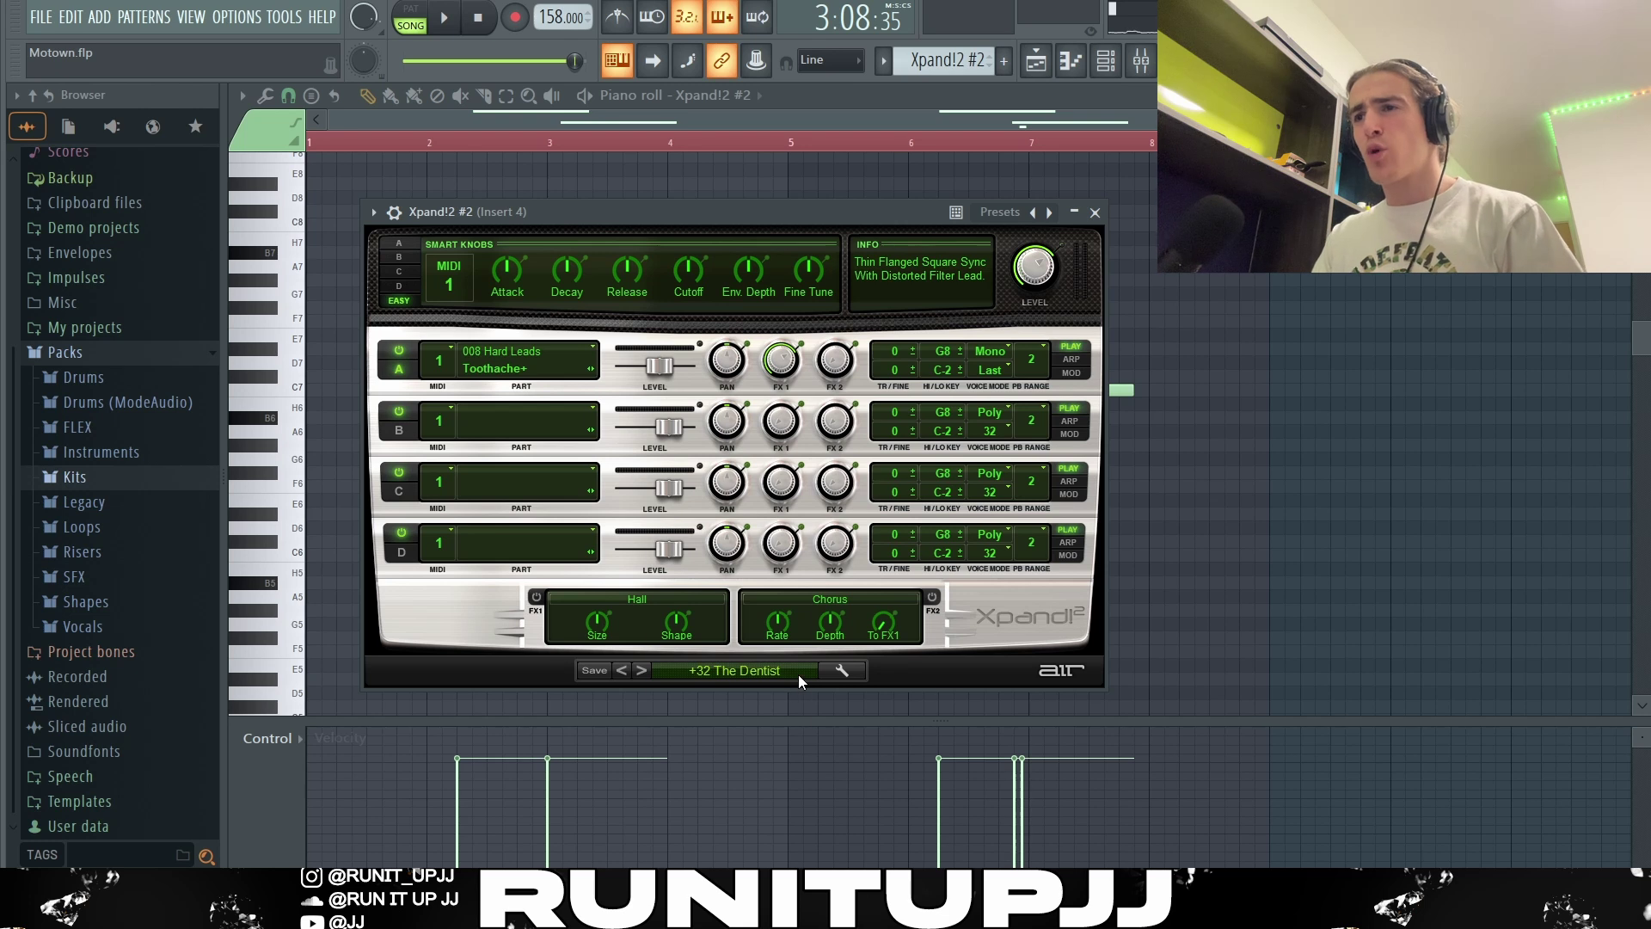
Look up the +32 The Dentist preset in Xpand!2's Hard Leads category, keeping the current preset
{"action": "left_click", "coordinate": [798, 674]}
{"action": "mouse_move", "coordinate": [758, 685]}
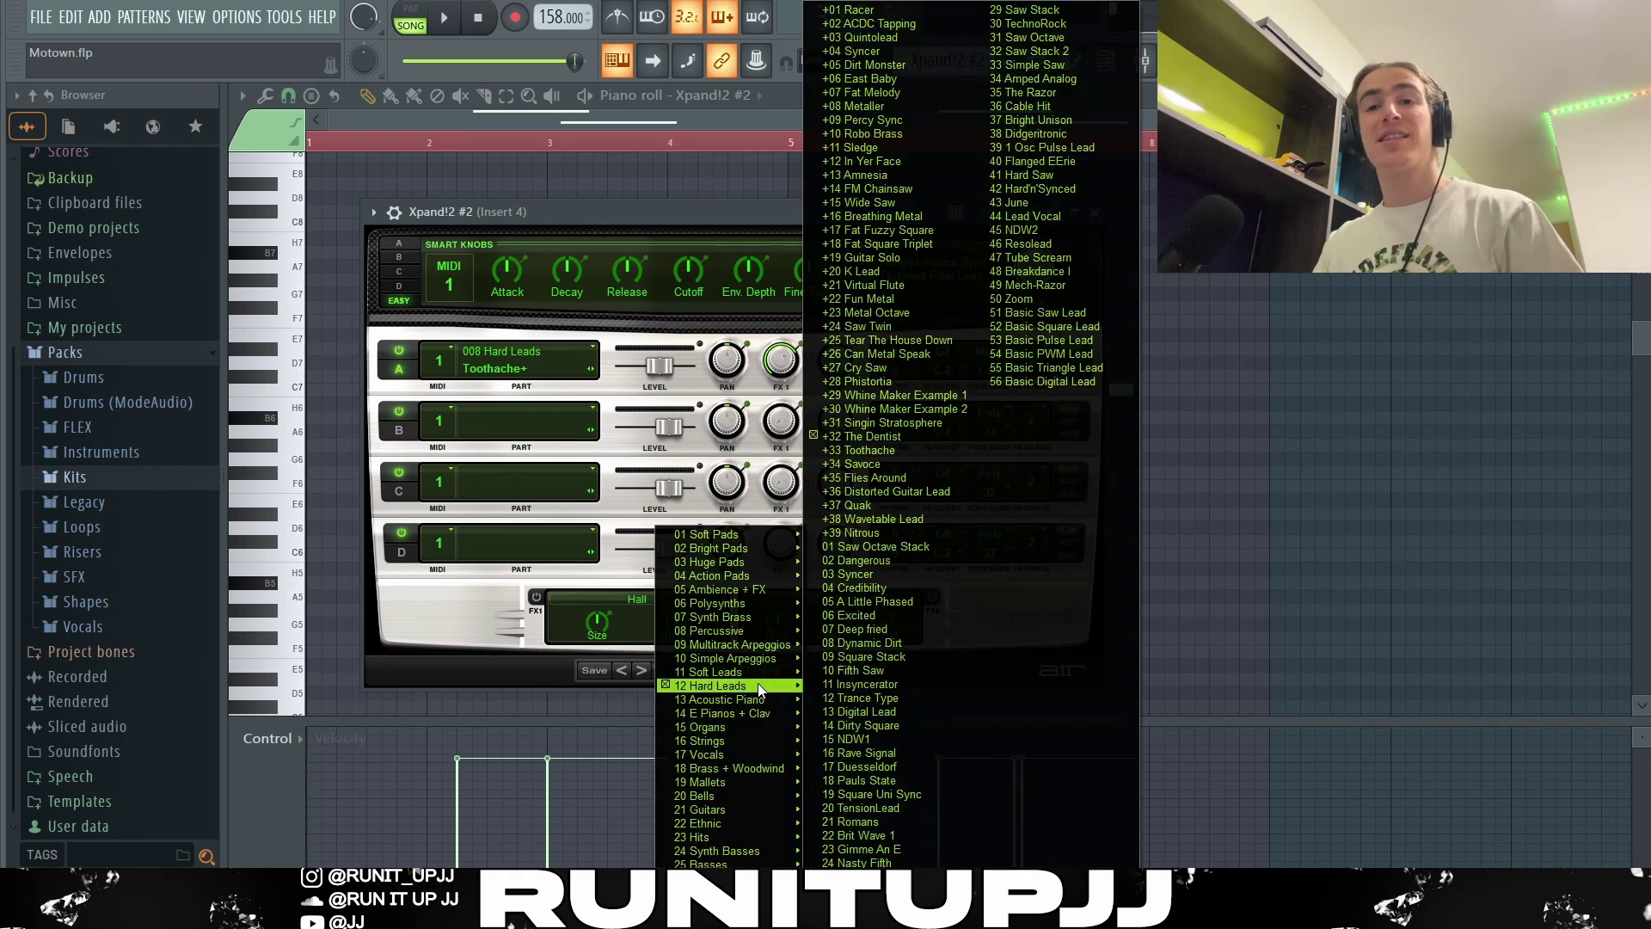
{"action": "left_click", "coordinate": [1270, 296]}
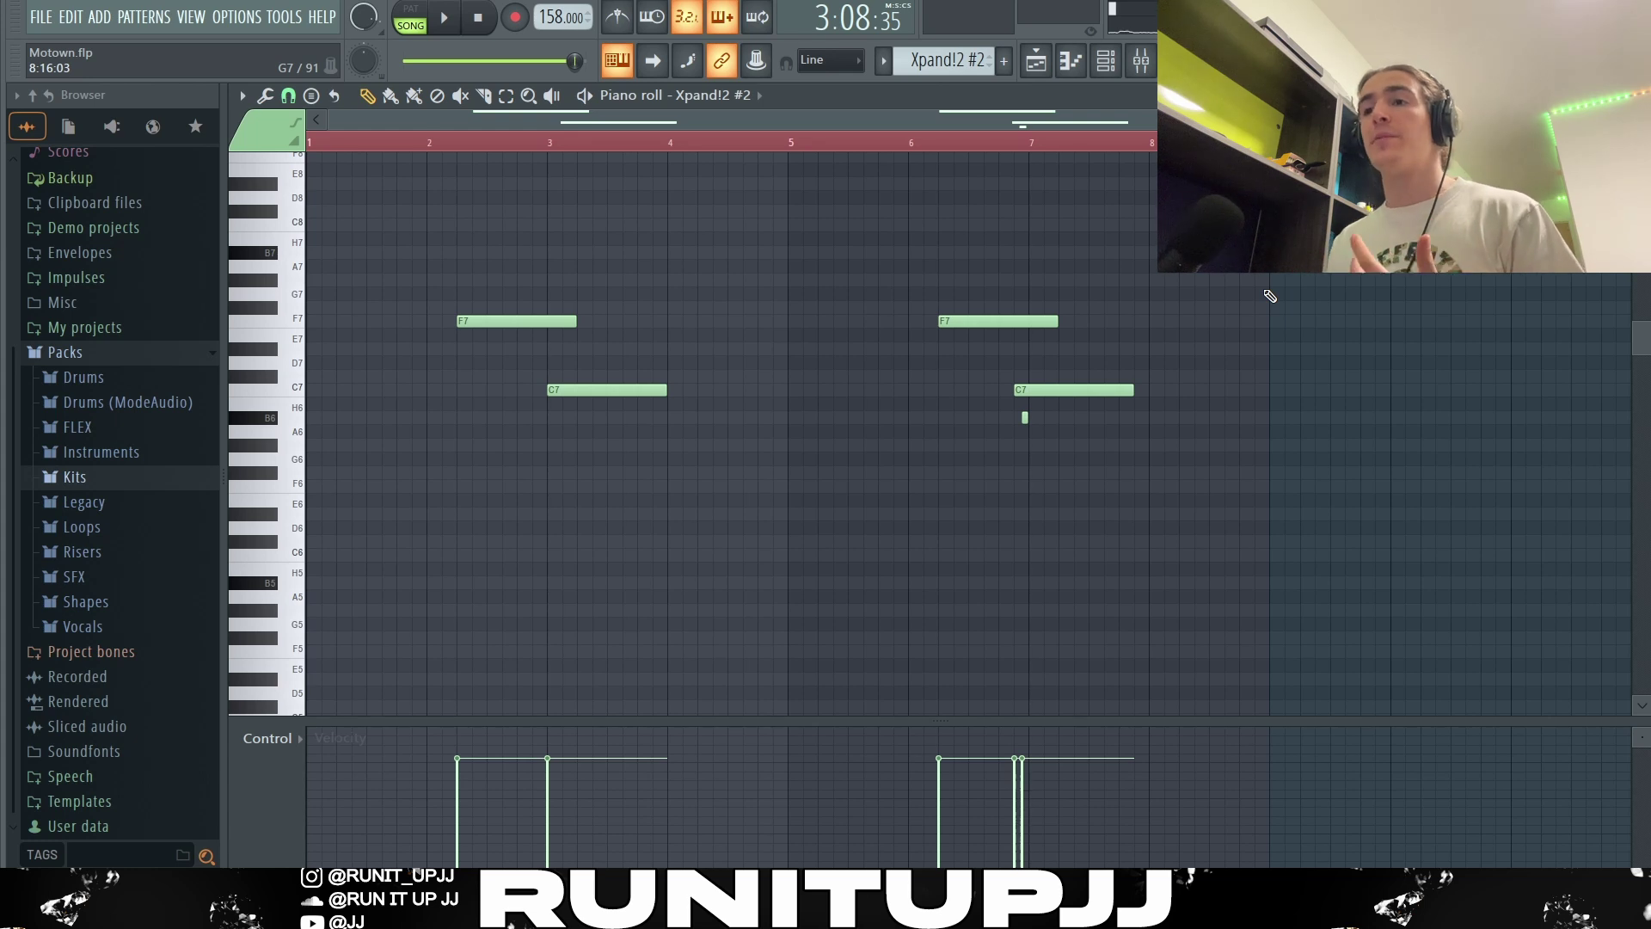
Highlight all the F7, C7 and short lower notes of the Xpand!2 lead melody to examine them
{"action": "left_click_drag", "start_coordinate": [456, 315], "coordinate": [1066, 345]}
{"action": "left_click_drag", "start_coordinate": [597, 369], "coordinate": [1148, 449]}
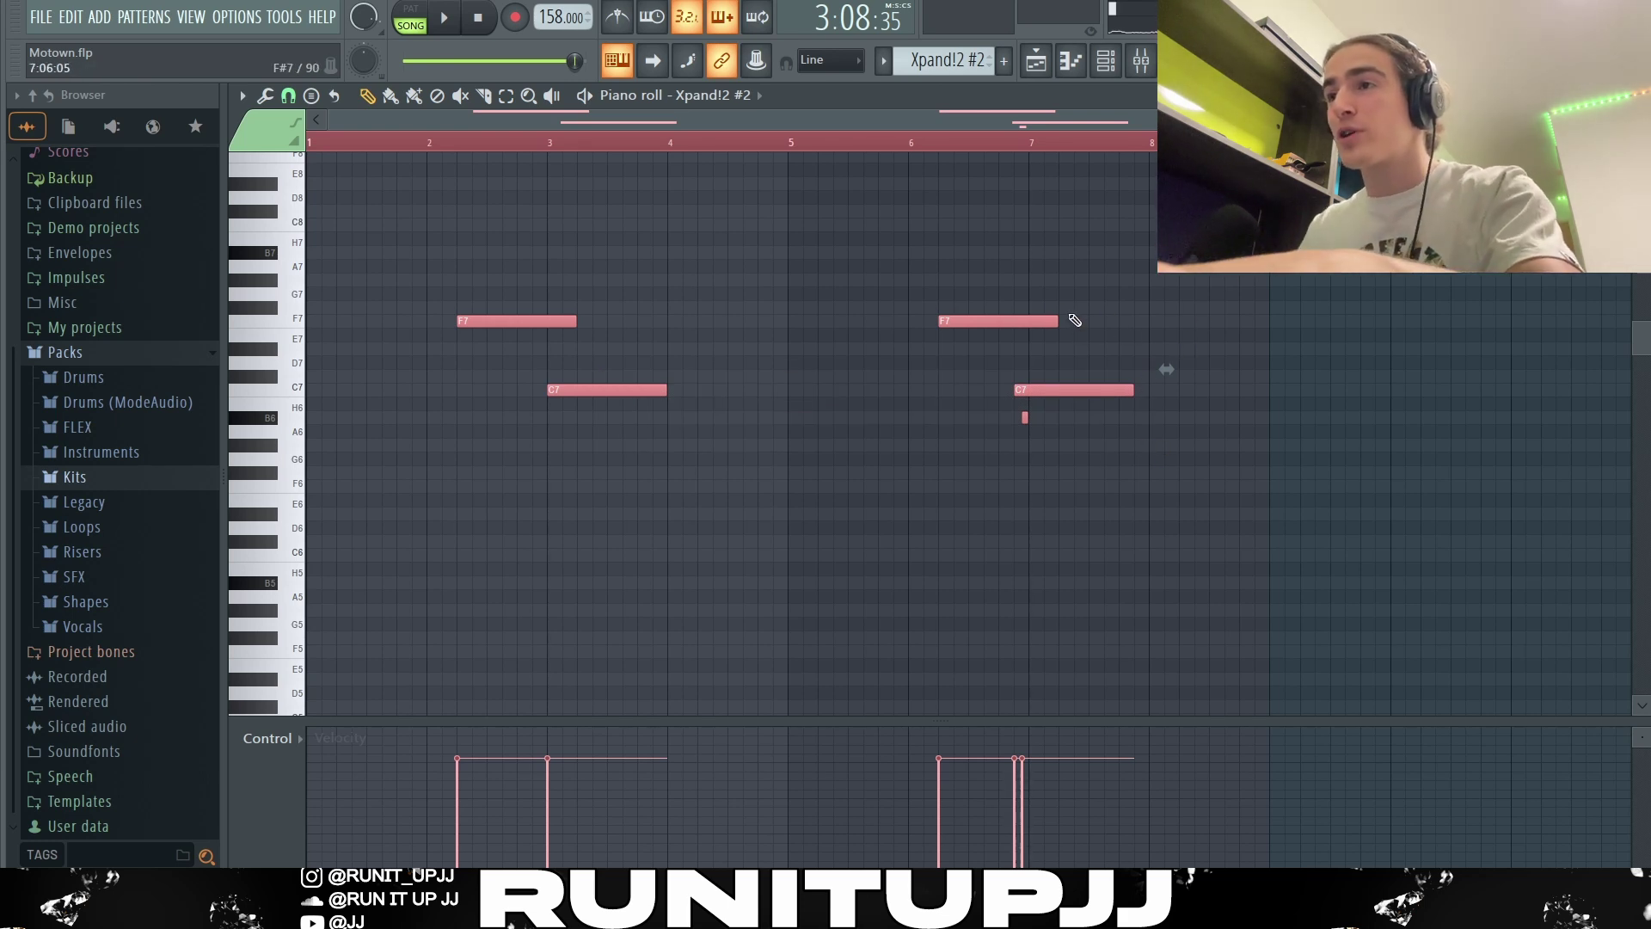
{"action": "scroll", "coordinate": [1026, 413], "scroll_direction": "up", "scroll_amount": 3, "text": "ctrl"}
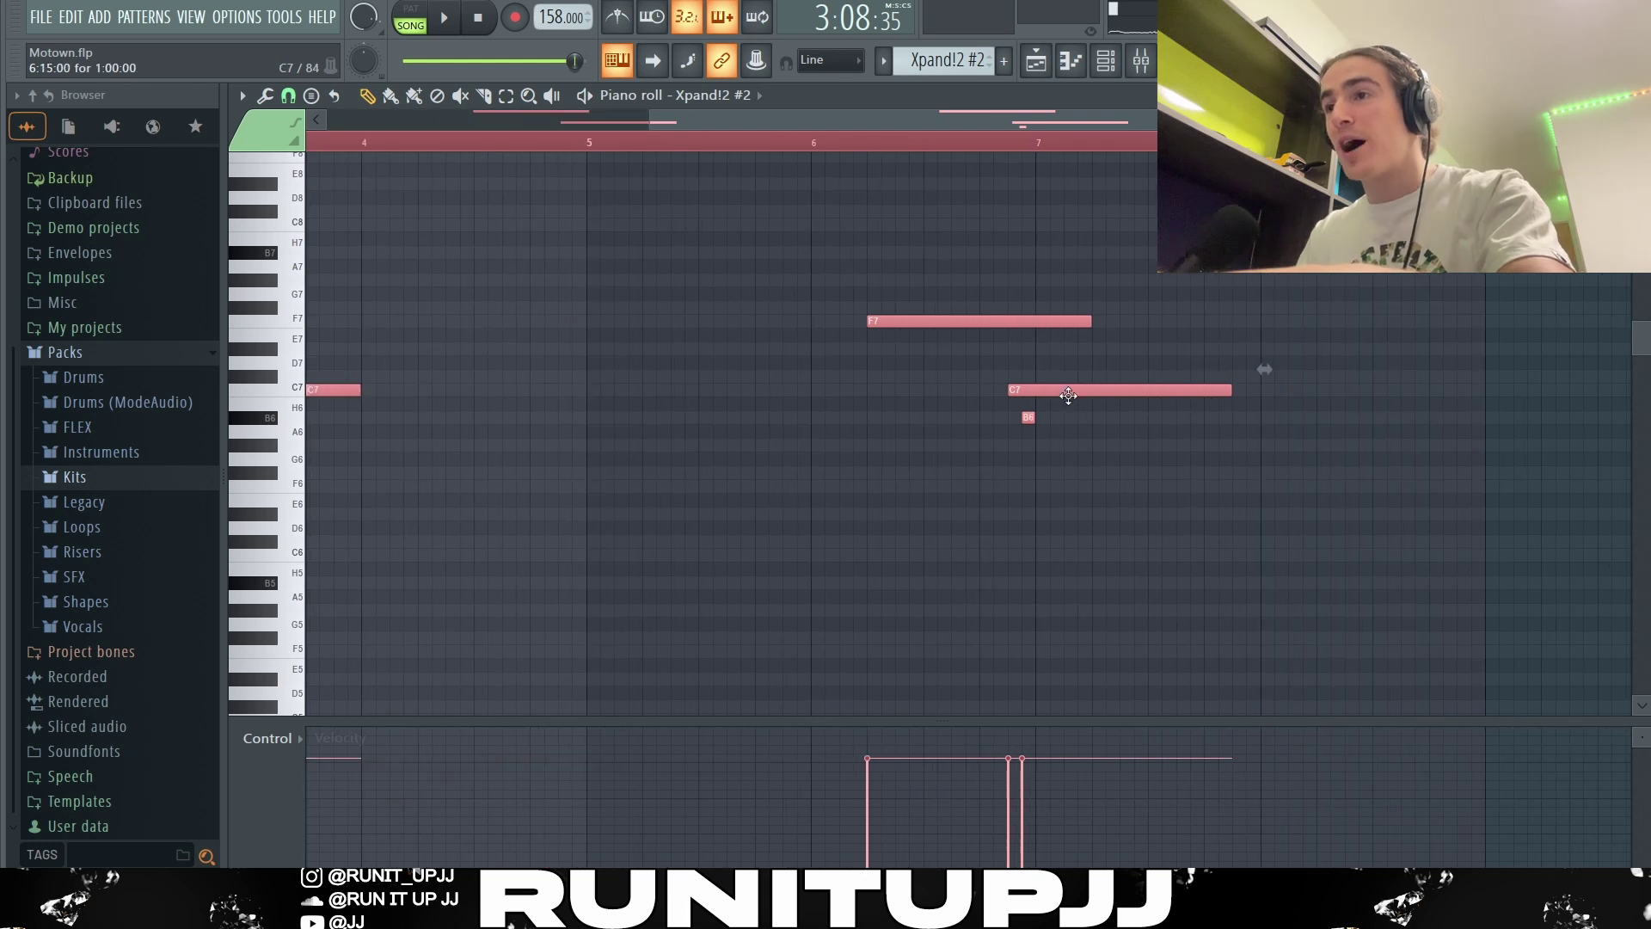
{"action": "scroll", "coordinate": [1118, 374], "scroll_direction": "down", "scroll_amount": 3, "text": "ctrl"}
{"action": "left_click", "coordinate": [1183, 358]}
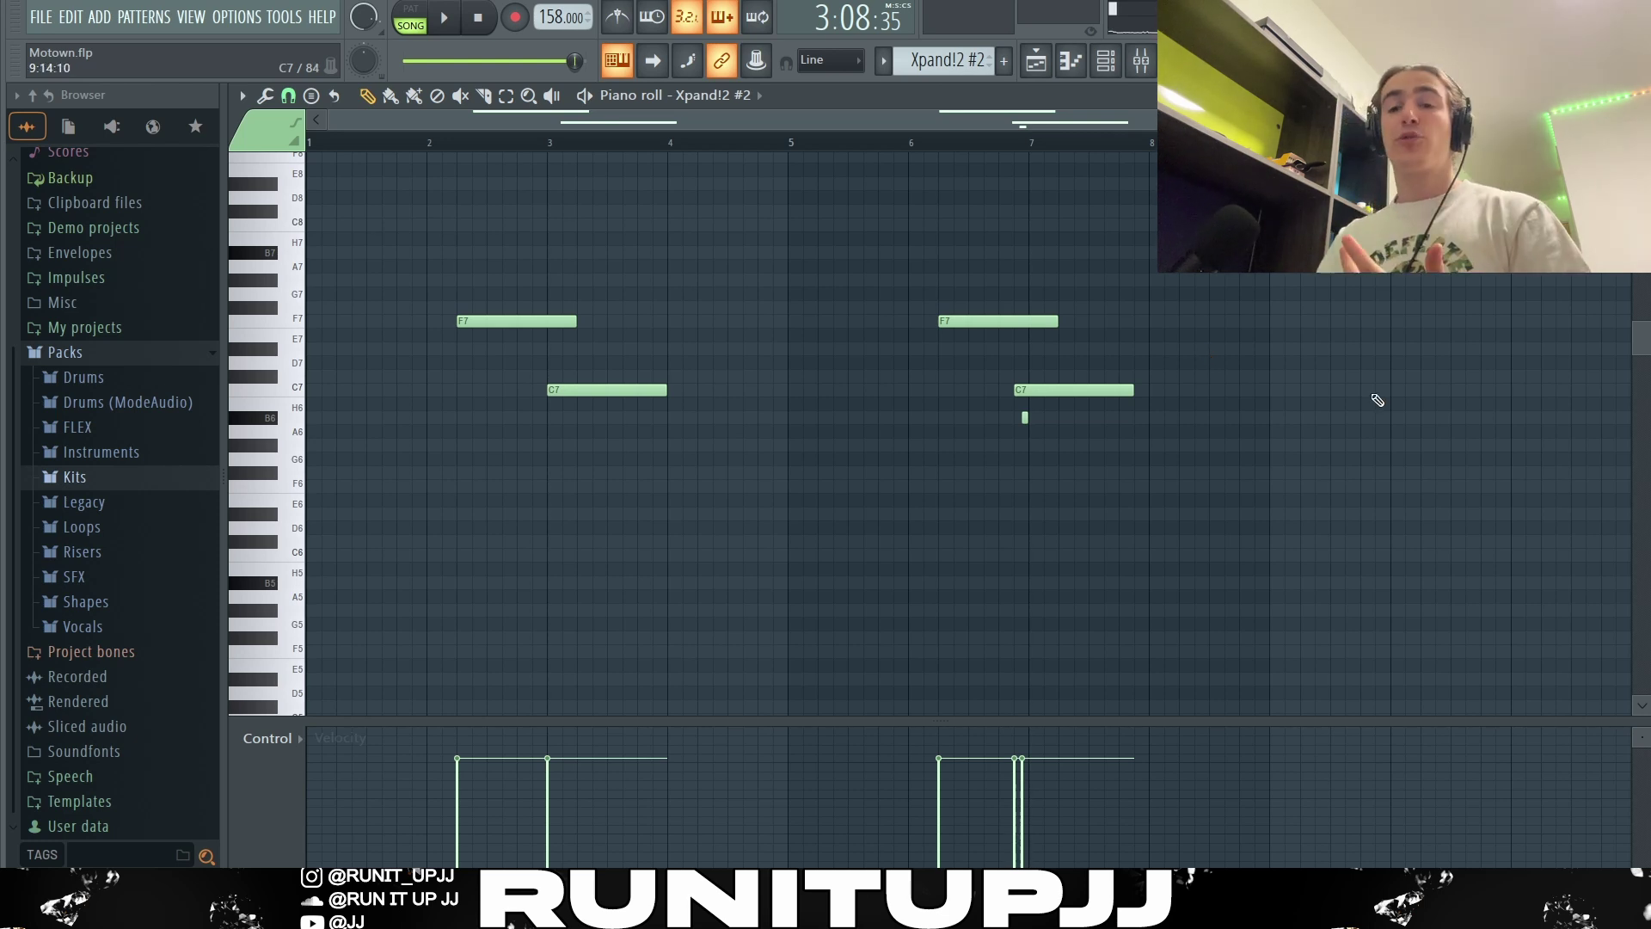
Examine the lead melody's last C7 note and the short note below it, and play the pattern
{"action": "scroll", "coordinate": [1075, 460], "scroll_direction": "up", "scroll_amount": 2}
{"action": "left_click", "coordinate": [1044, 387]}
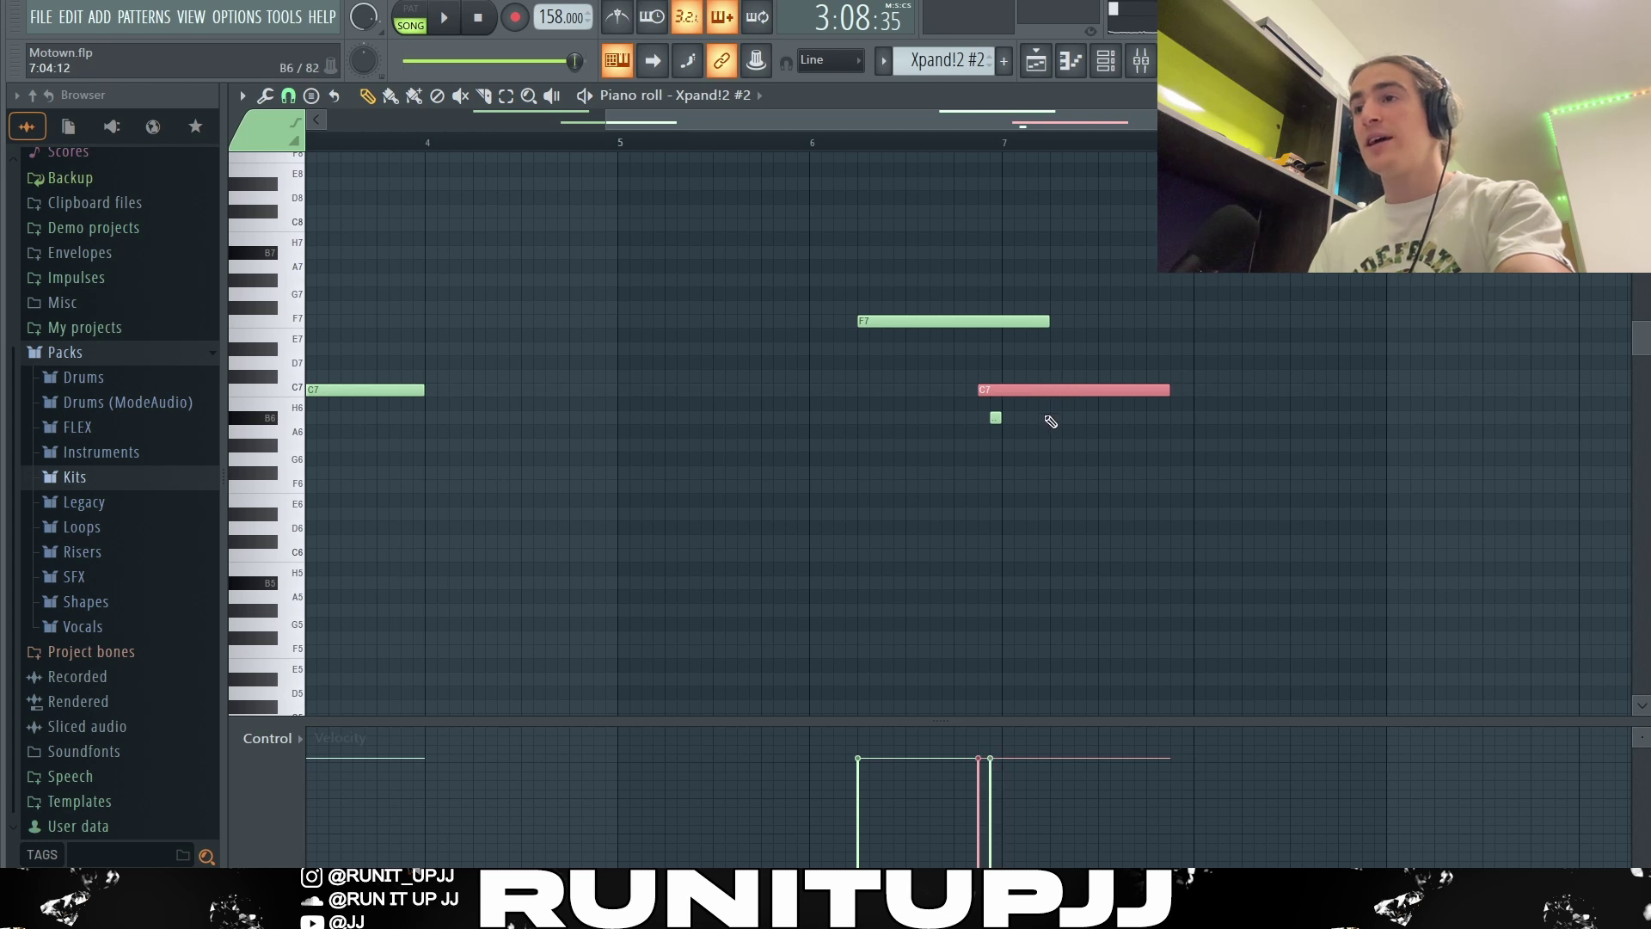
{"action": "left_click", "coordinate": [995, 418]}
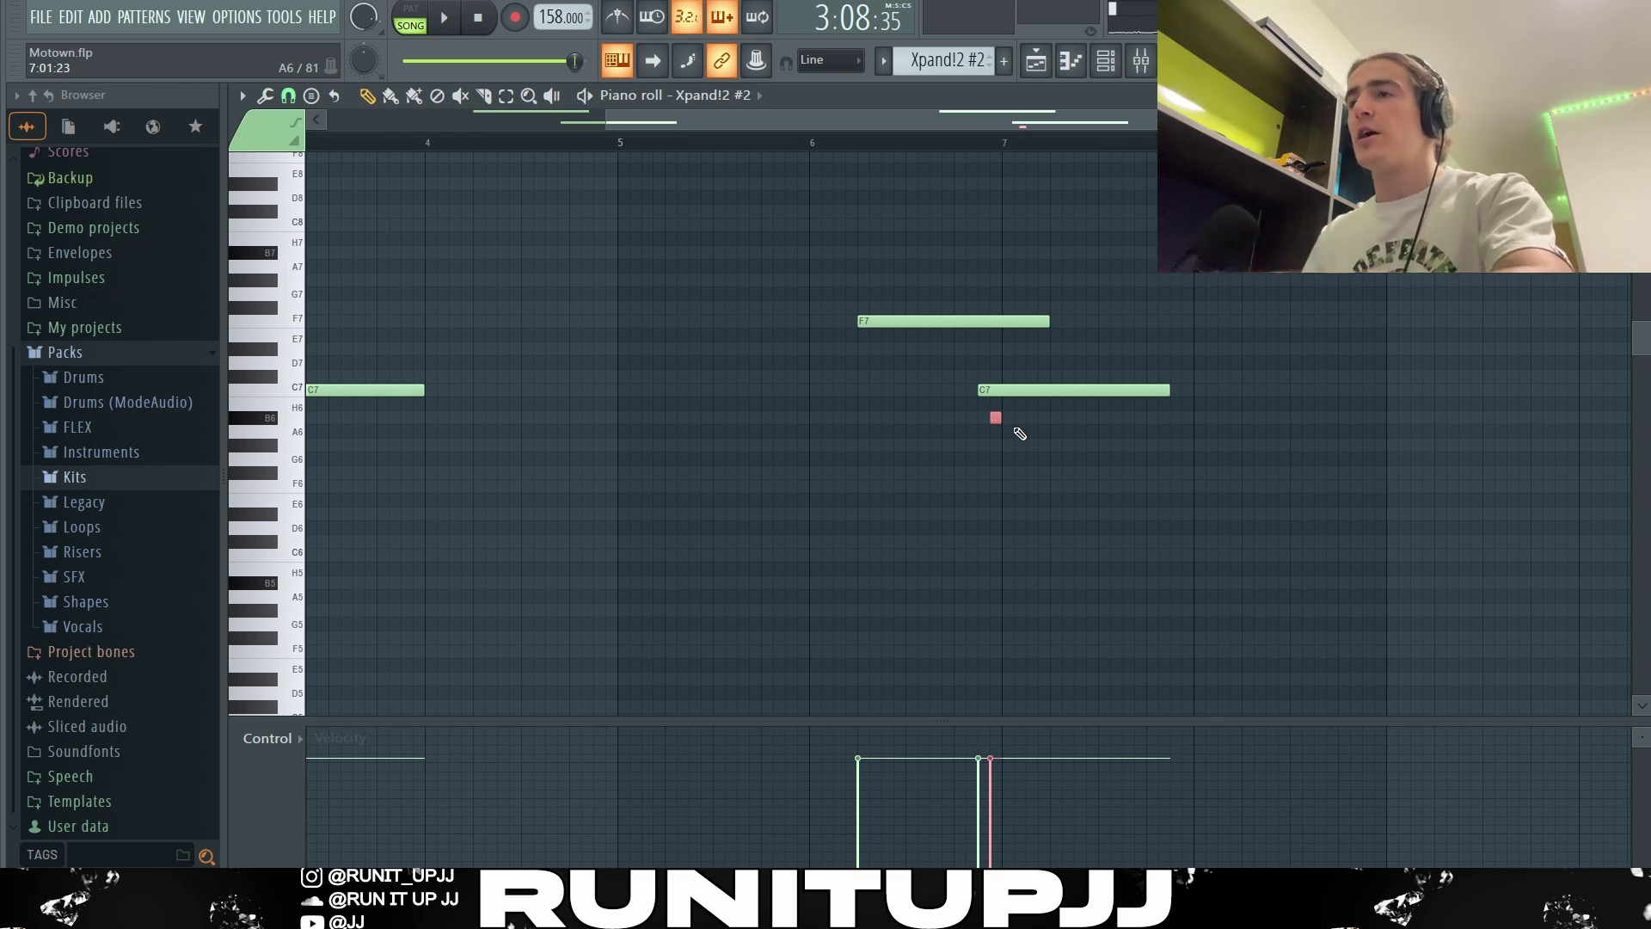
{"action": "scroll", "coordinate": [1070, 404], "scroll_direction": "down", "scroll_amount": 2}
{"action": "left_click", "coordinate": [1390, 368]}
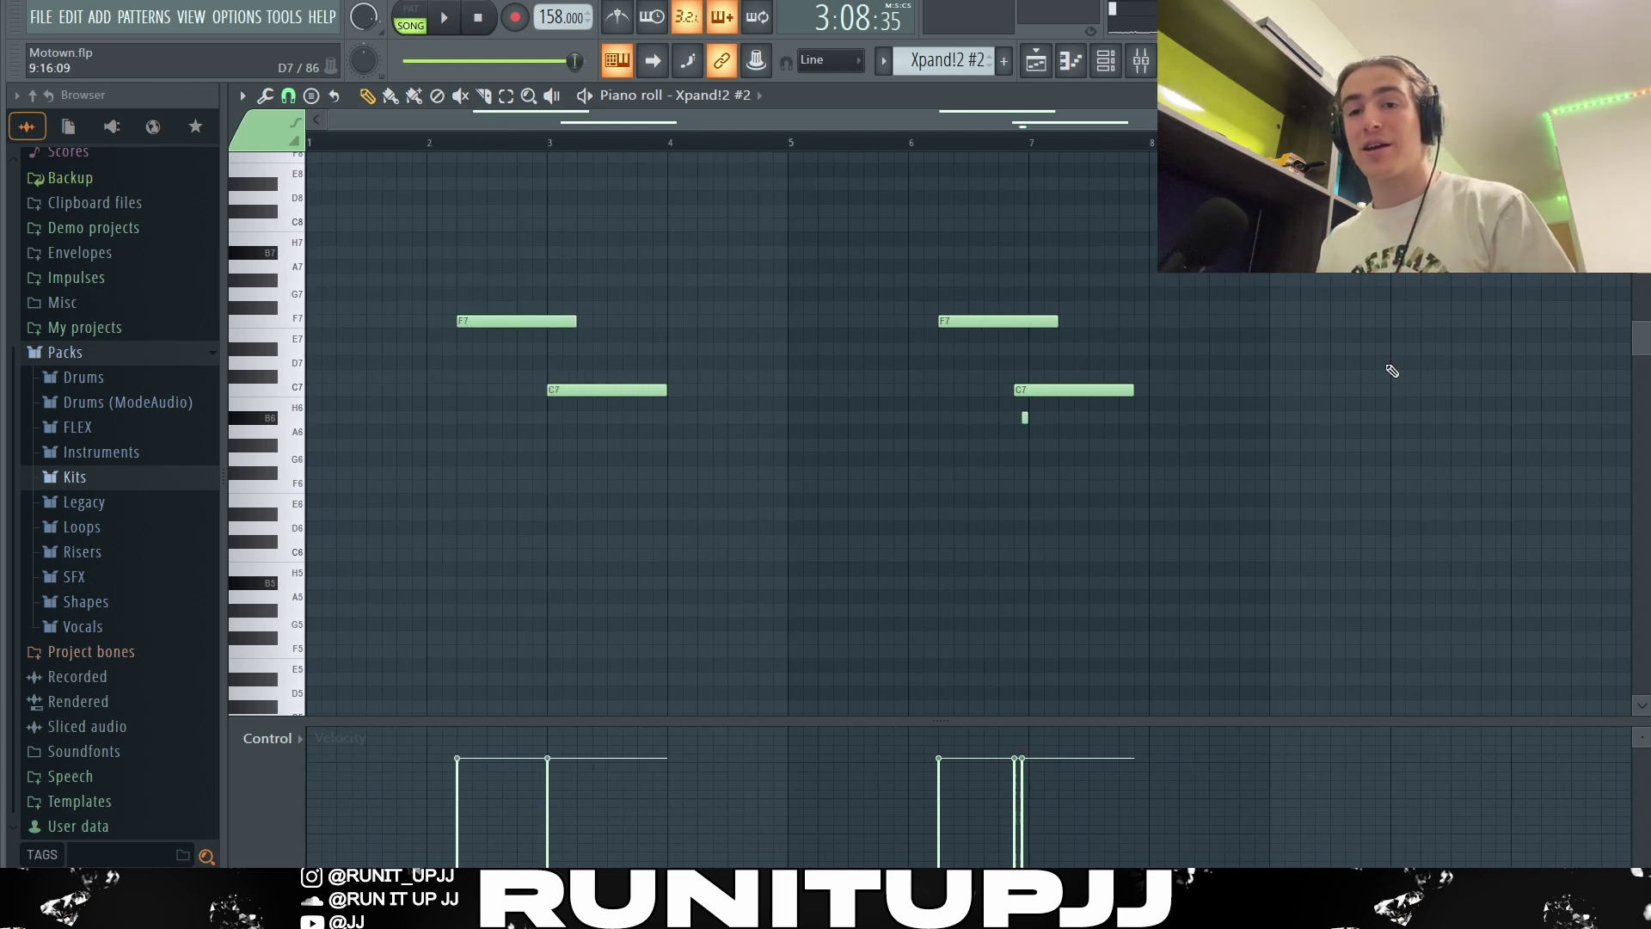
{"action": "key", "text": "space"}
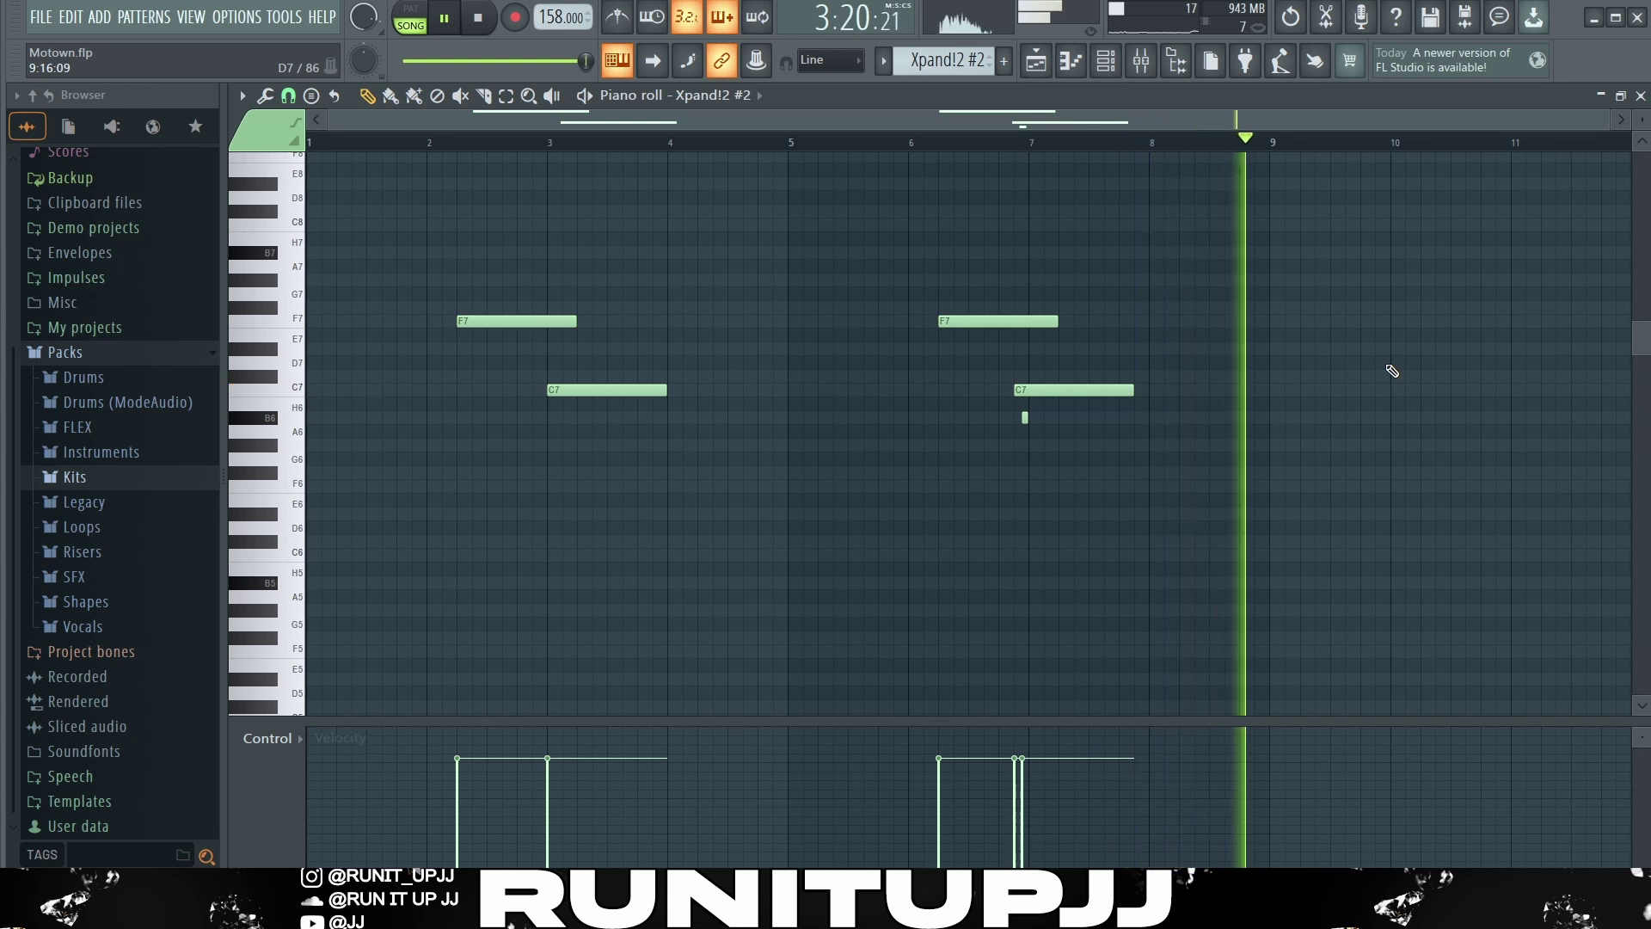
{"action": "key", "text": "space"}
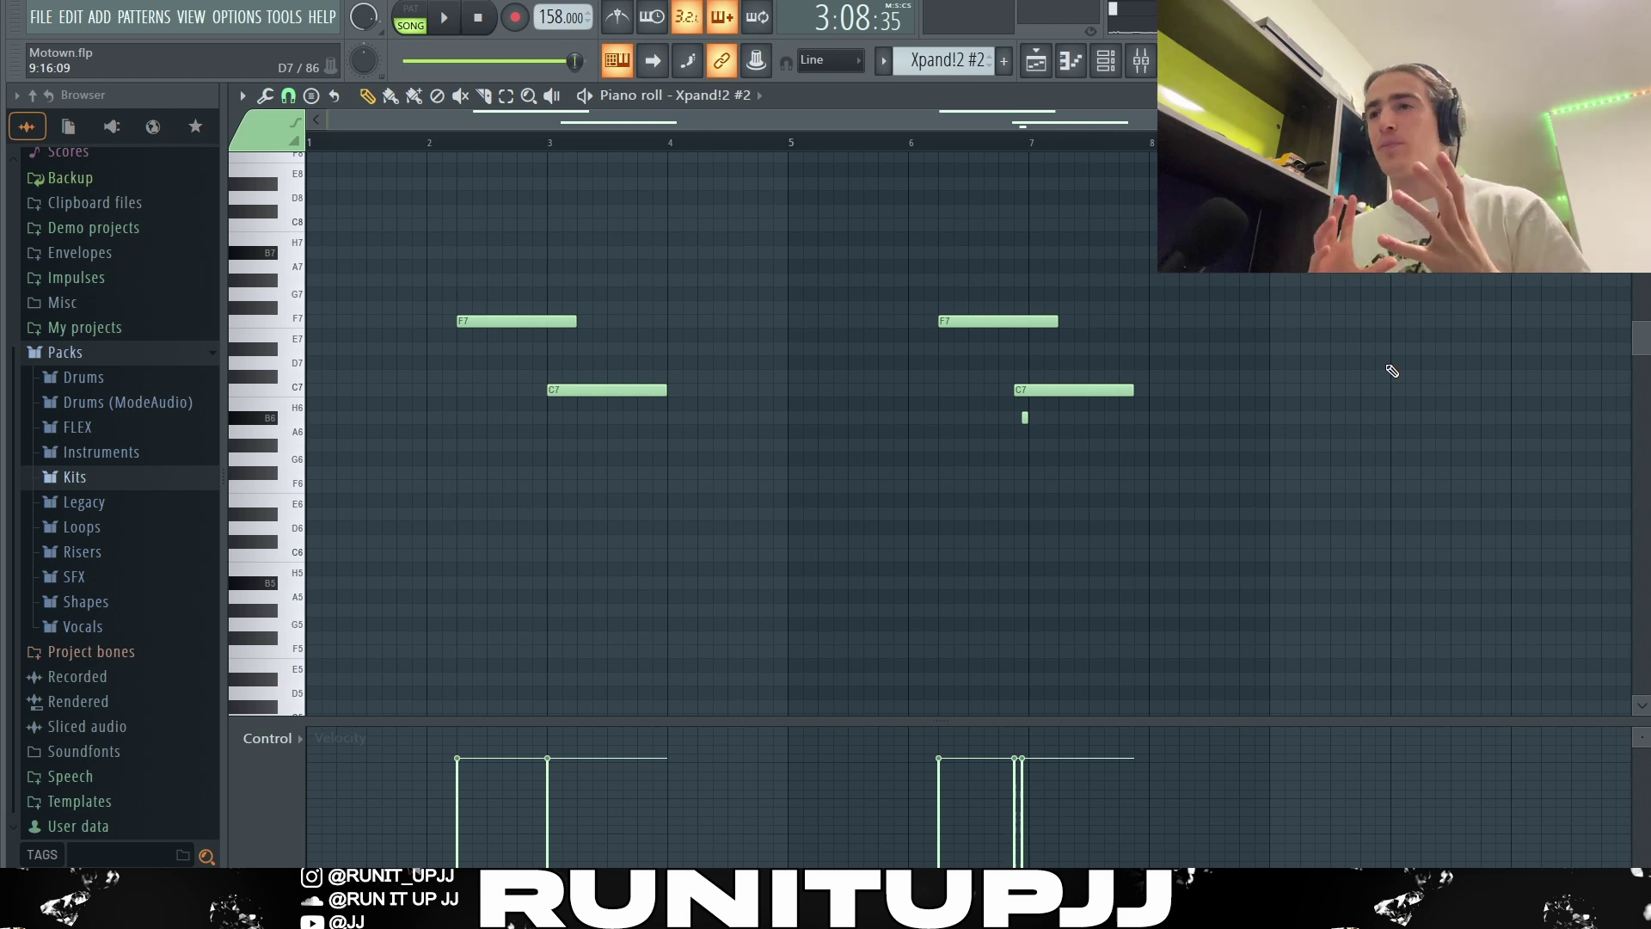
Review the Fruity PanOMatic, Pro-Q 3 and ValhallaVintageVerb effects on mixer Insert 4
{"action": "key", "text": "F9"}
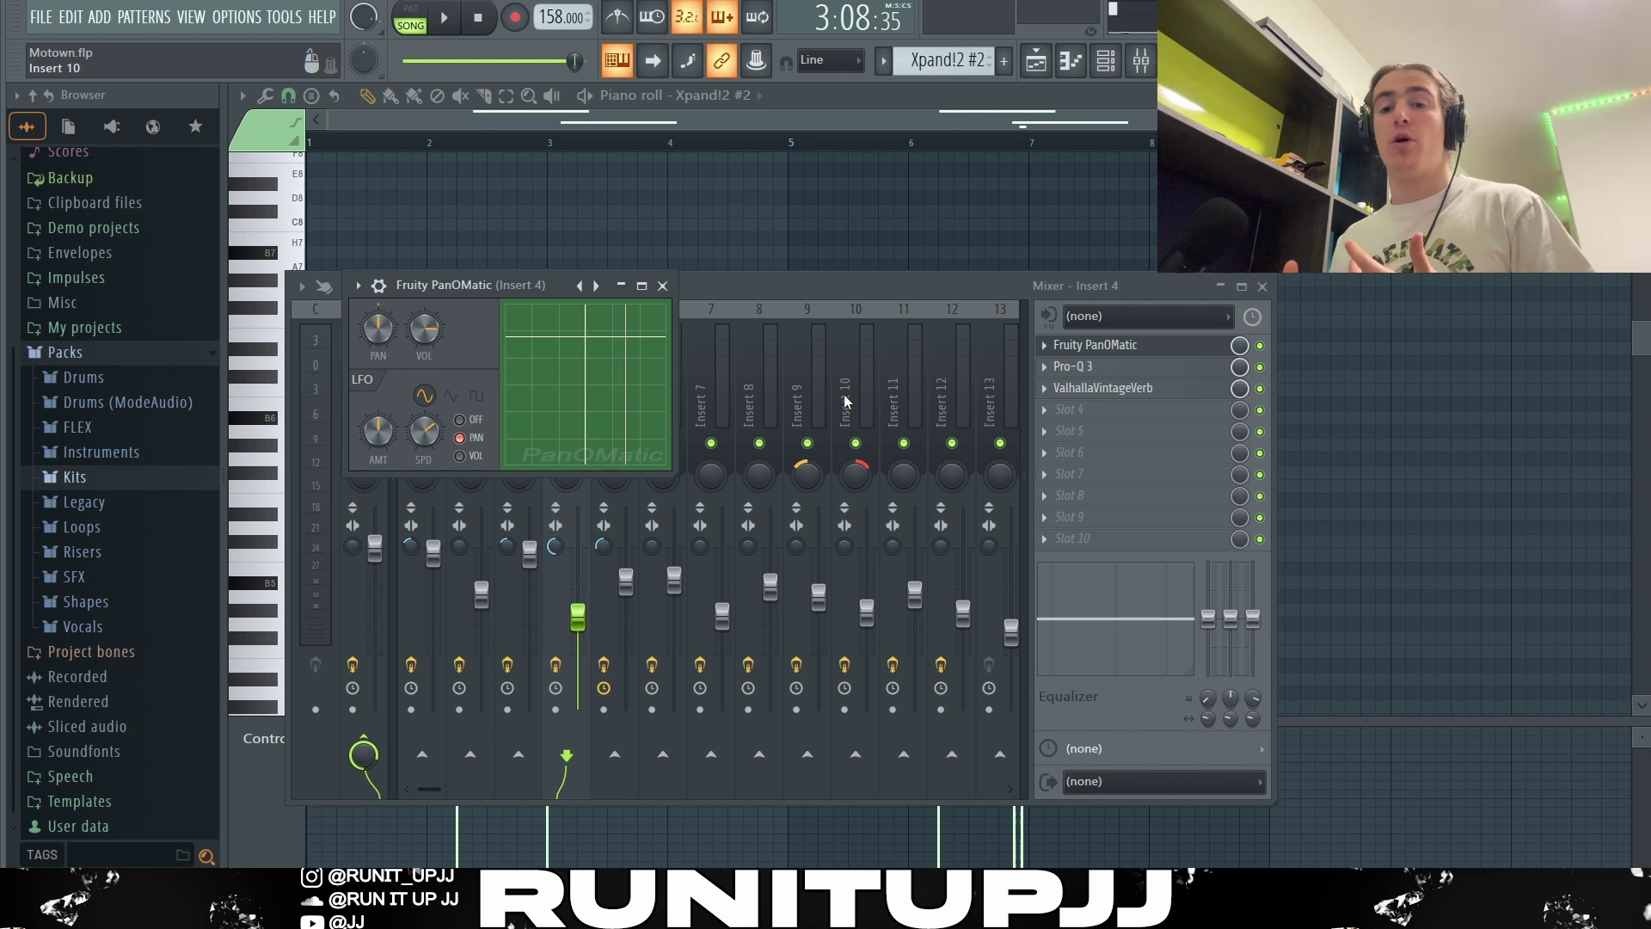
{"action": "left_click", "coordinate": [1075, 367]}
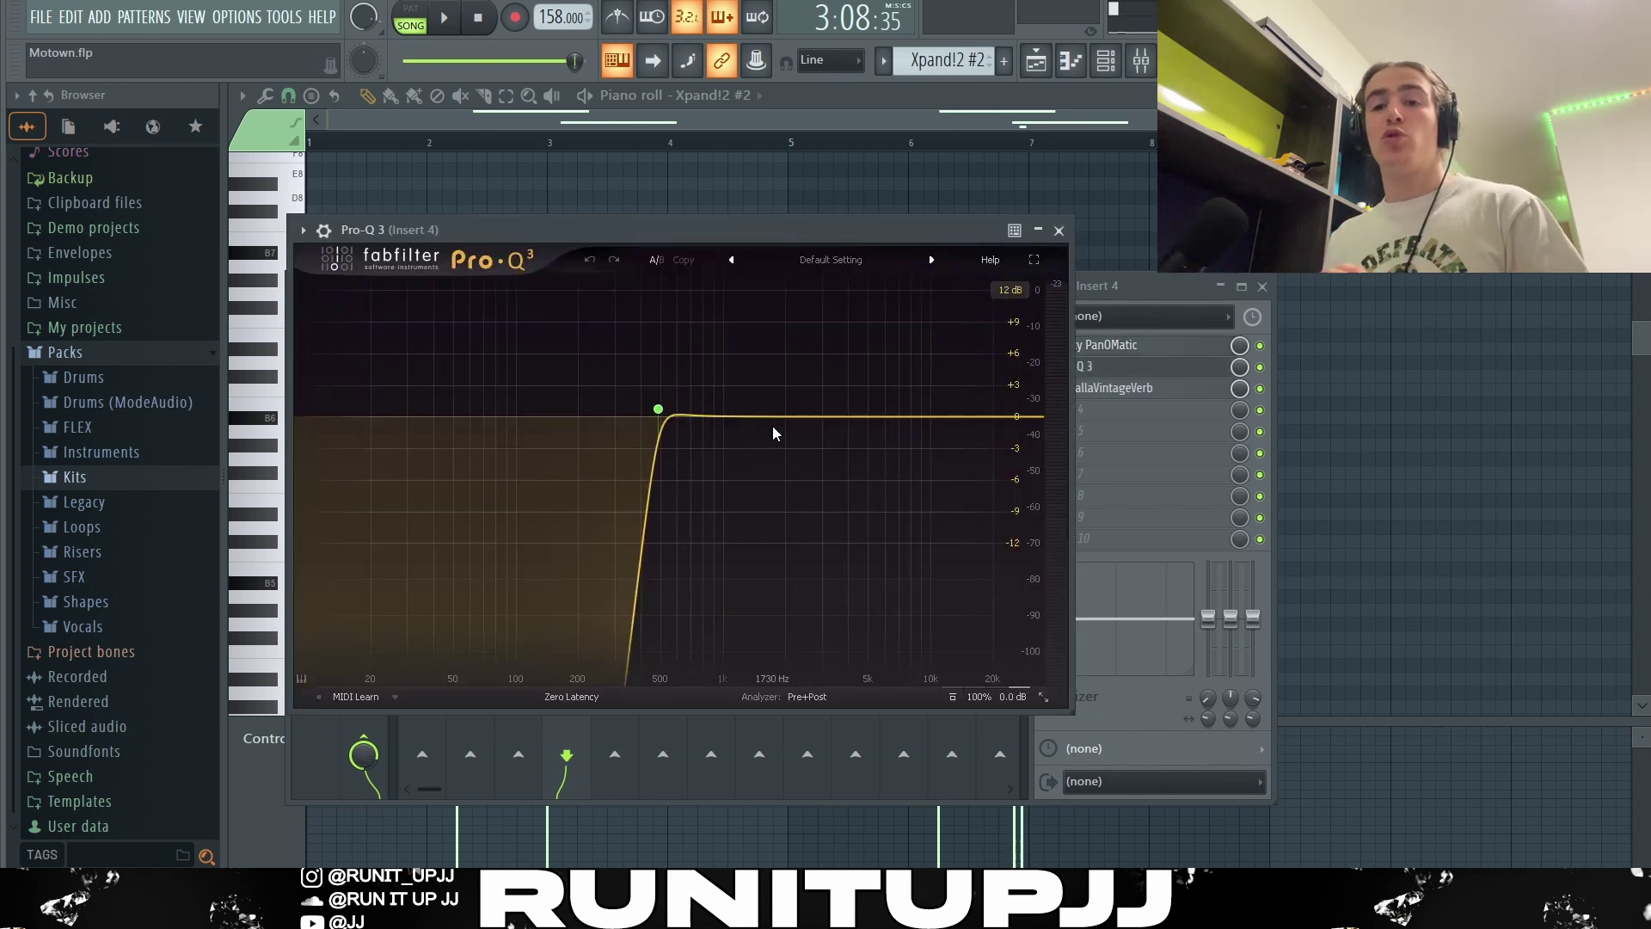
{"action": "left_click", "coordinate": [1082, 388]}
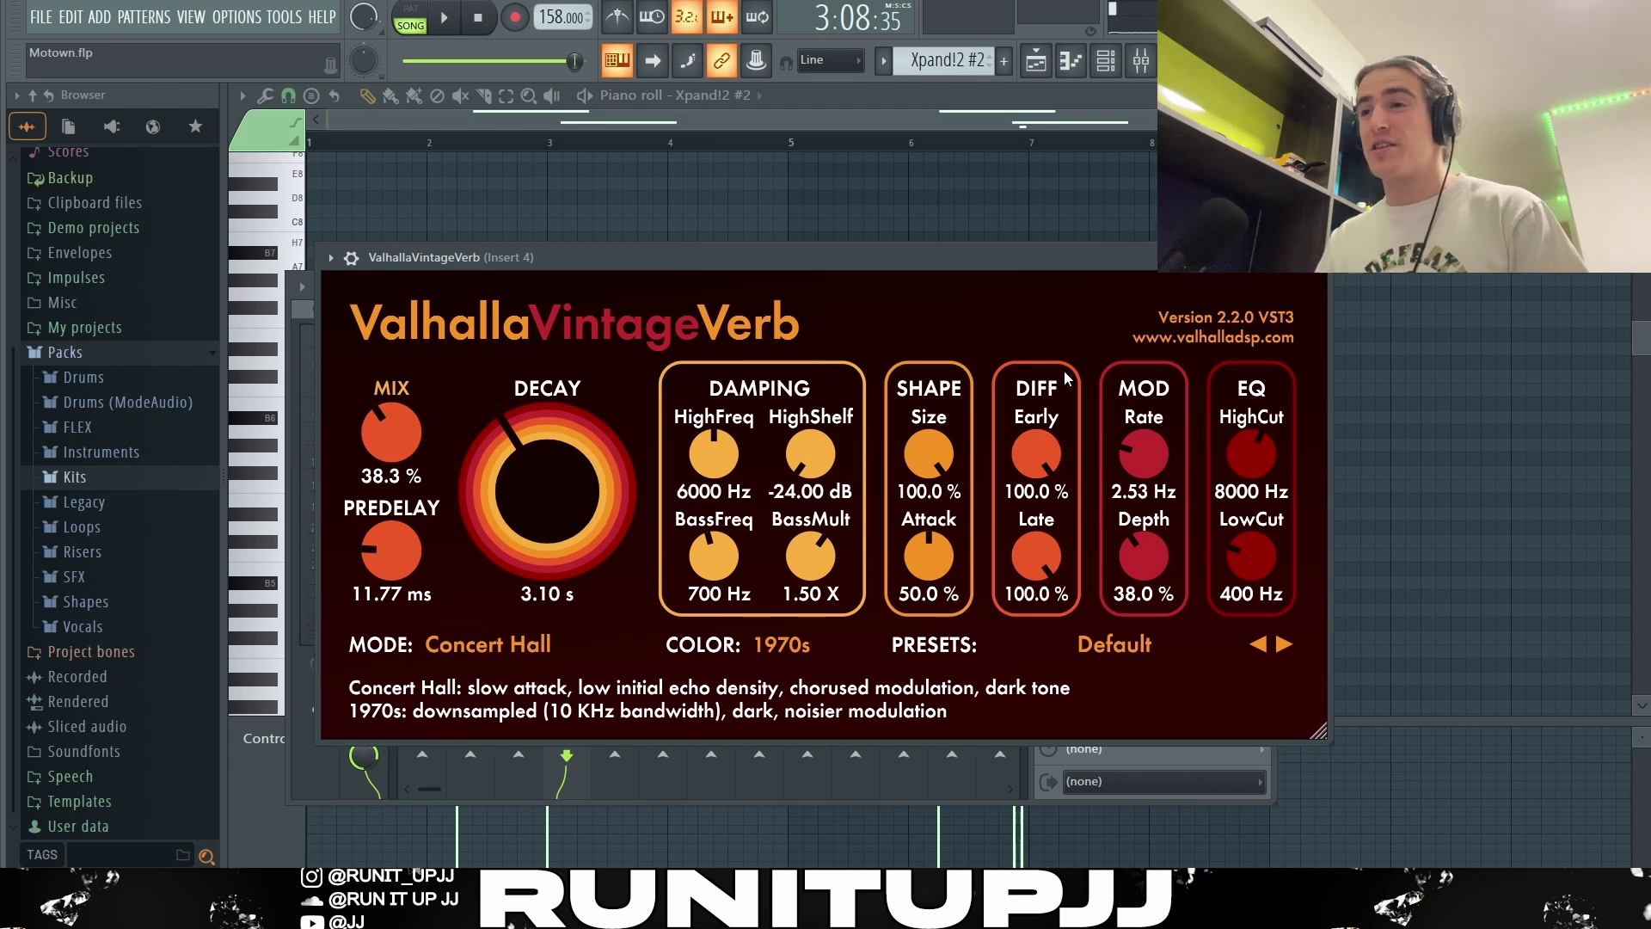
{"action": "key", "text": "Escape"}
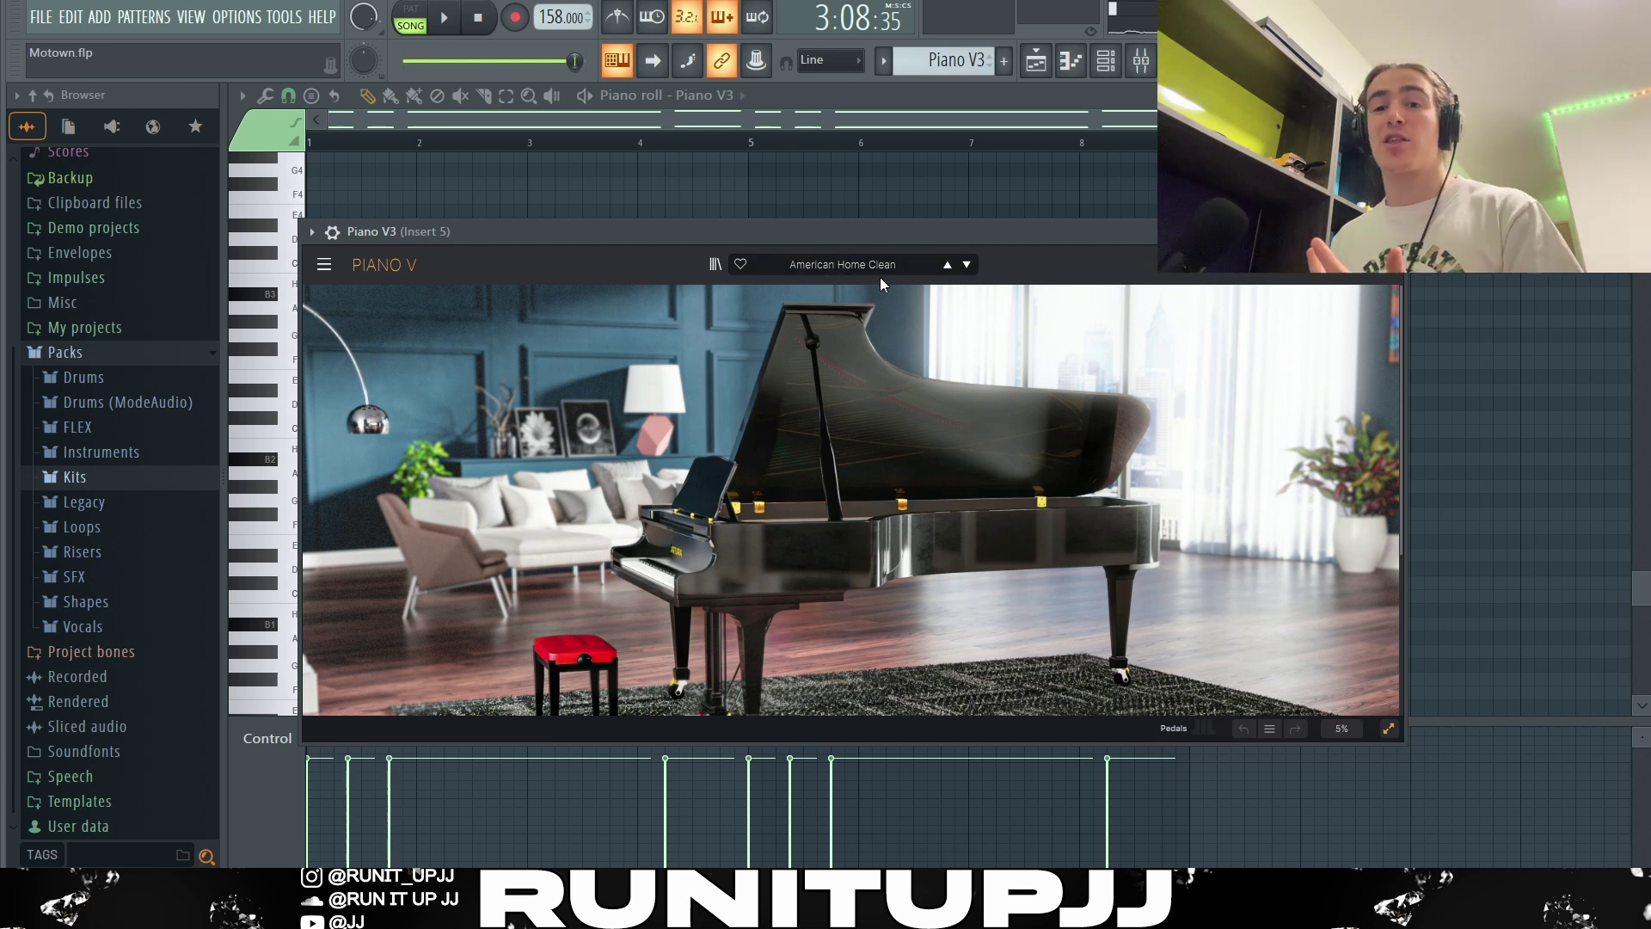
Examine the Piano V3 pattern by highlighting its F3 row, first F#3 note, lower-octave notes, and the repeated F phrases in both halves
{"action": "left_click", "coordinate": [1407, 440]}
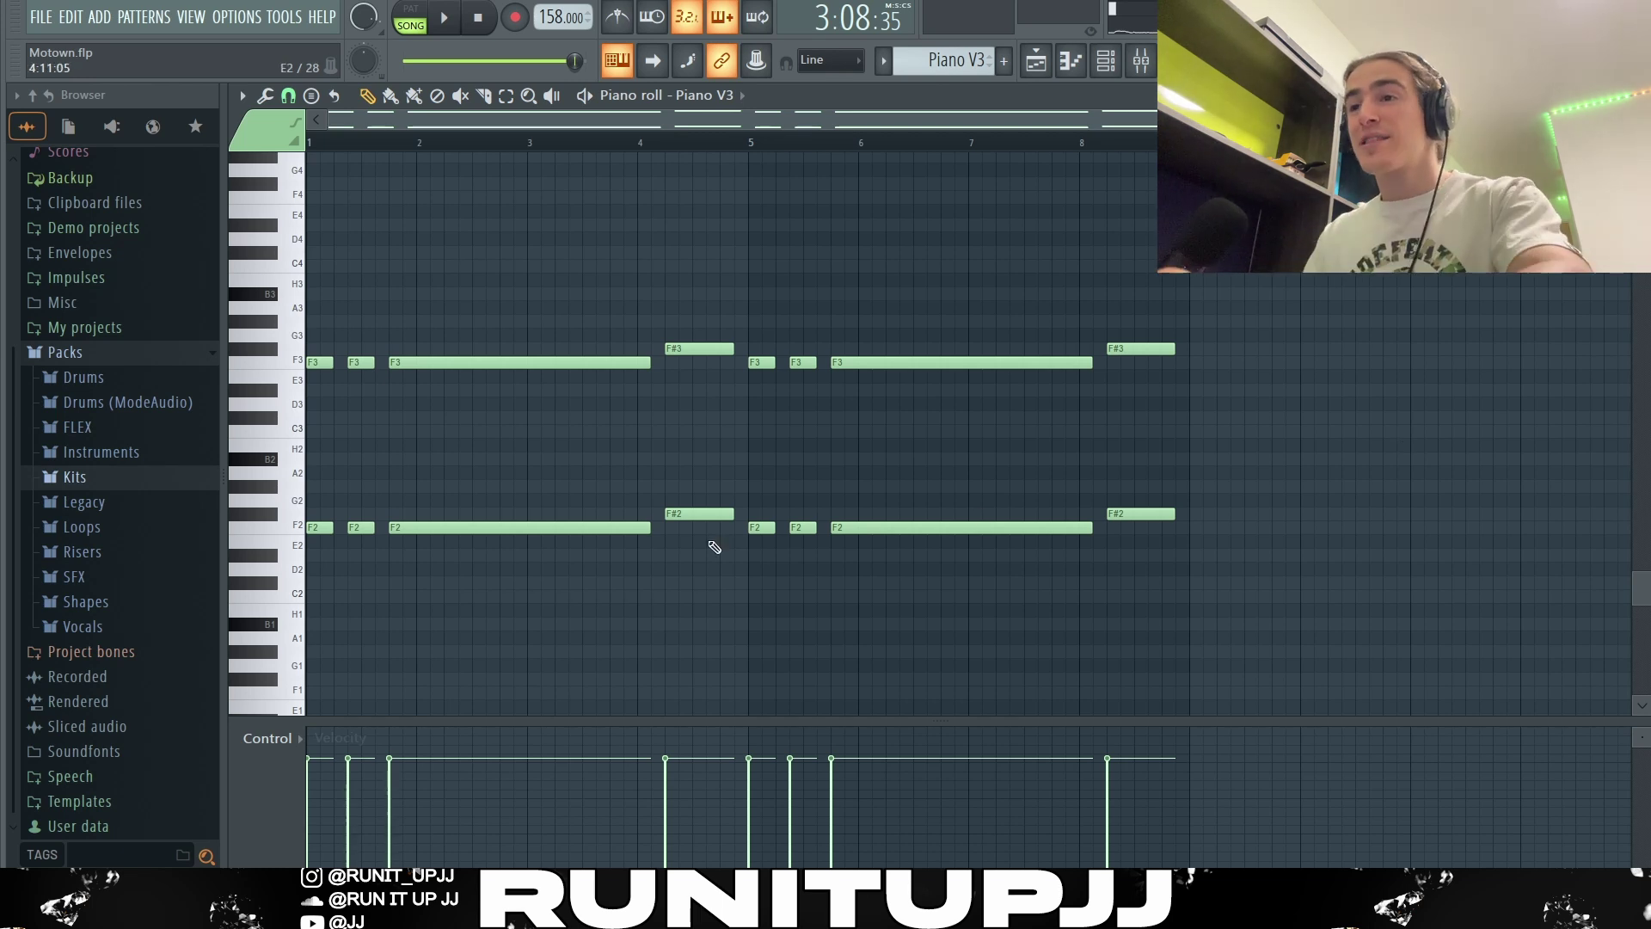
{"action": "left_click_drag", "start_coordinate": [719, 560], "coordinate": [304, 453]}
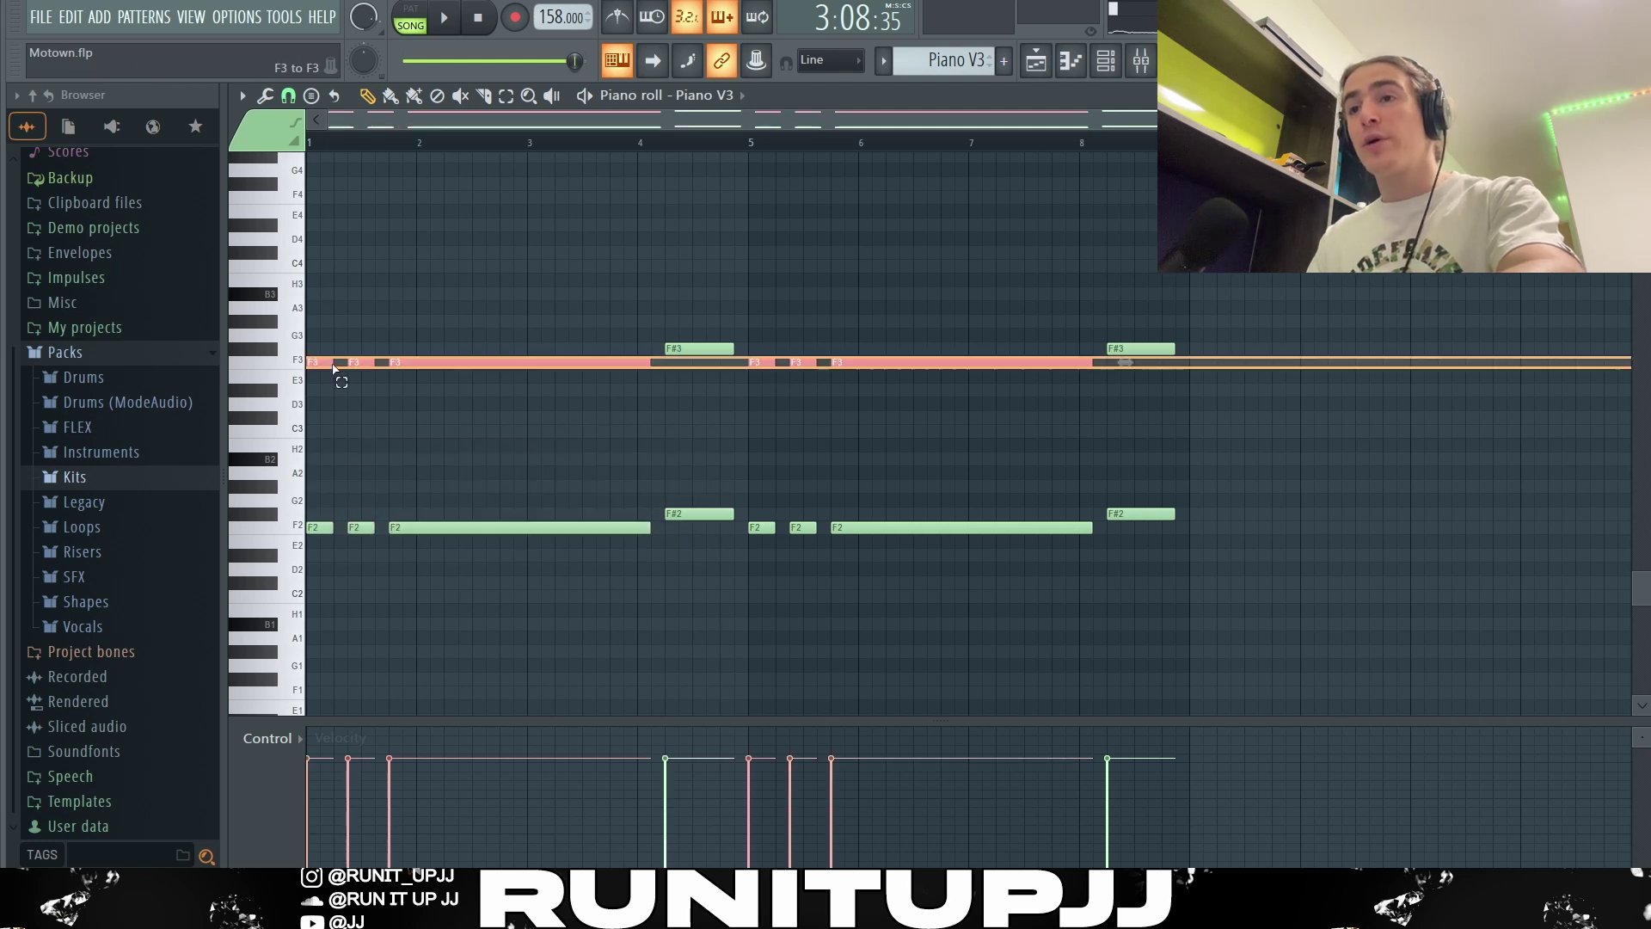
{"action": "left_click_drag", "start_coordinate": [640, 332], "coordinate": [776, 355]}
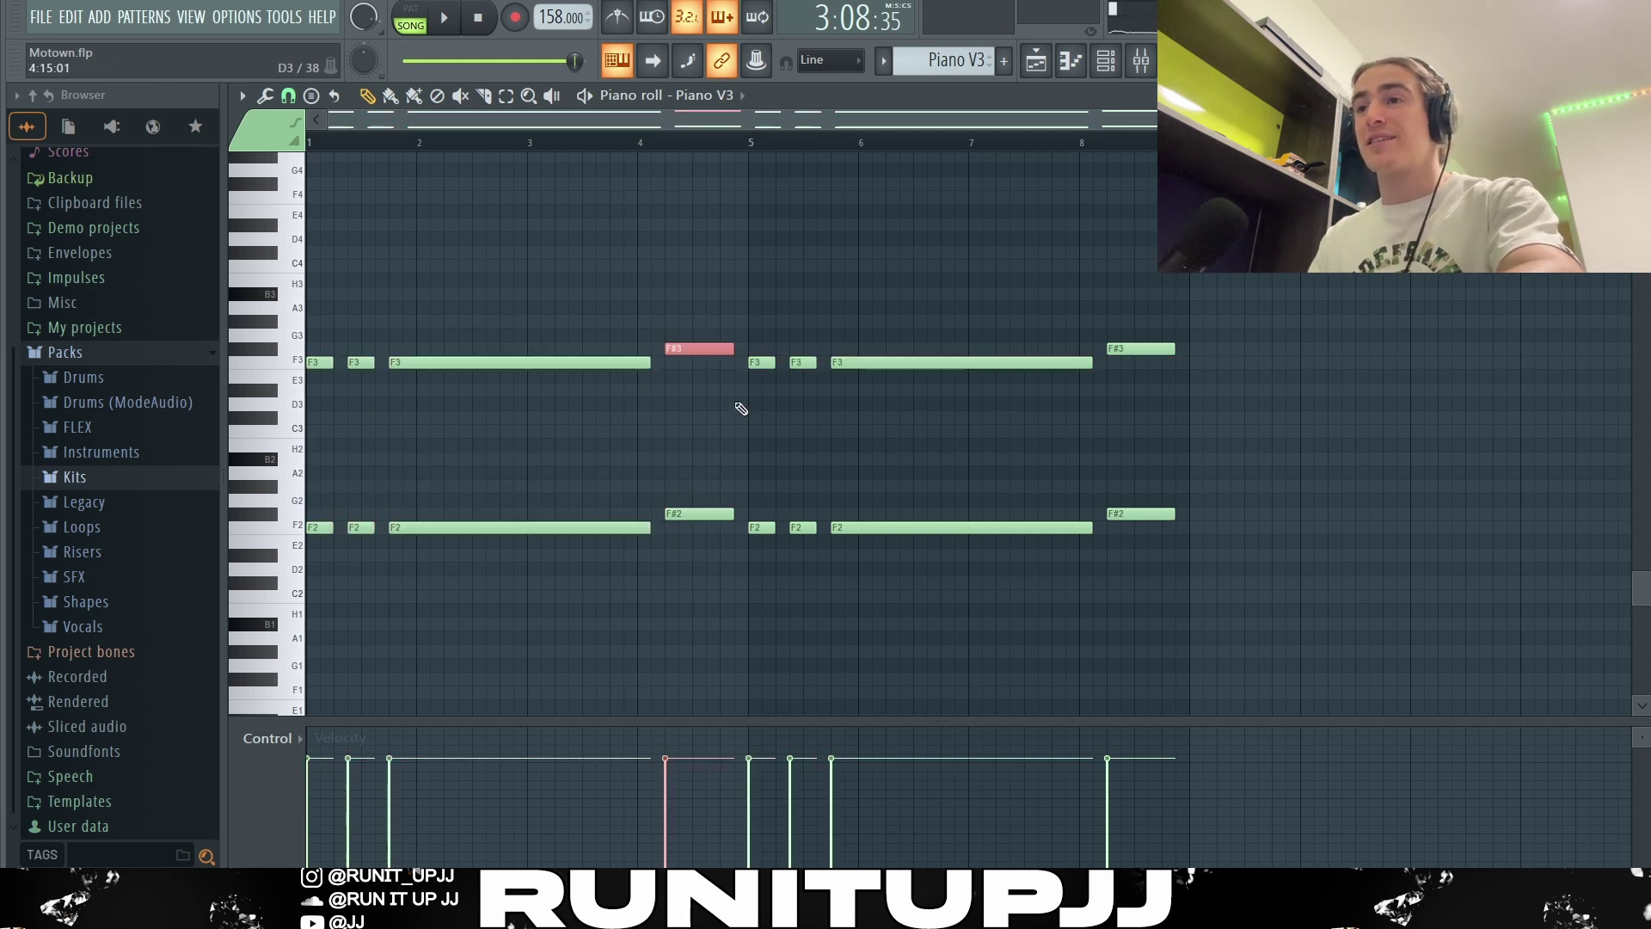
{"action": "left_click_drag", "start_coordinate": [321, 496], "coordinate": [1567, 663]}
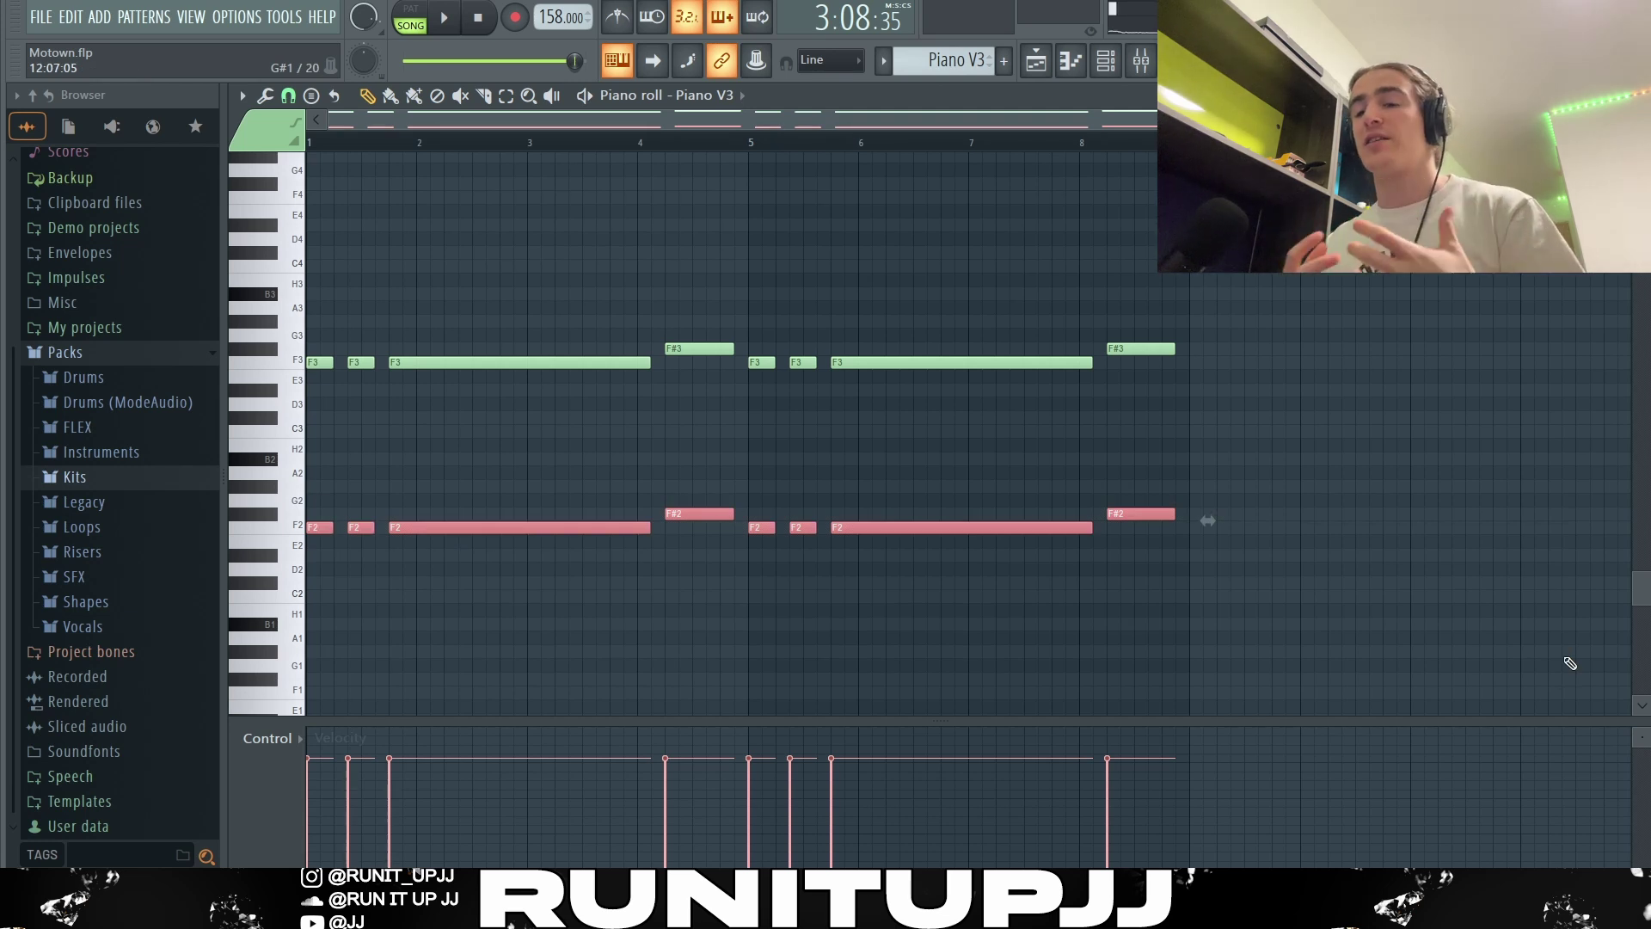
{"action": "key", "text": "ctrl+d"}
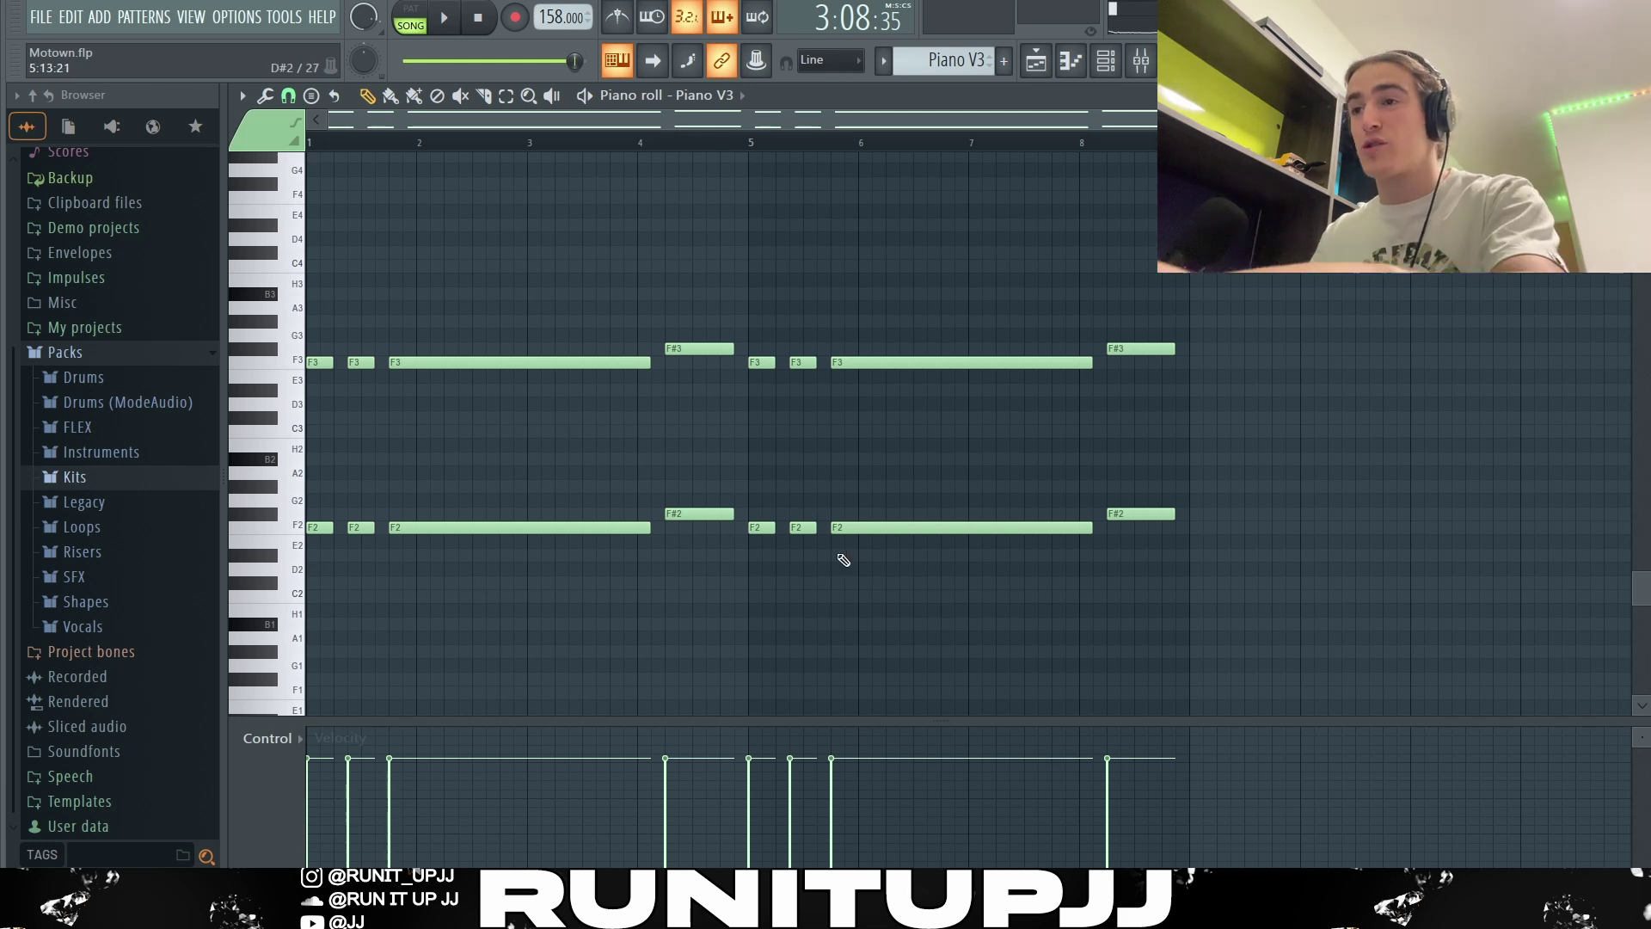
{"action": "left_click_drag", "start_coordinate": [844, 557], "coordinate": [747, 301]}
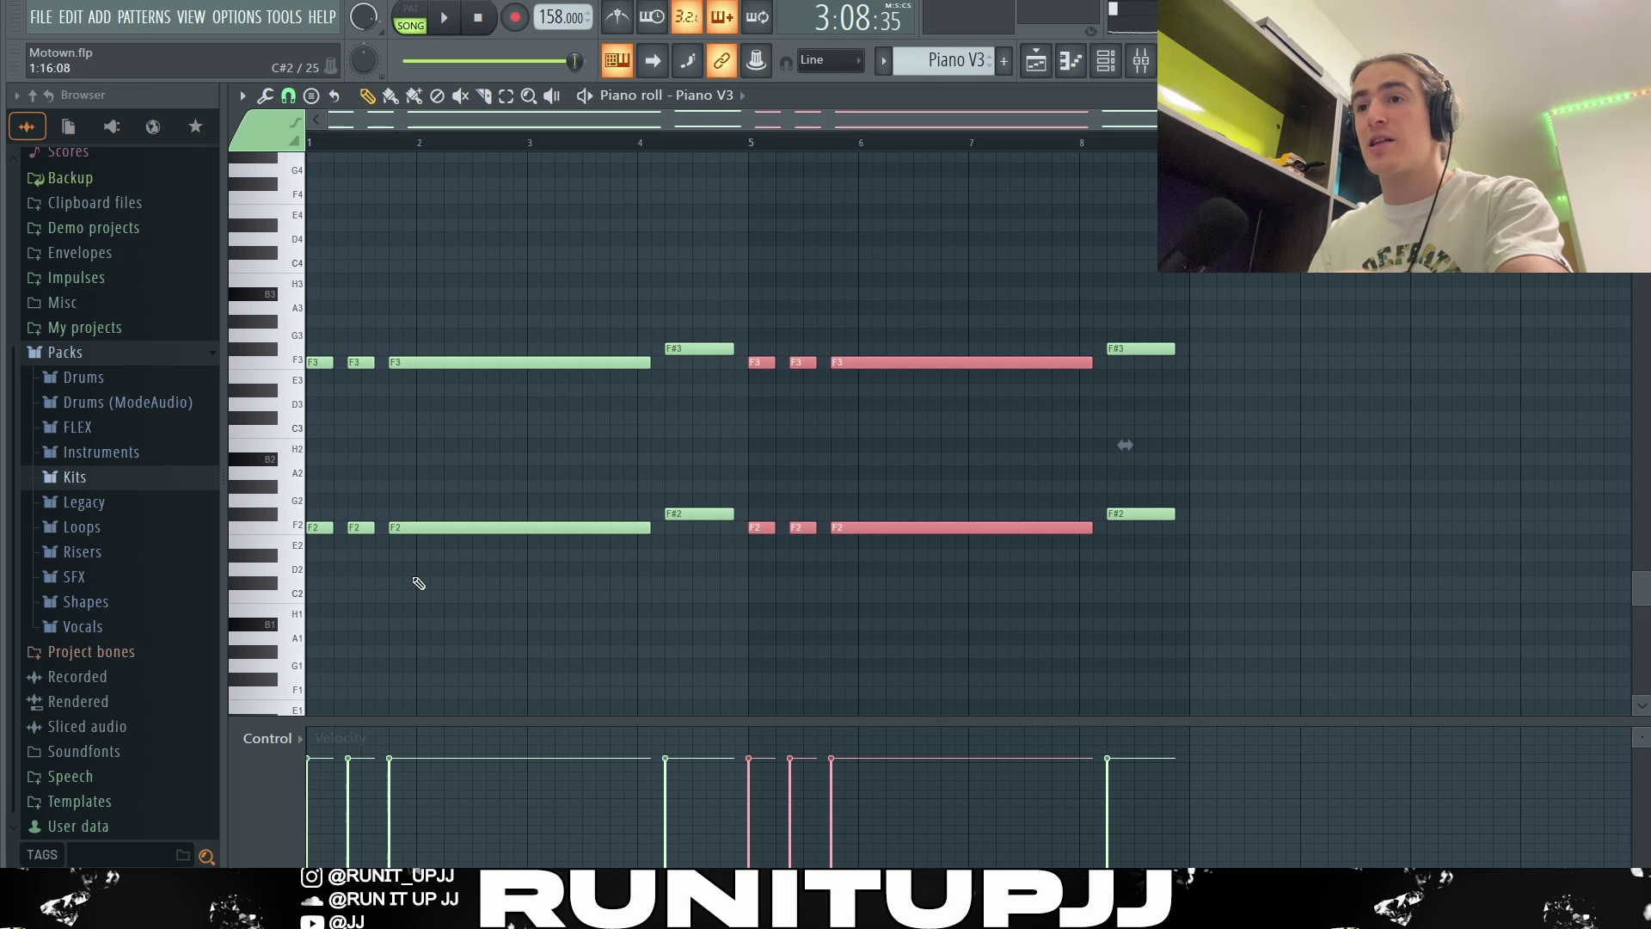
{"action": "left_click_drag", "start_coordinate": [419, 574], "coordinate": [250, 323]}
Review the Pro-Q 3 curve and the ValhallaVintageVerb settings on mixer Insert 5
{"action": "key", "text": "F9"}
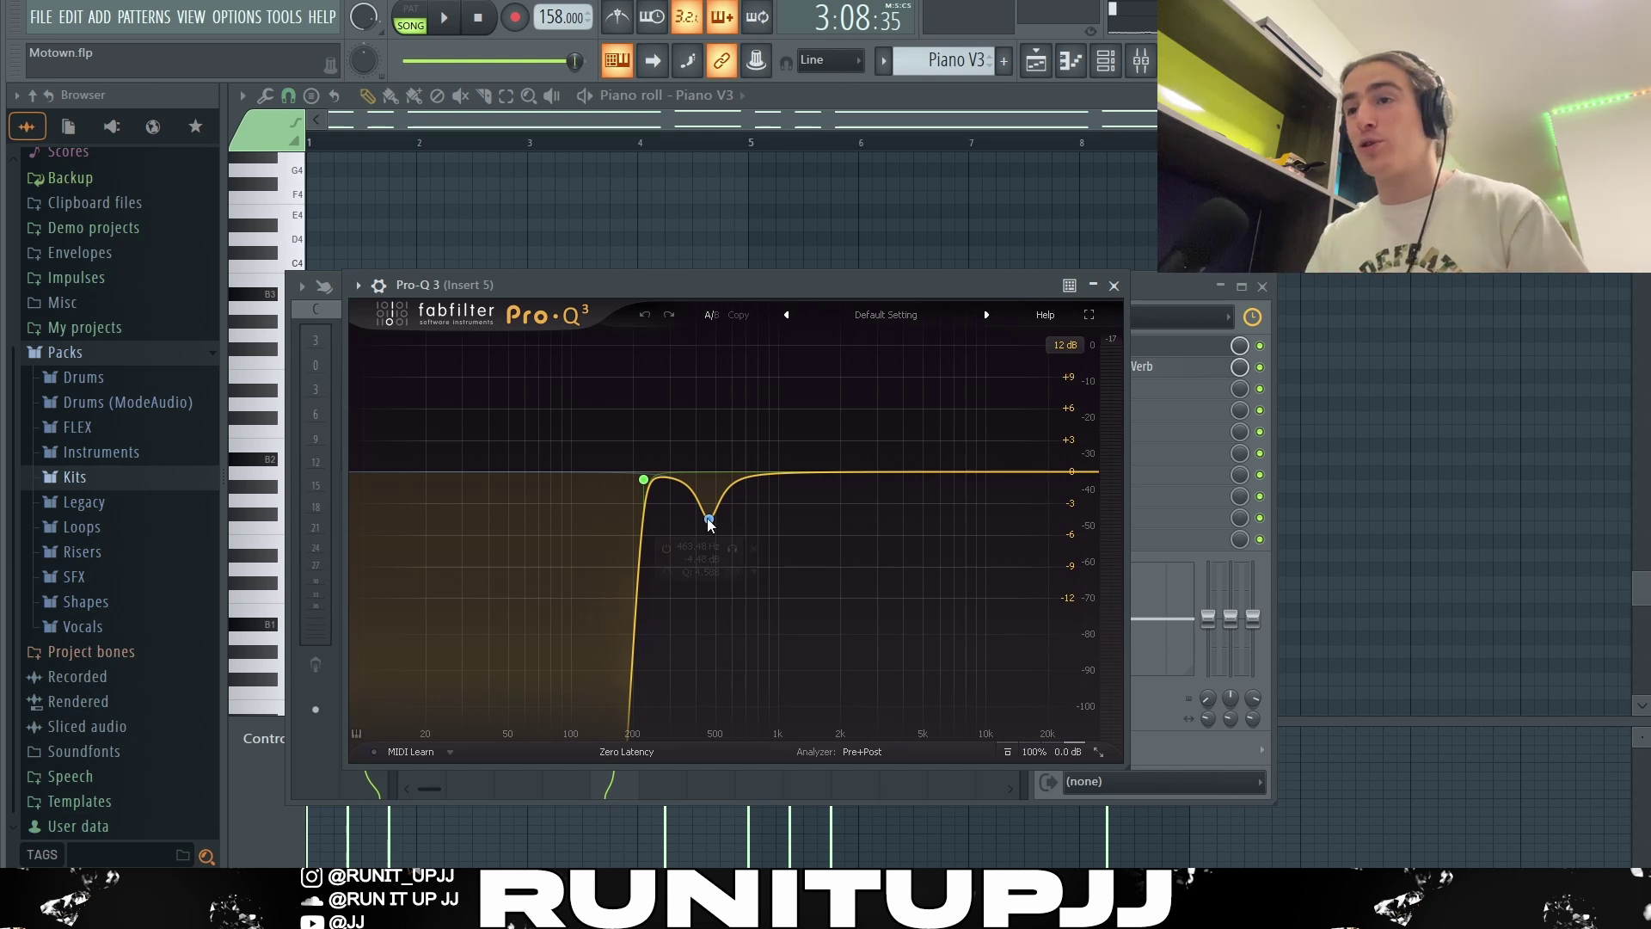
{"action": "mouse_move", "coordinate": [707, 518]}
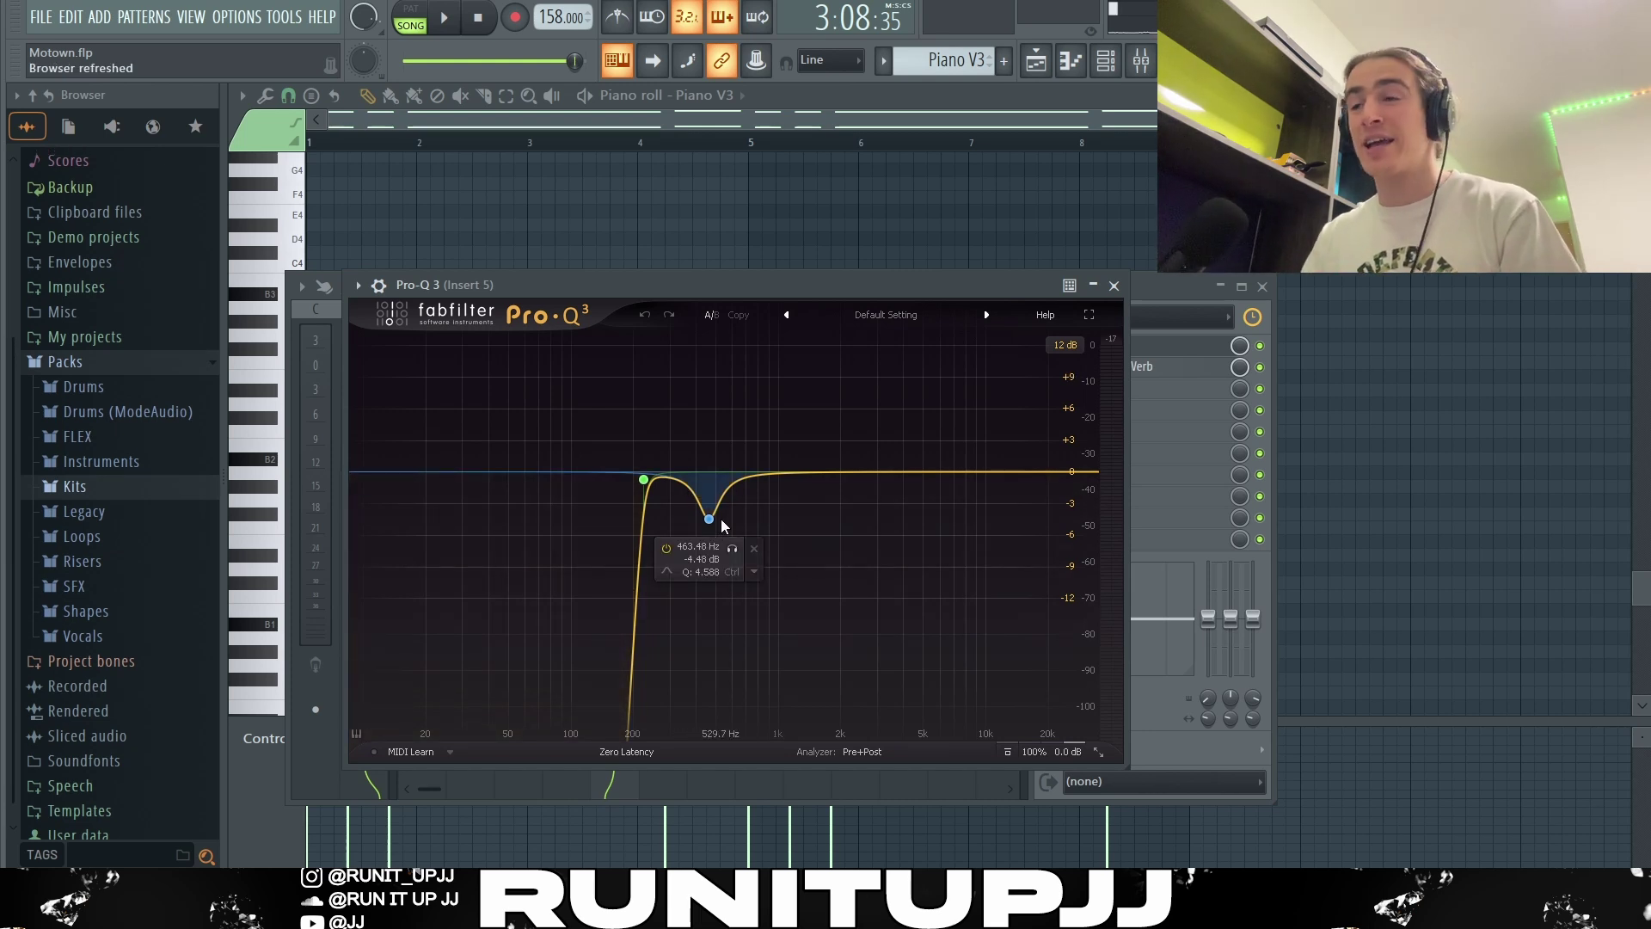
{"action": "left_click", "coordinate": [1179, 367]}
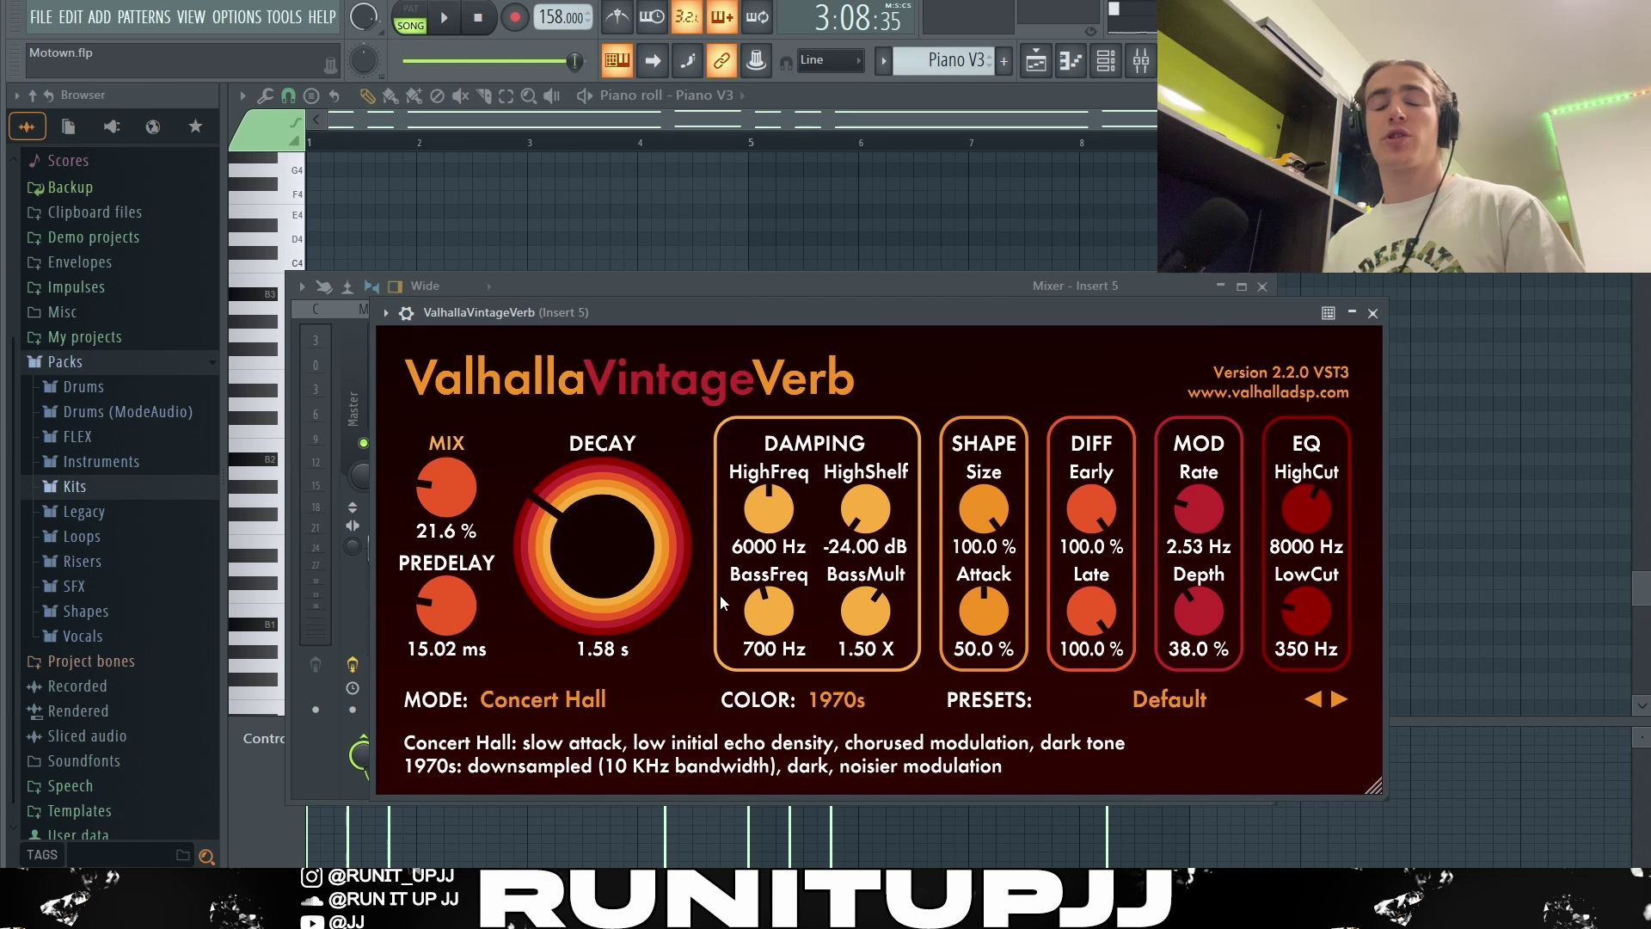
{"action": "key", "text": "Escape"}
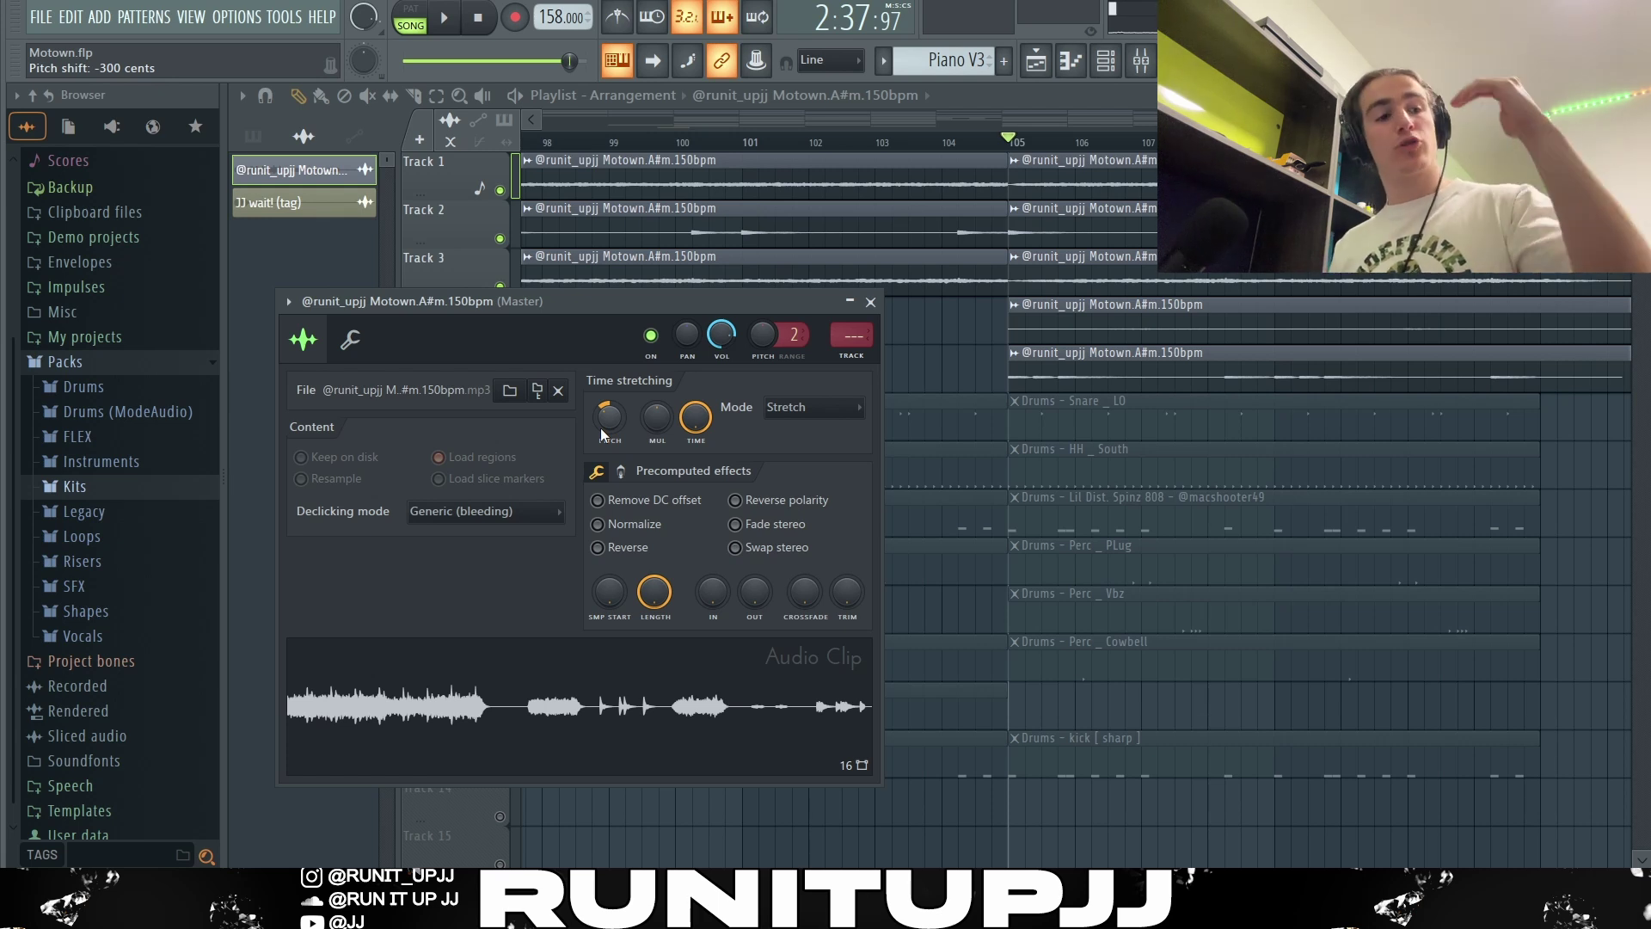
Close the Motown audio clip's settings and play the arrangement from bar 105 with the drum tracks muted
{"action": "key", "text": "Escape"}
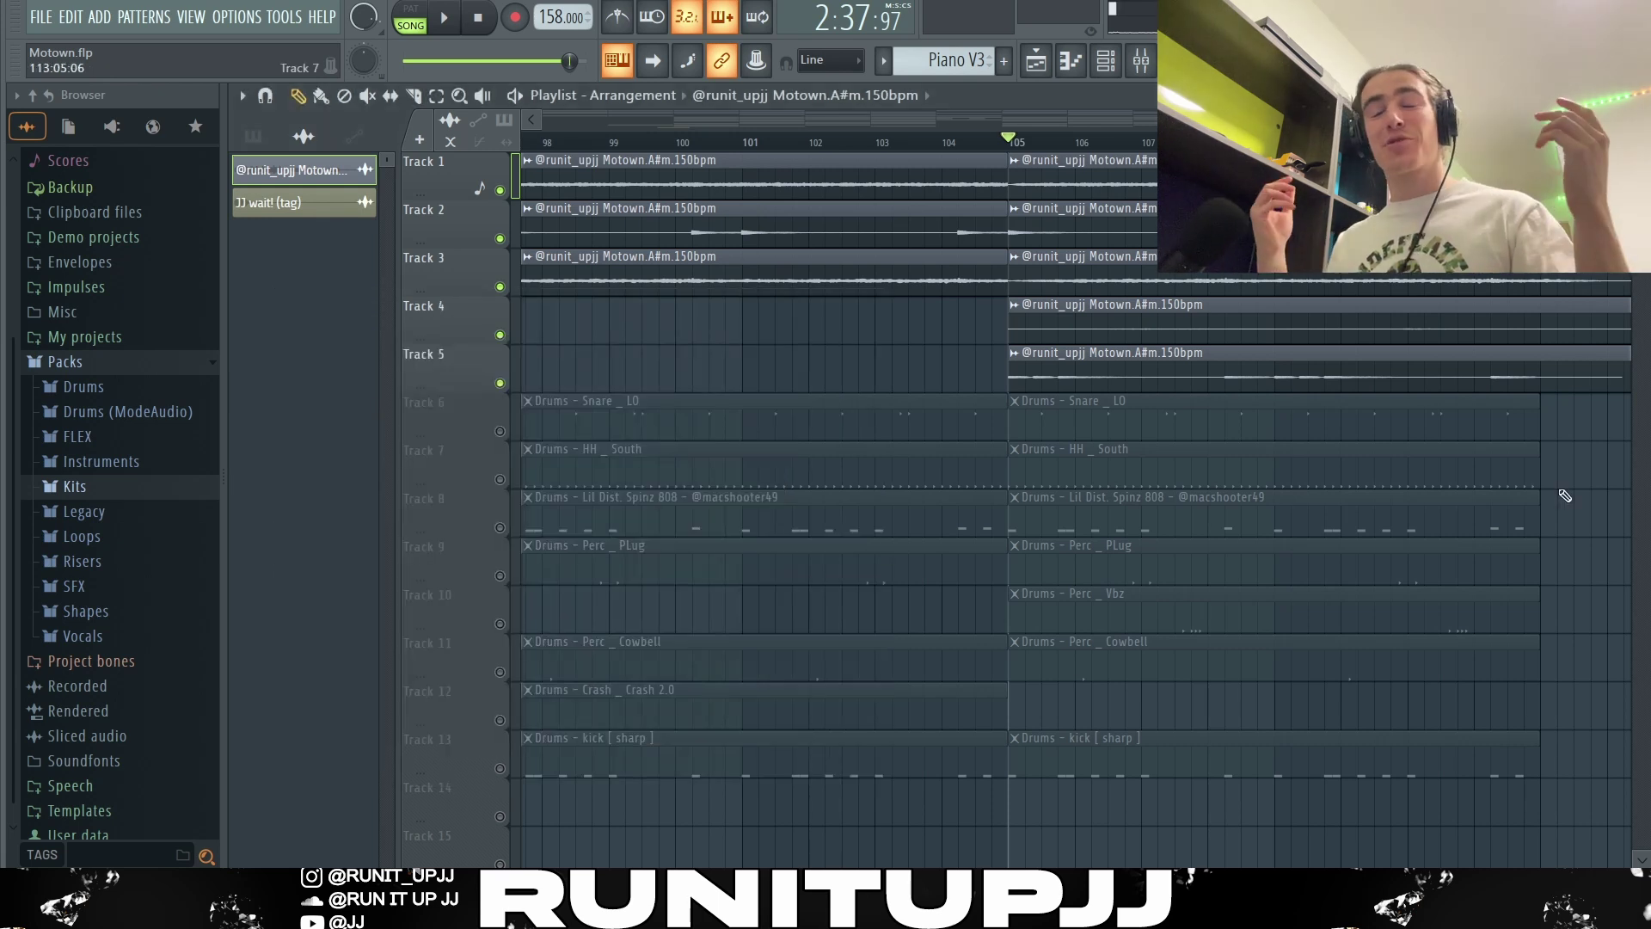
{"action": "key", "text": "space"}
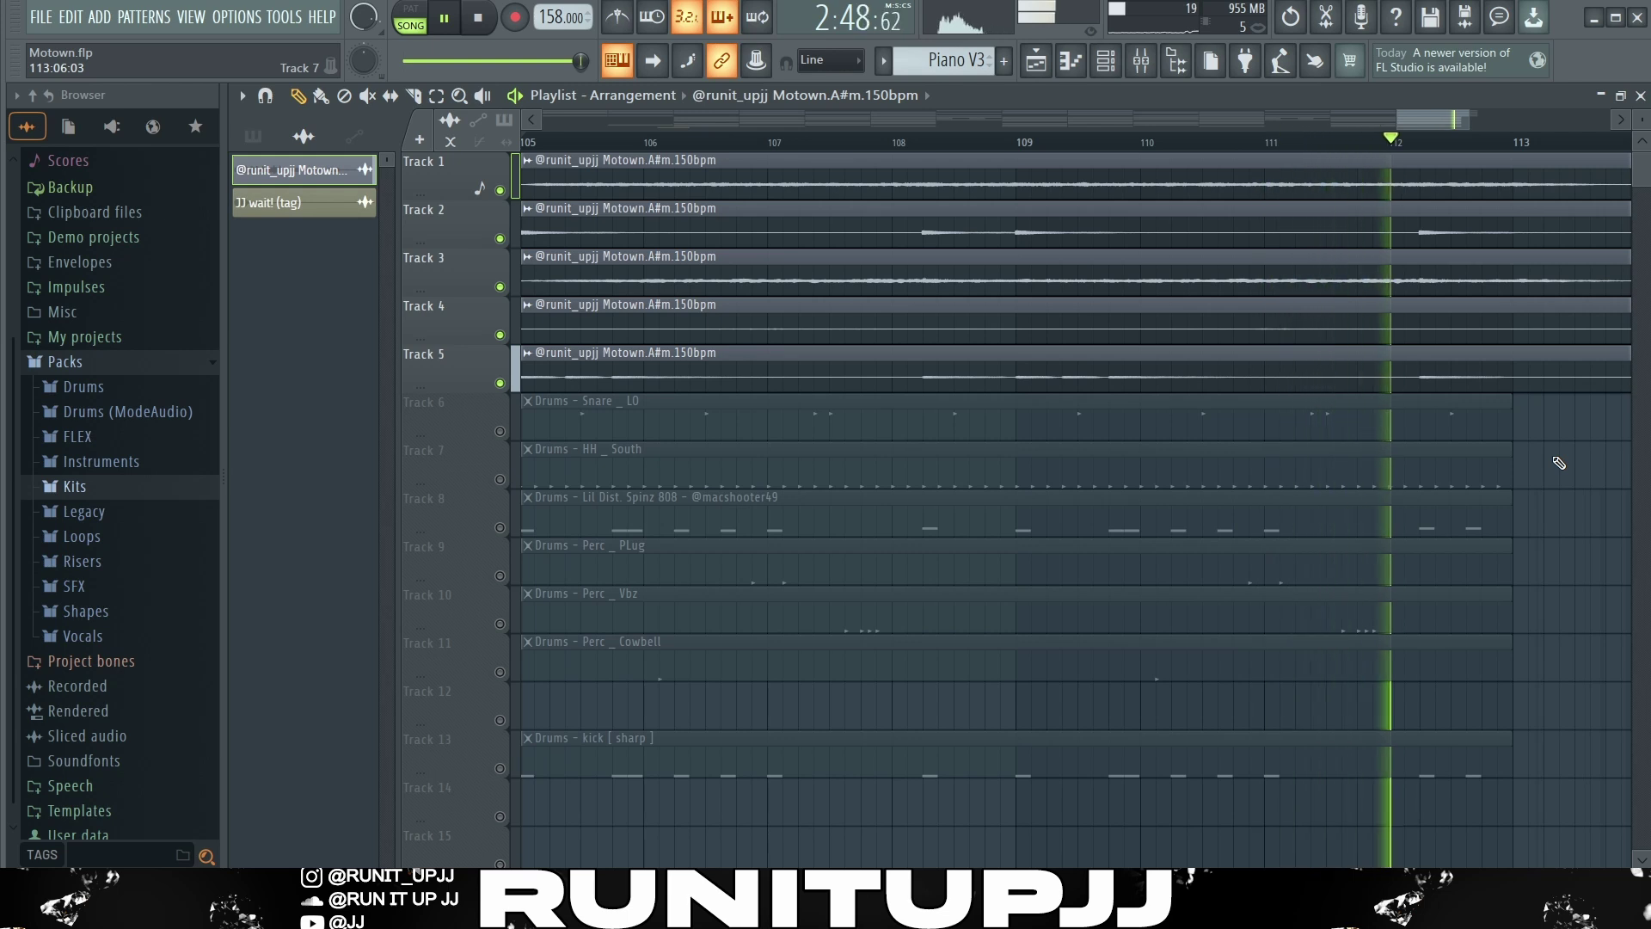
{"action": "key", "text": "space"}
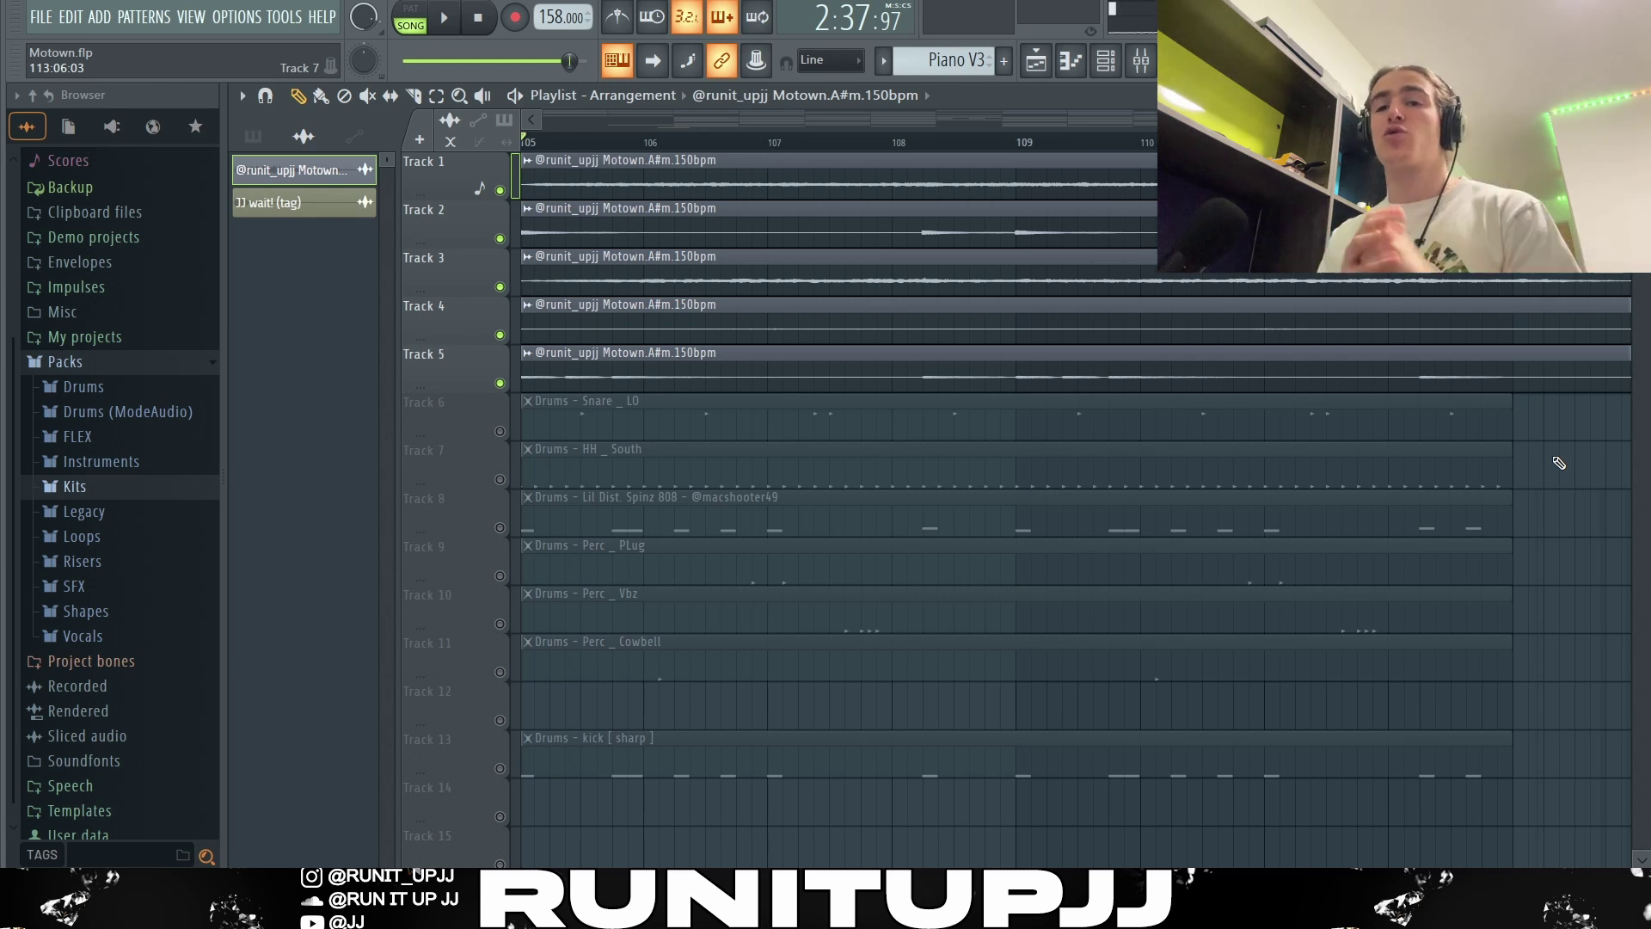
Examine the Snare _ LO pattern's double hits in bars 3 and 7, and audition the HH _ South hi-hat pattern
{"action": "double_click", "coordinate": [1419, 430]}
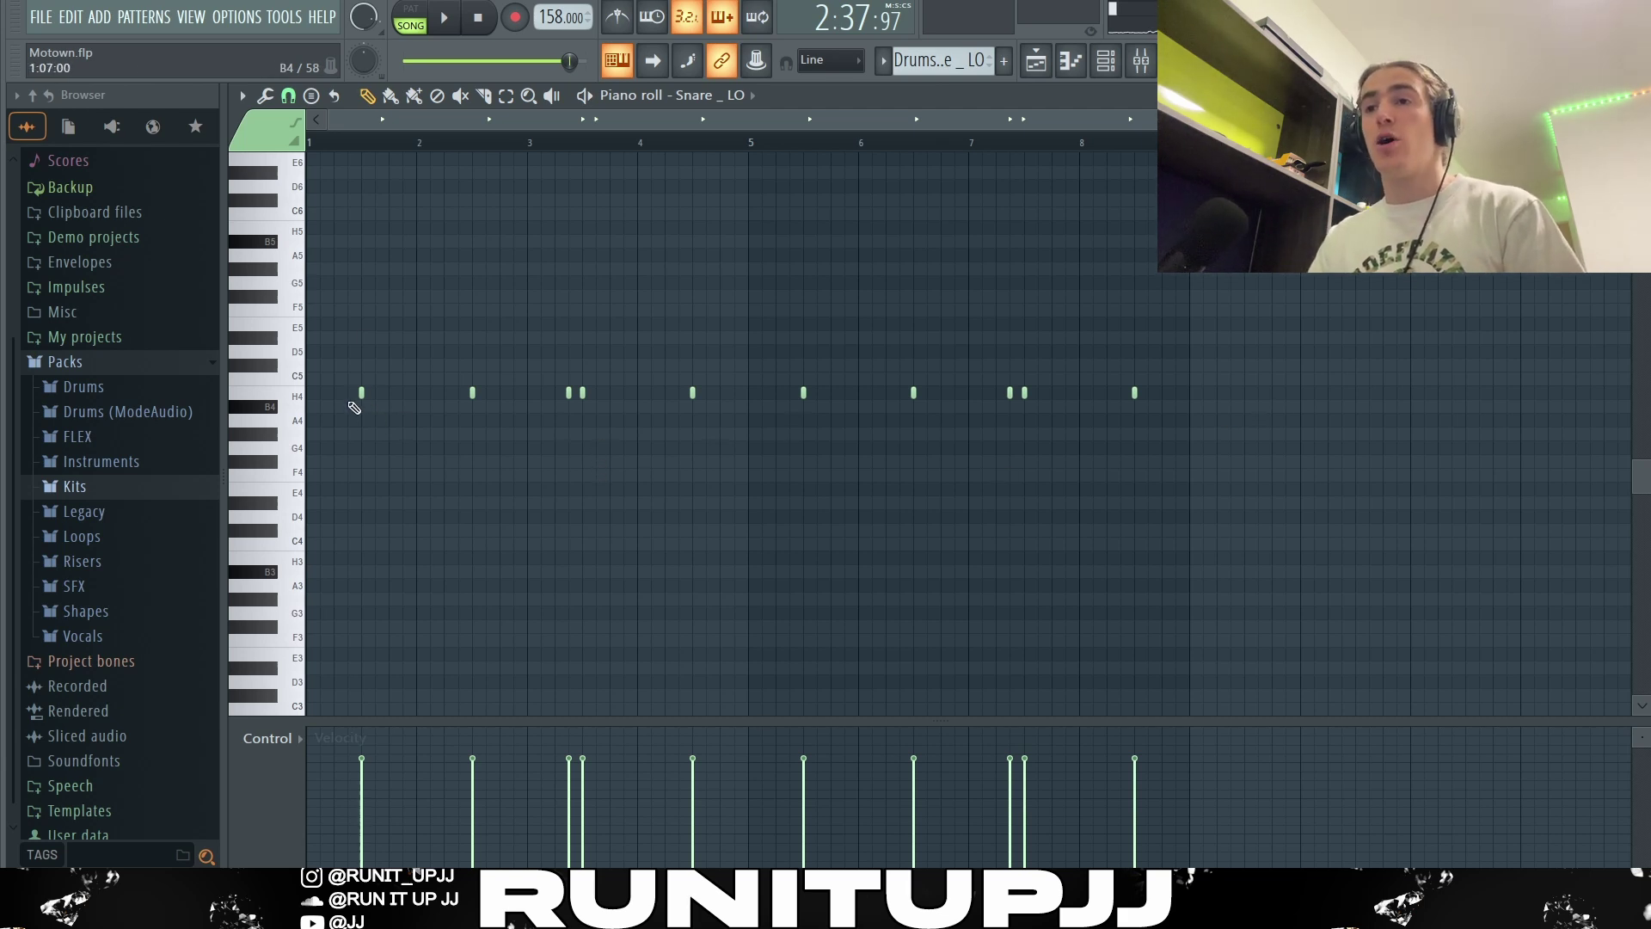
{"action": "left_click", "coordinate": [569, 399], "text": "ctrl"}
{"action": "left_click", "coordinate": [1010, 394], "text": "ctrl"}
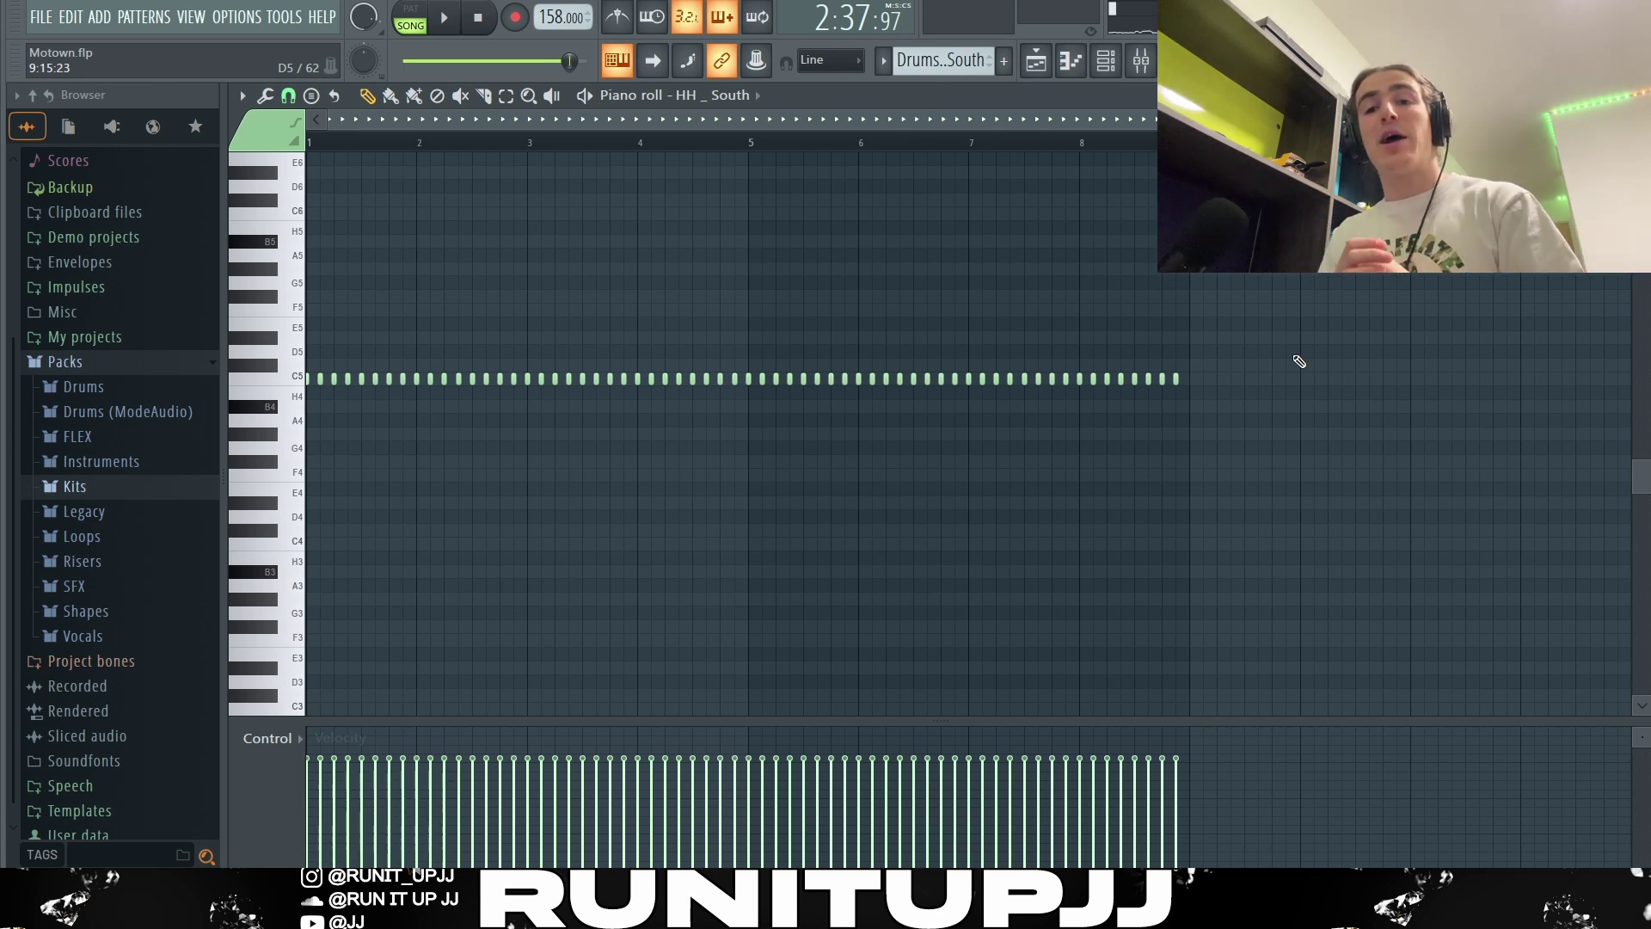
{"action": "key", "text": "space"}
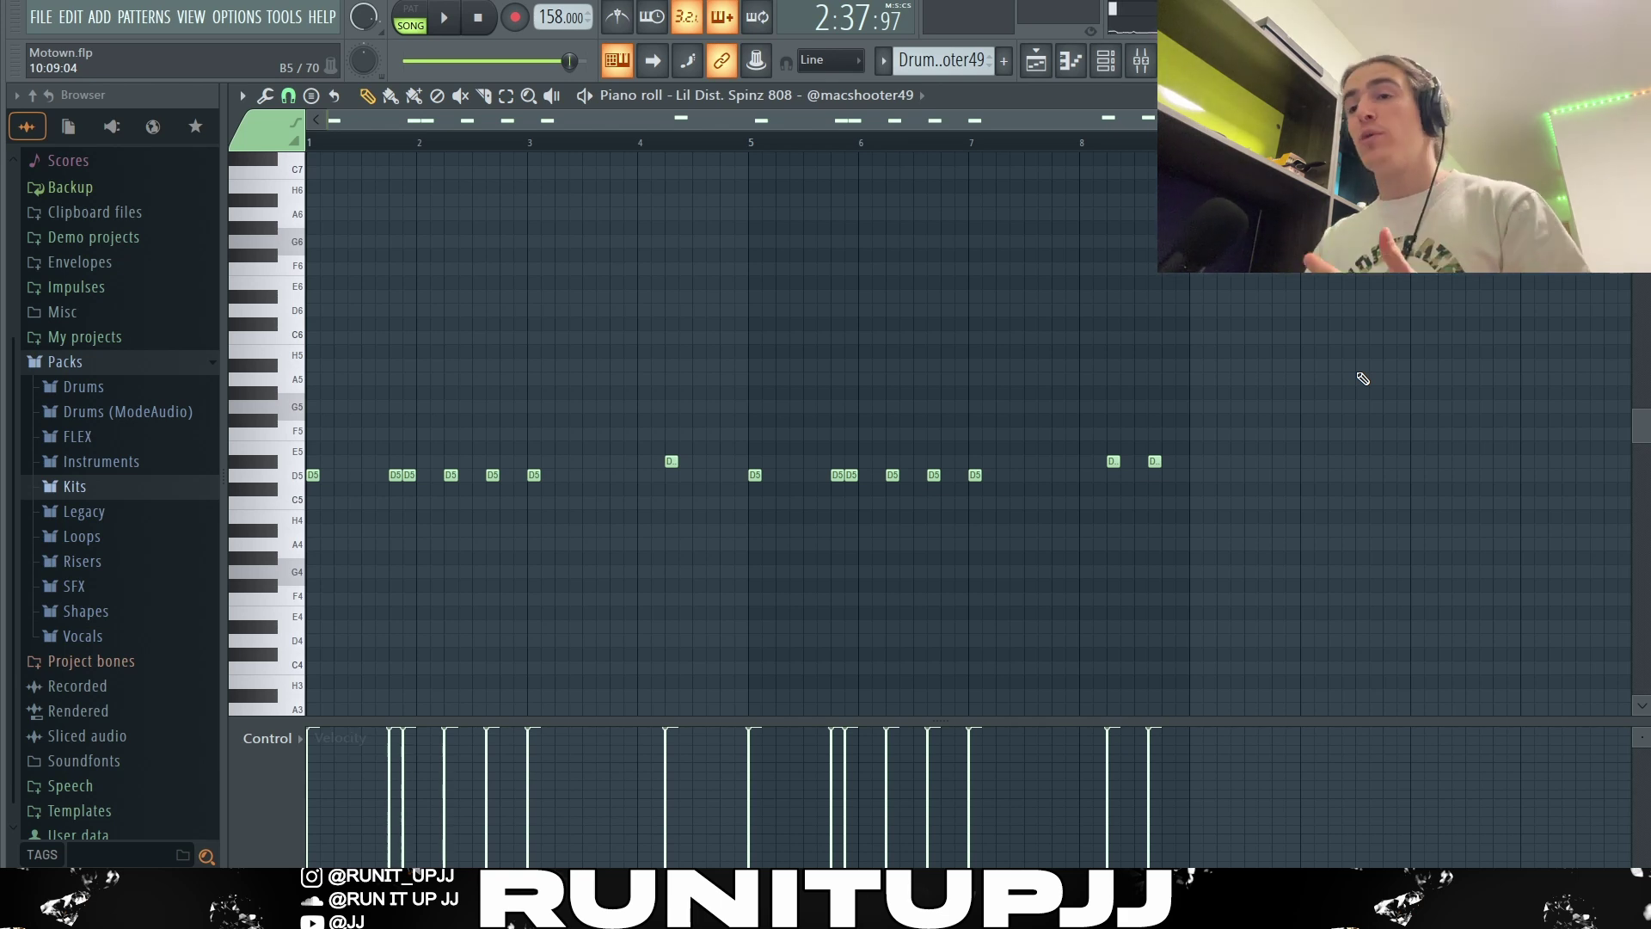
Examine the Lil Dist. Spinz 808 pattern by highlighting all its notes, its first four bars, and its last two notes in bar 8
{"action": "left_click_drag", "start_coordinate": [1249, 494], "coordinate": [297, 430]}
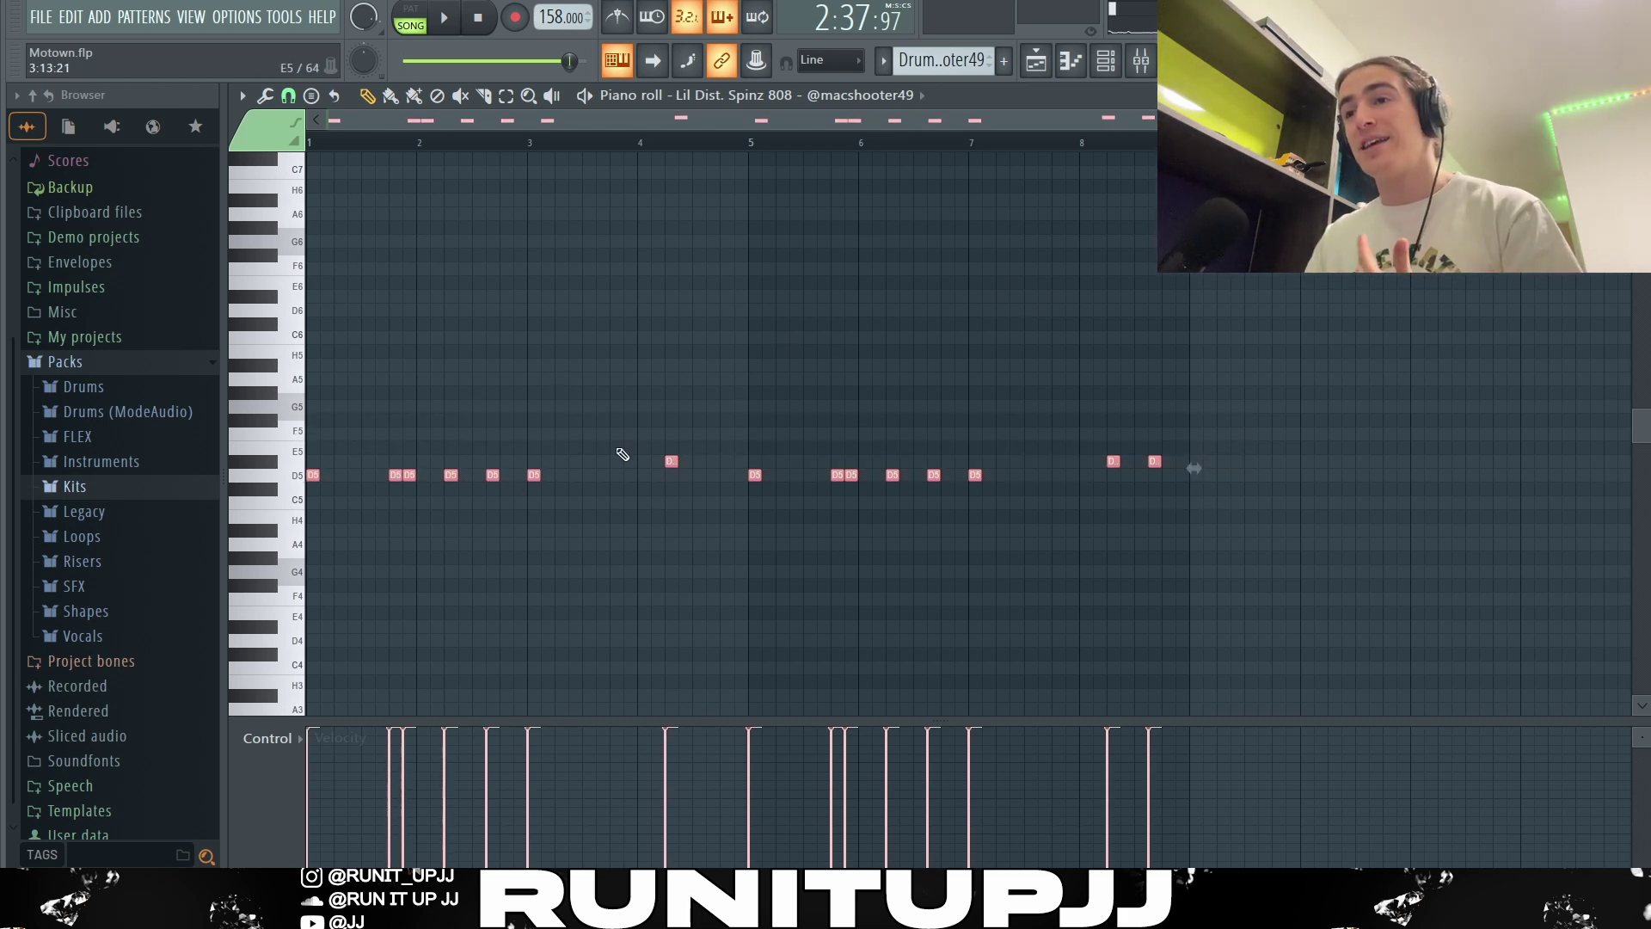
{"action": "left_click", "coordinate": [887, 403]}
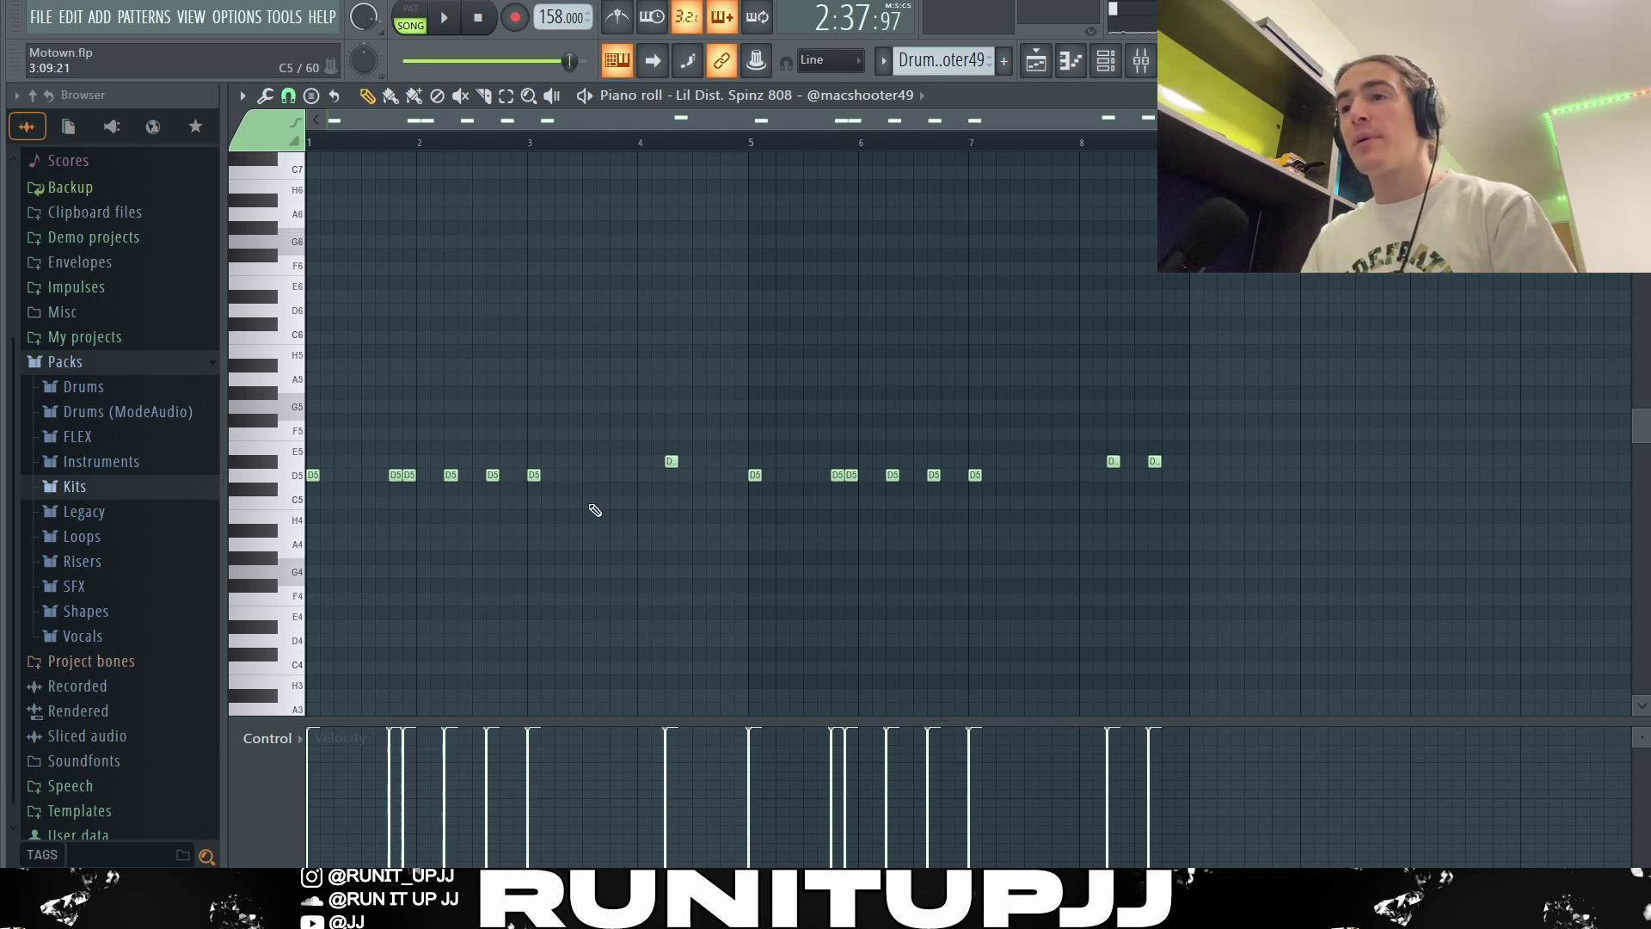
{"action": "left_click_drag", "start_coordinate": [748, 141], "coordinate": [310, 142]}
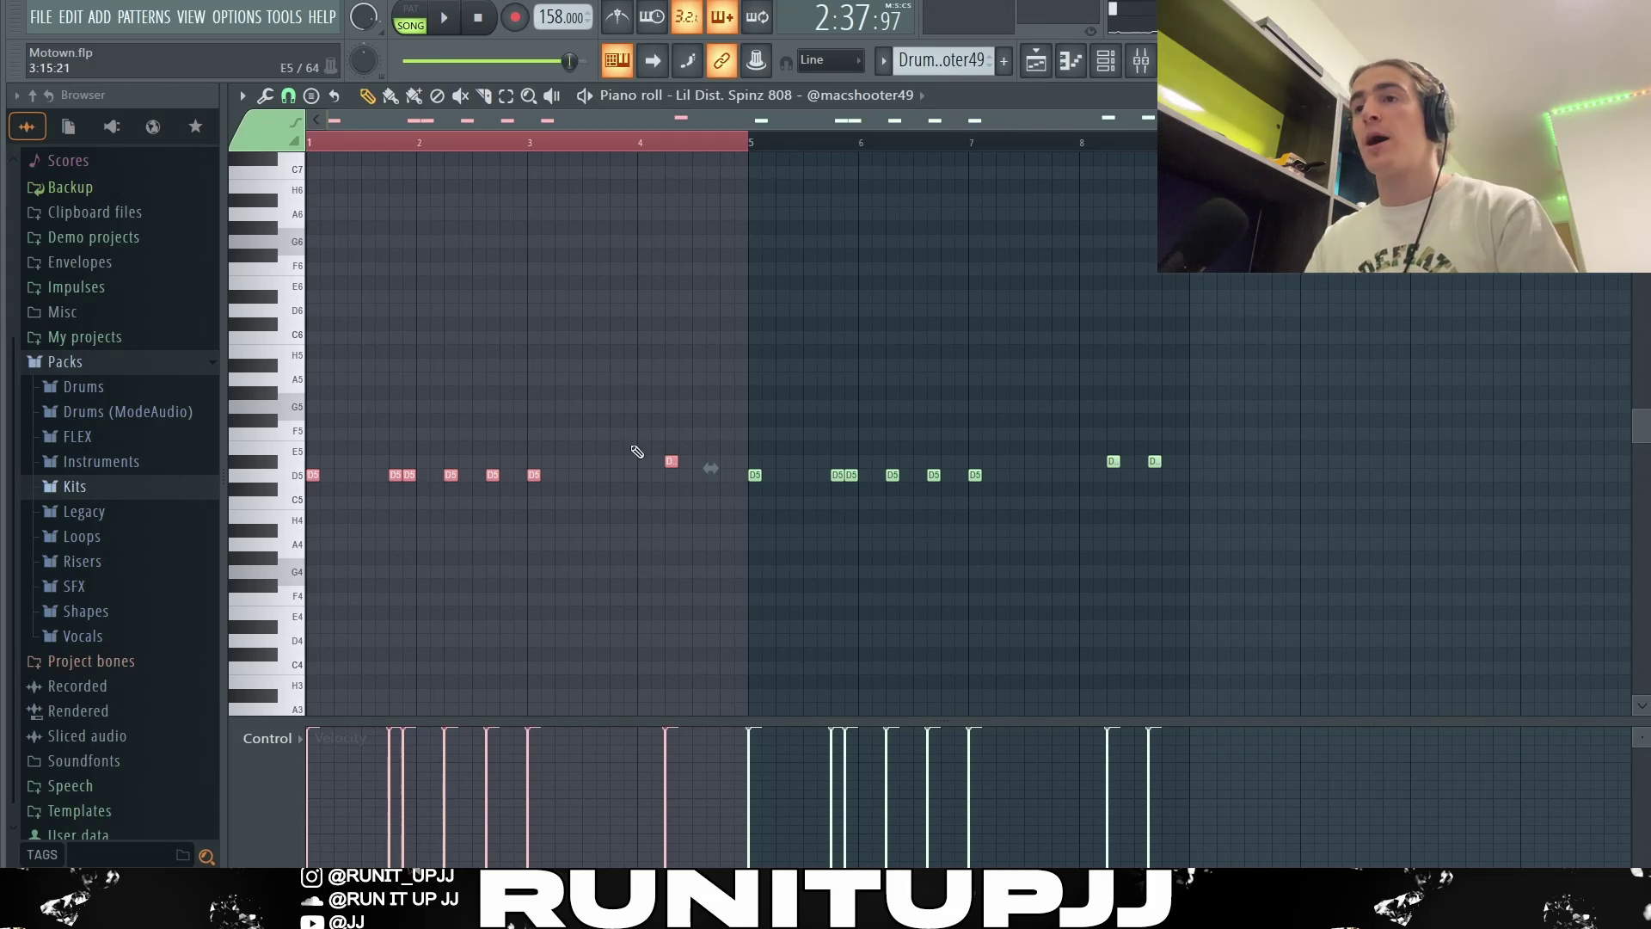
{"action": "left_click", "coordinate": [1111, 461]}
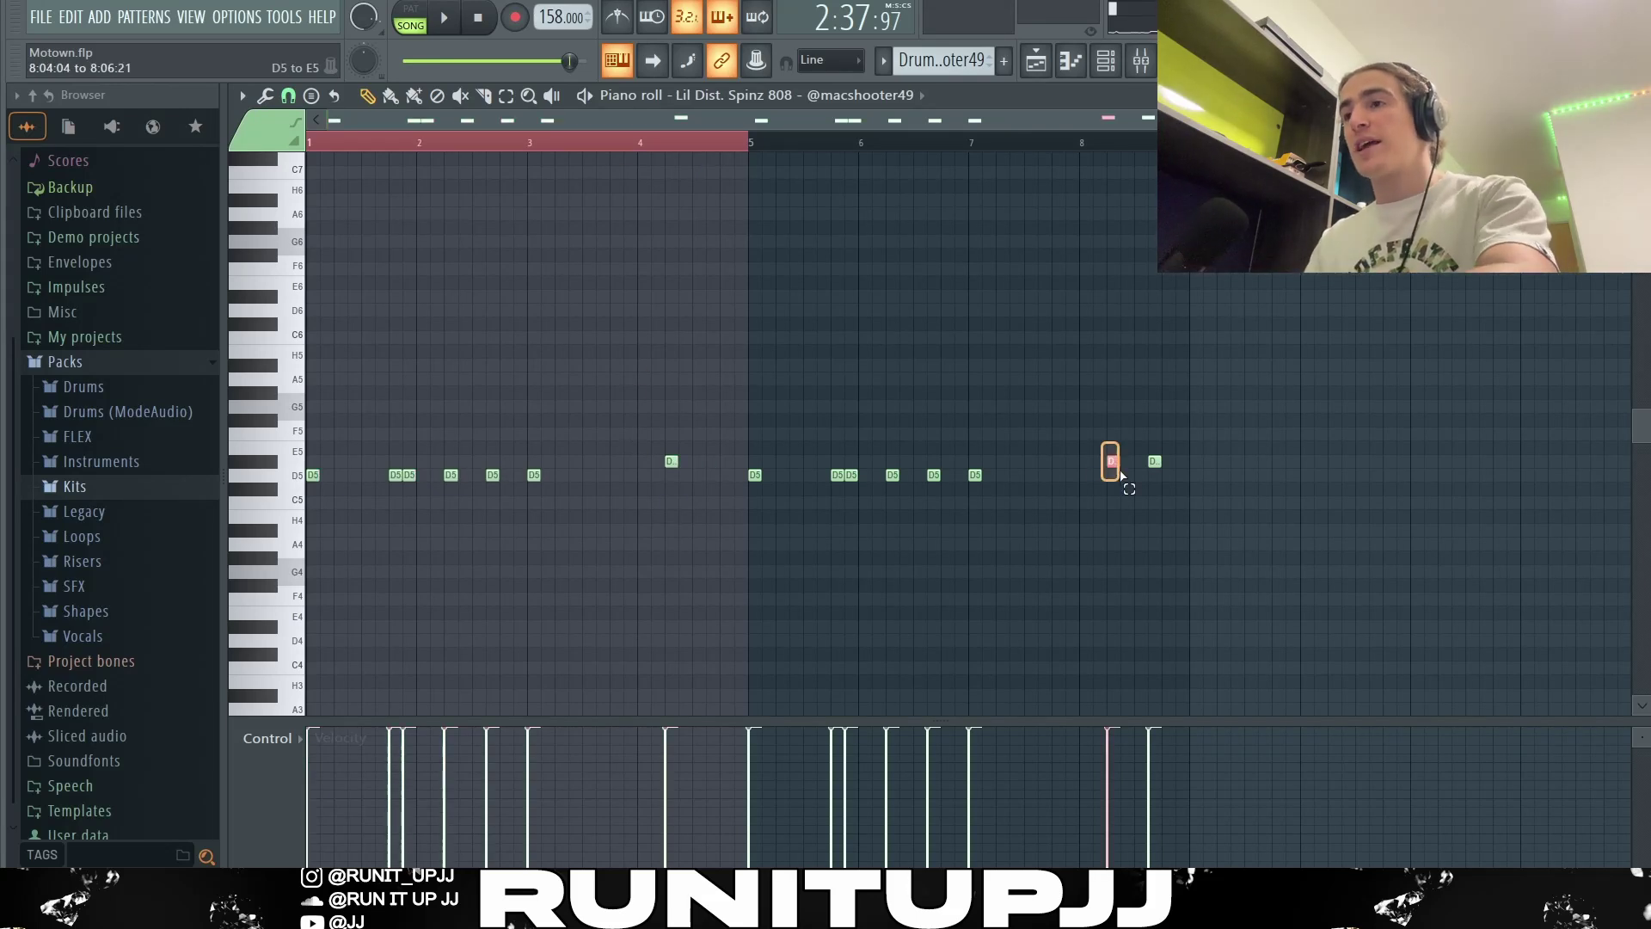
{"action": "left_click", "coordinate": [1141, 453]}
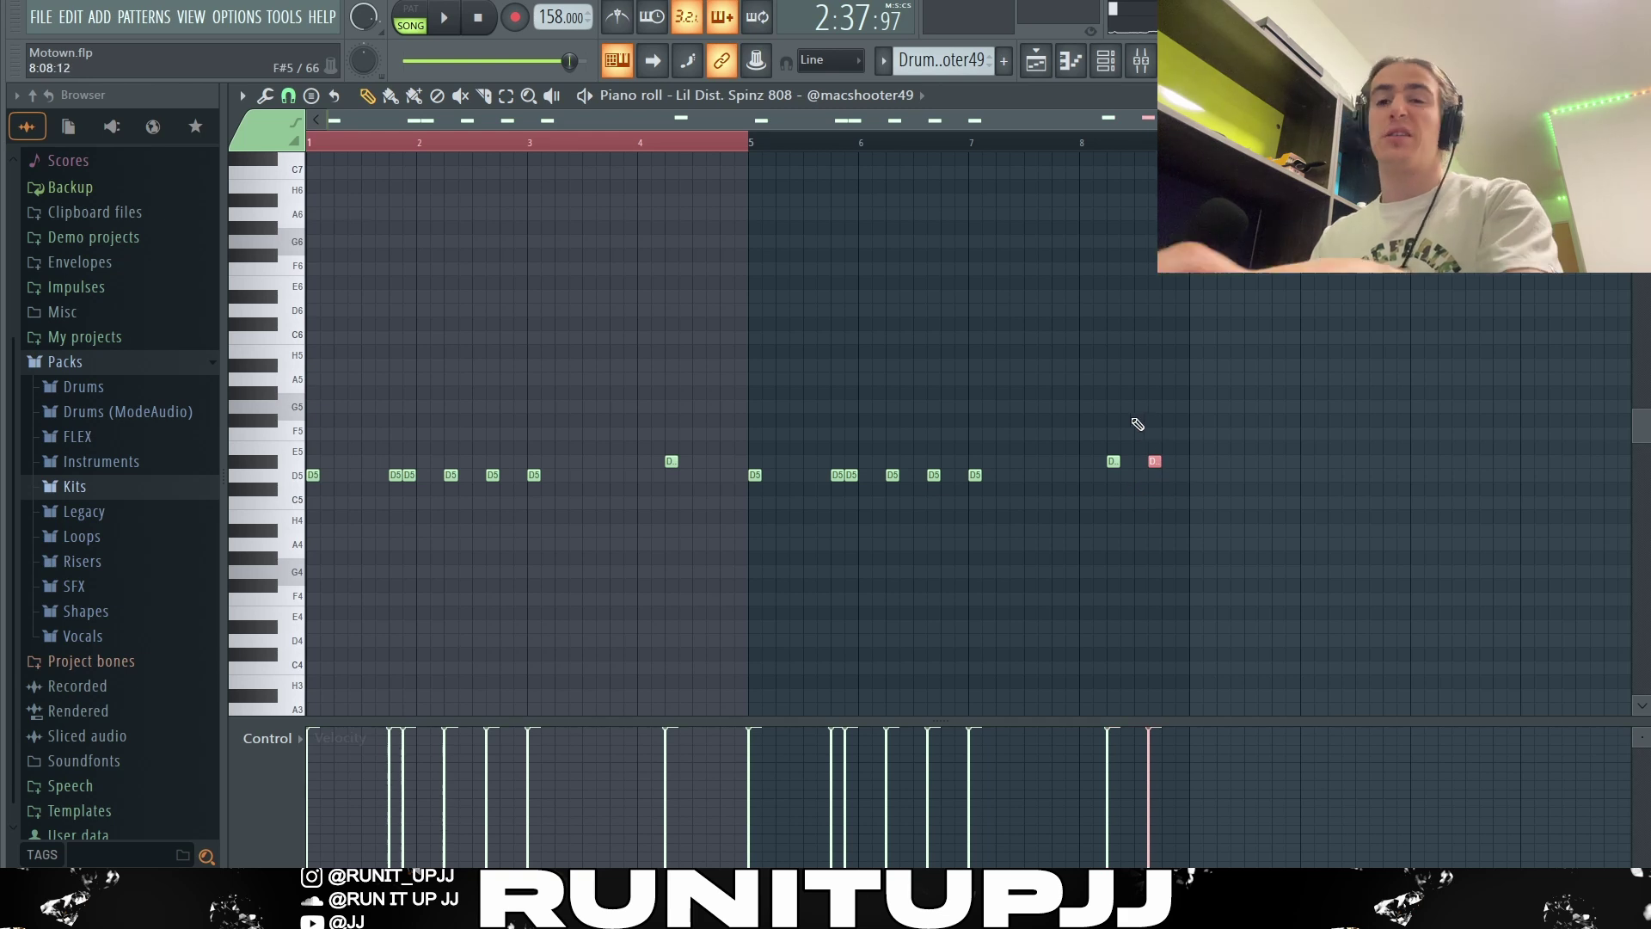
{"action": "key", "text": "ctrl+d"}
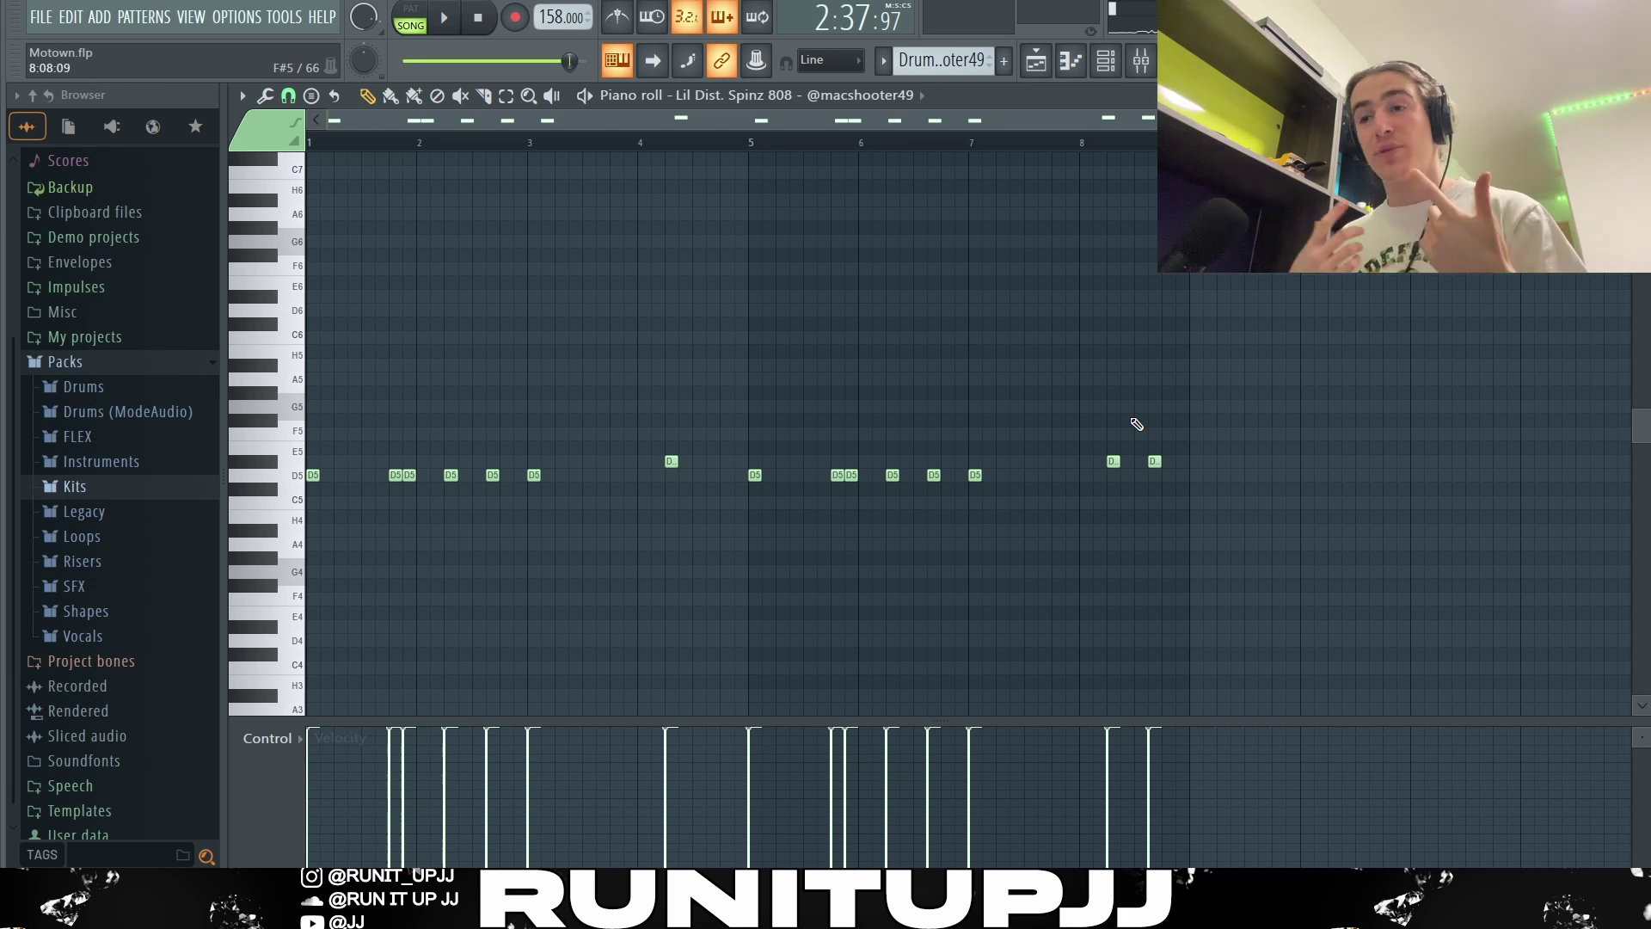
Select all the 808 notes, try a slightly lower velocity, and restore them to maximum velocity
{"action": "key", "text": "ctrl+a"}
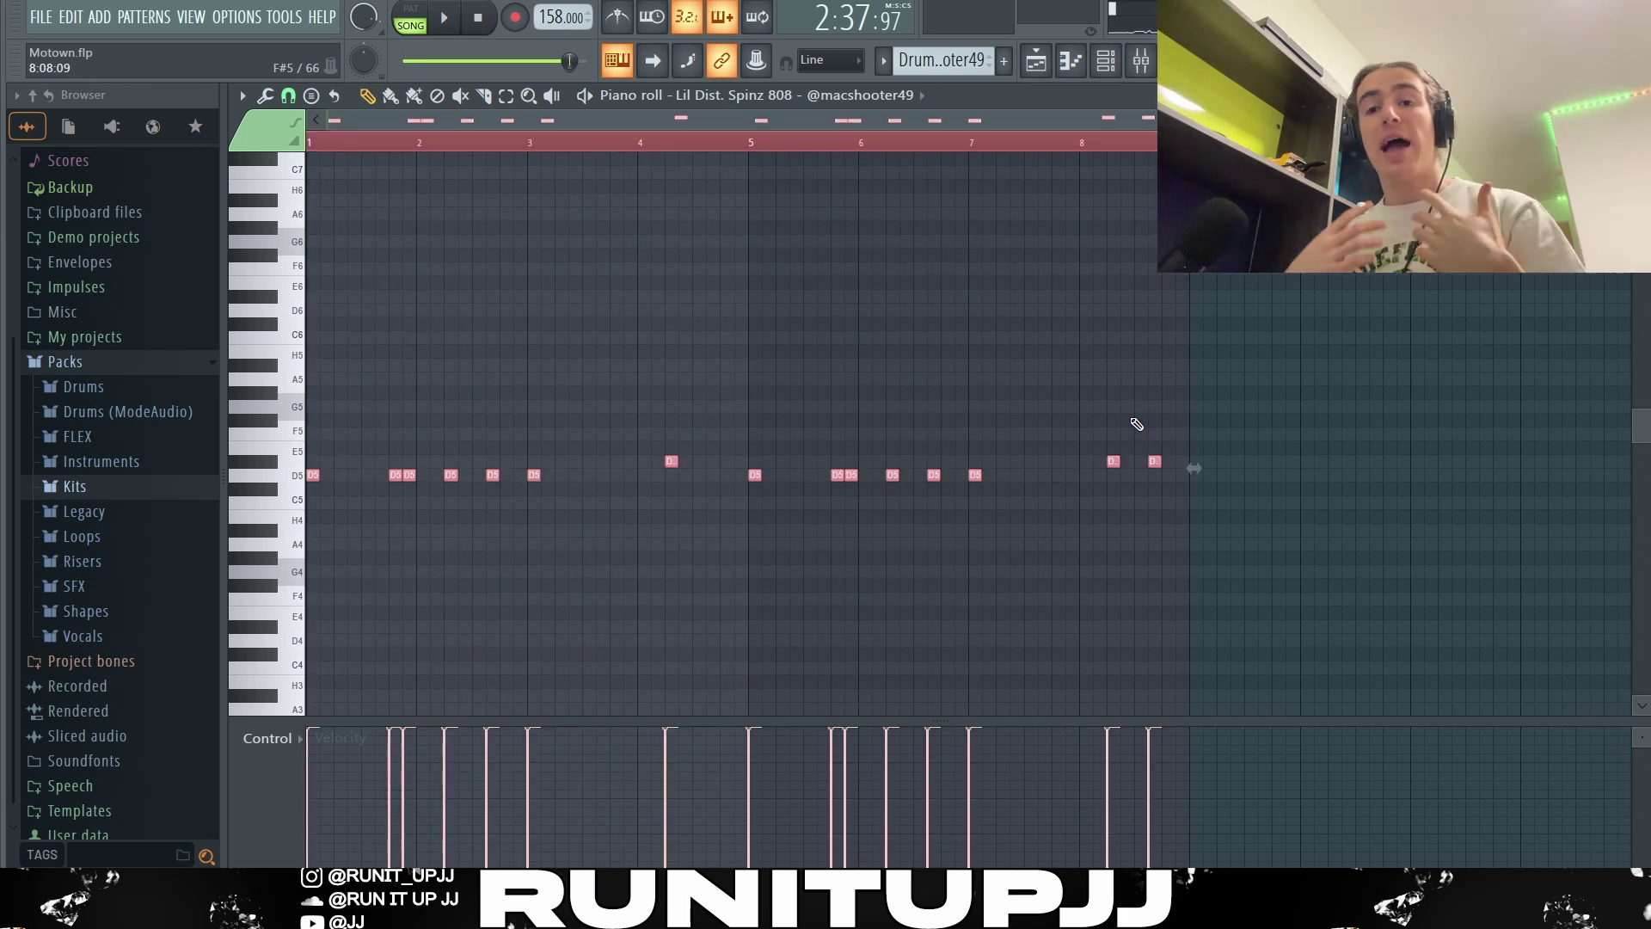
{"action": "scroll", "coordinate": [1113, 415], "scroll_direction": "down", "scroll_amount": 5}
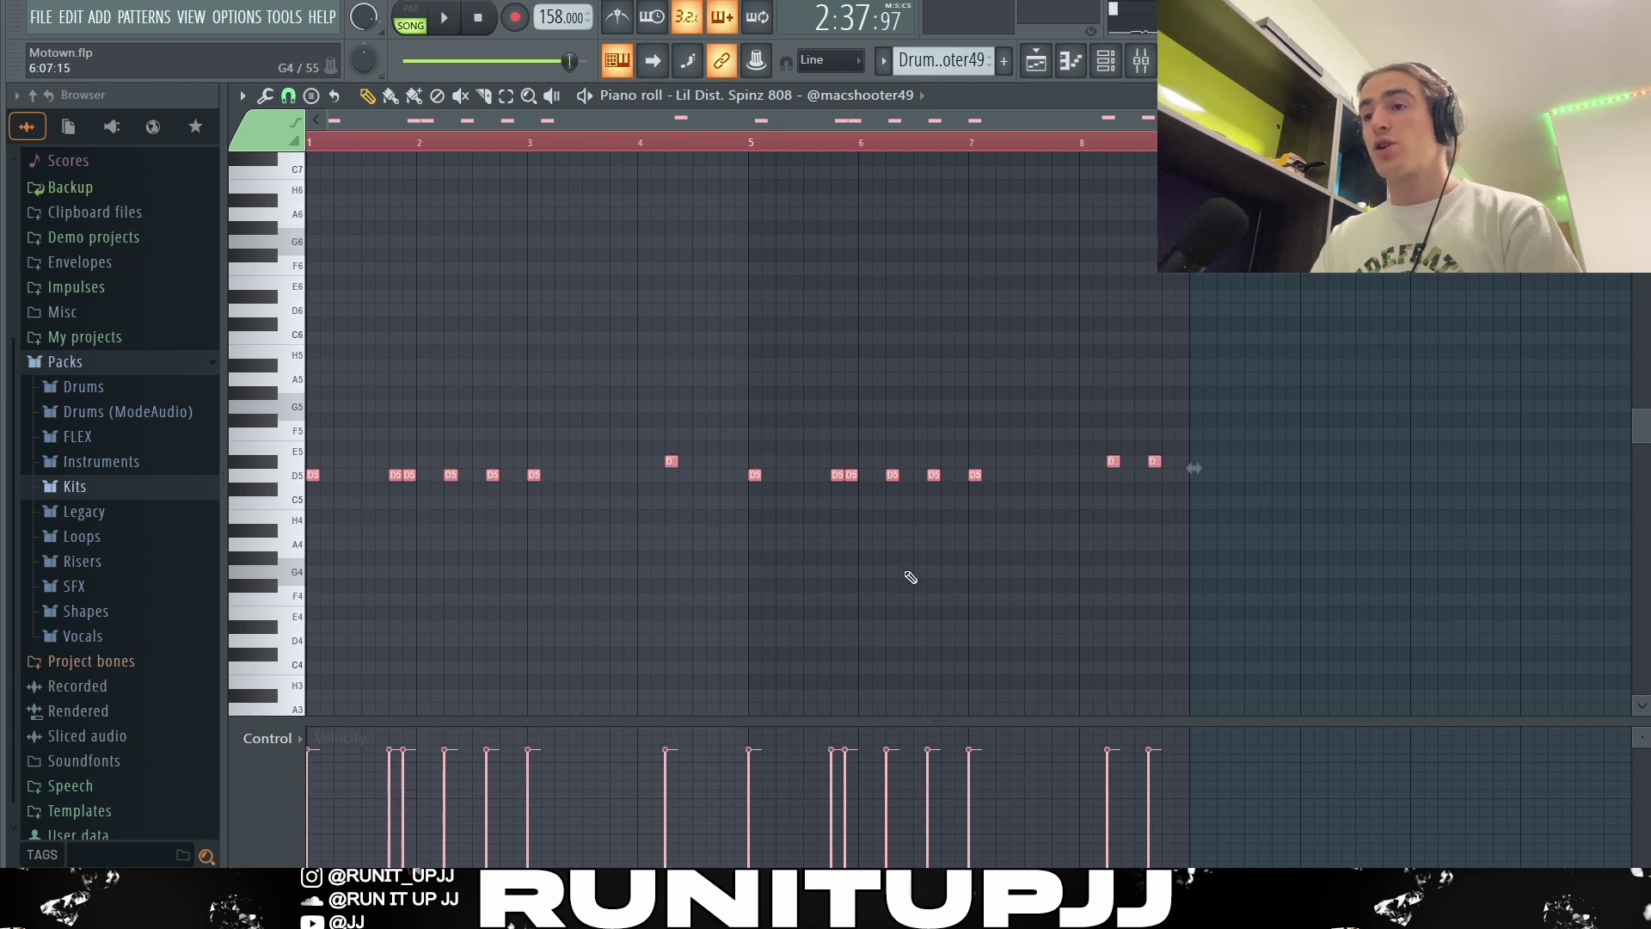
{"action": "scroll", "coordinate": [903, 571], "scroll_direction": "up", "scroll_amount": 6}
{"action": "key", "text": "ctrl+d"}
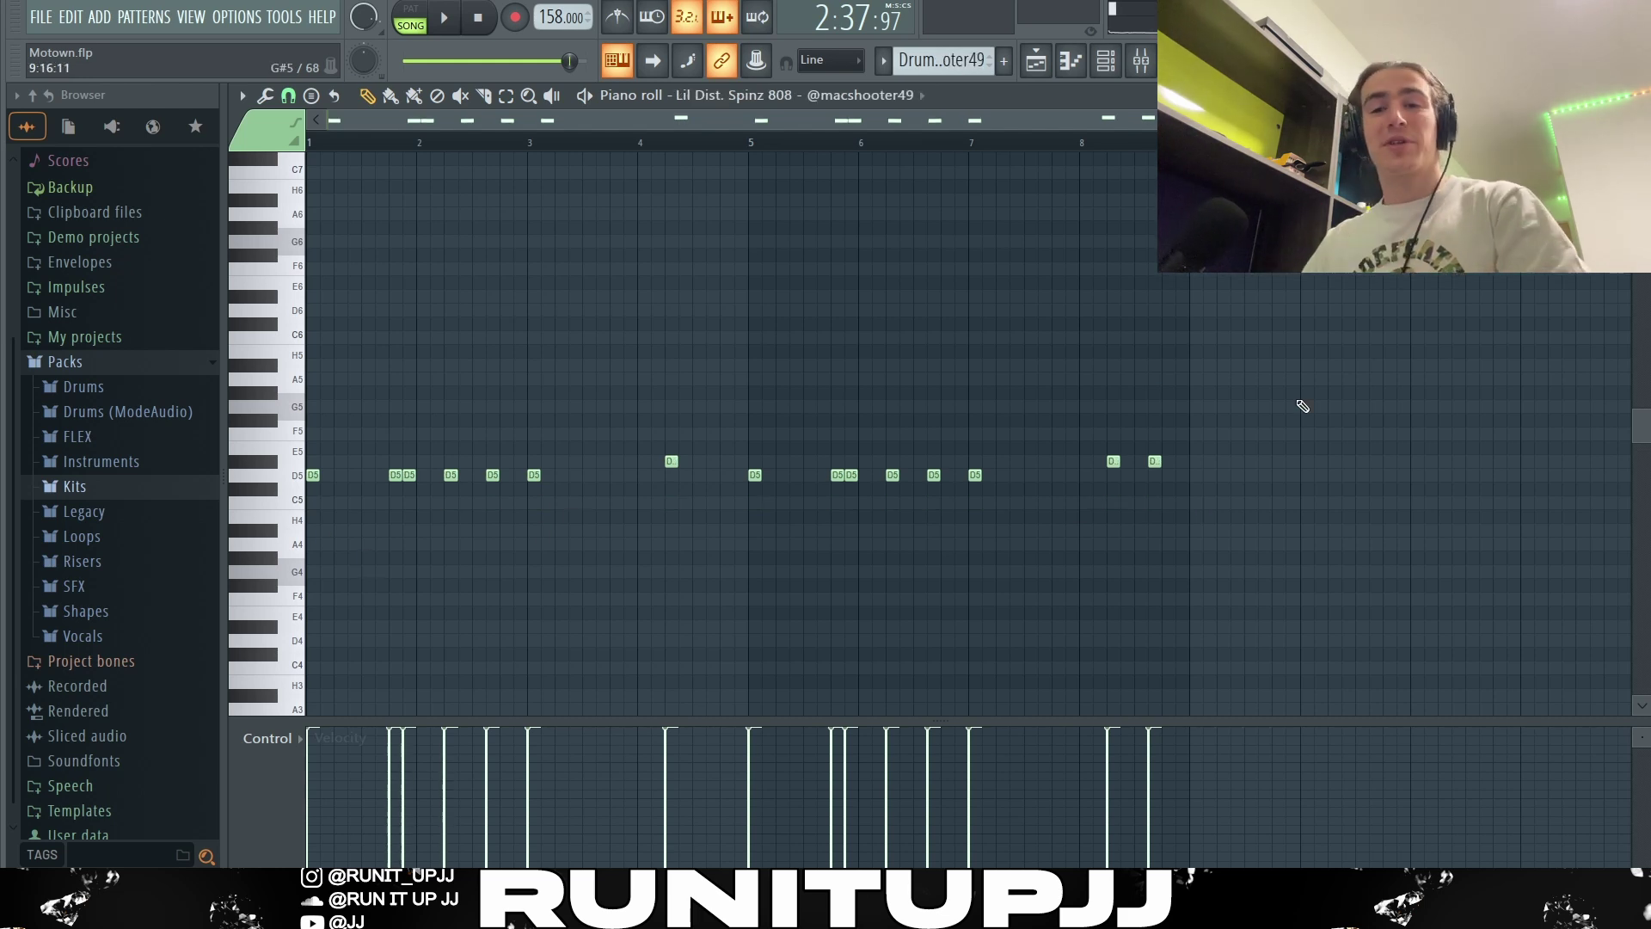
Examine the percussion hits in the first four bars of the Perc _ PLug and Perc _ Vbz patterns
{"action": "key", "text": "space"}
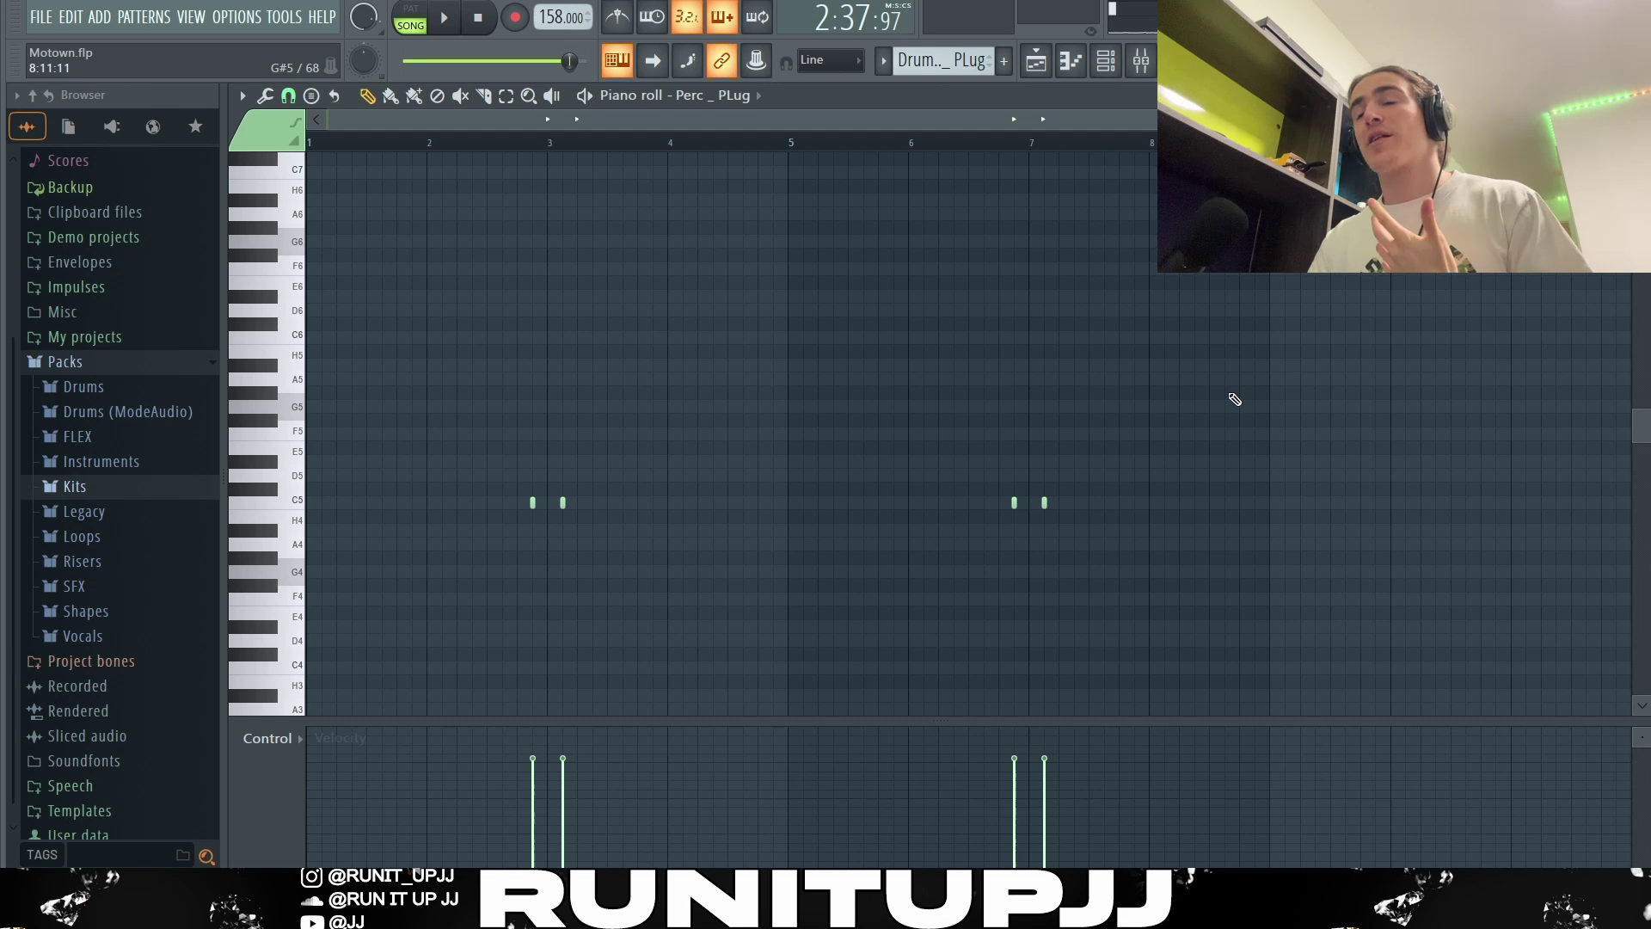
{"action": "left_click_drag", "start_coordinate": [796, 142], "coordinate": [327, 145]}
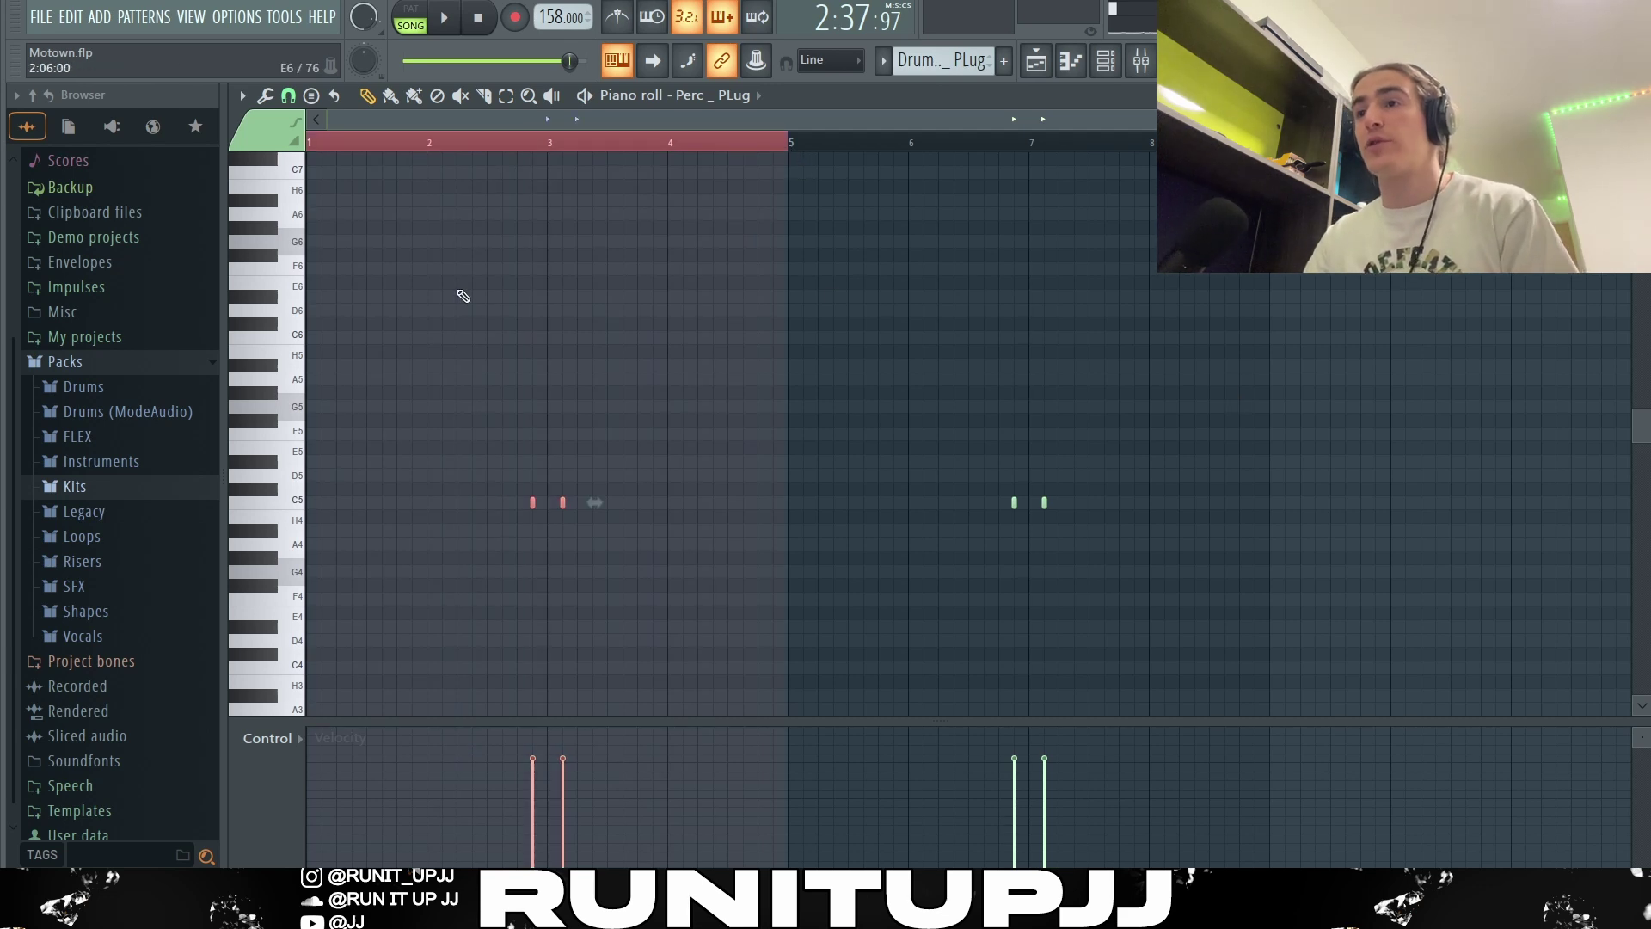
{"action": "left_click", "coordinate": [562, 505]}
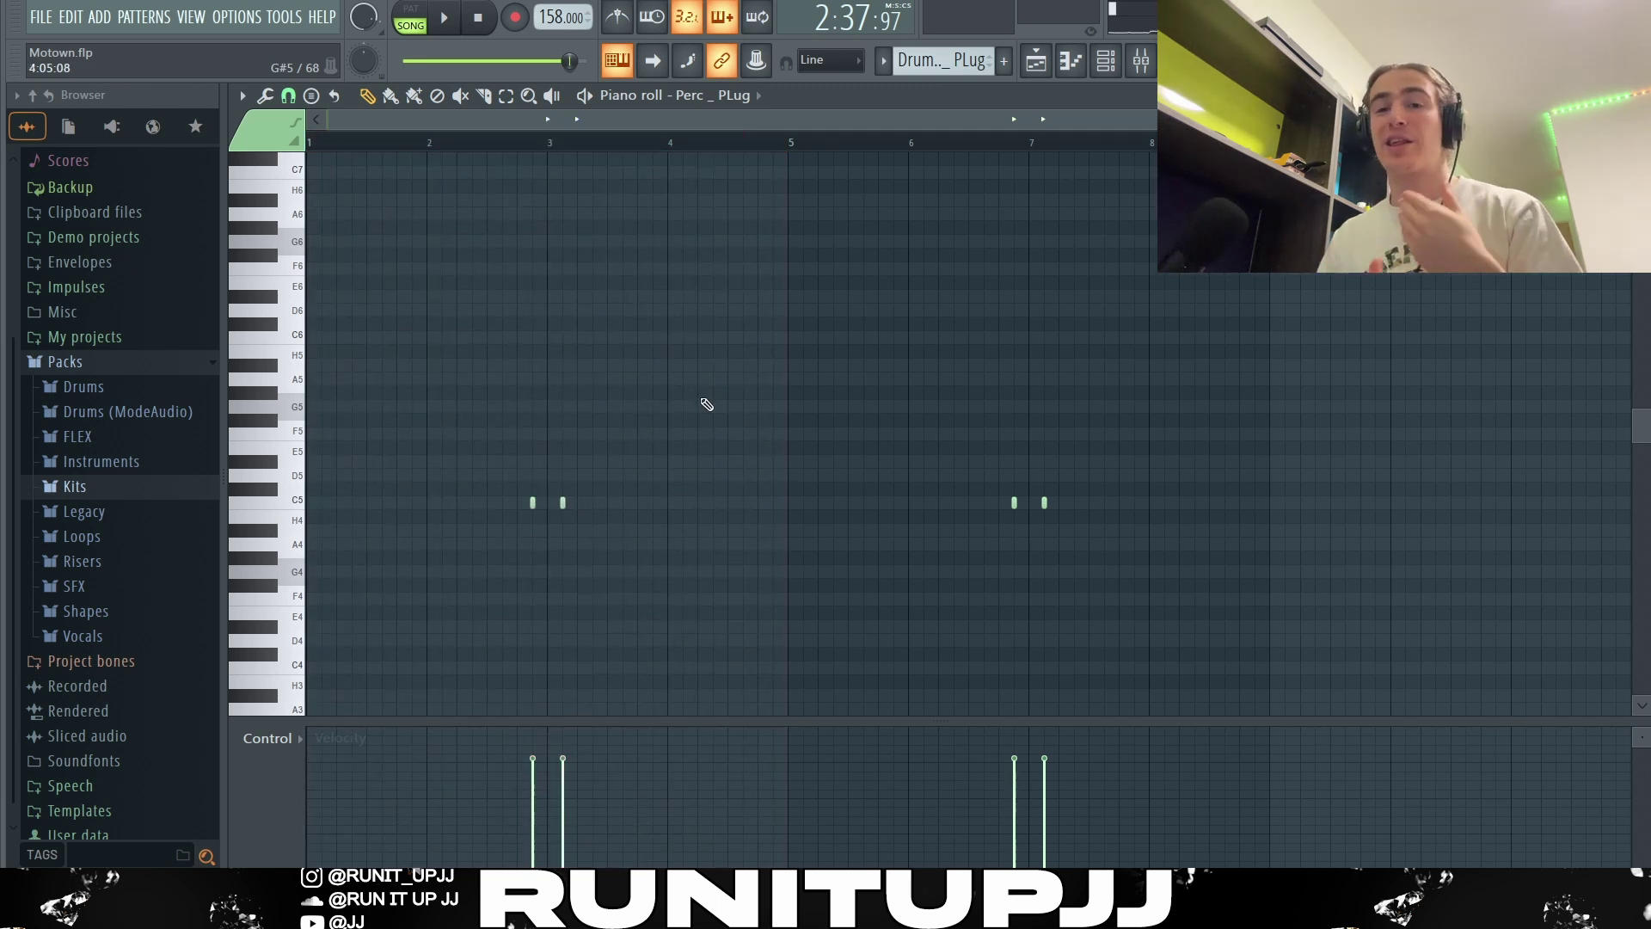
{"action": "key", "text": "Down"}
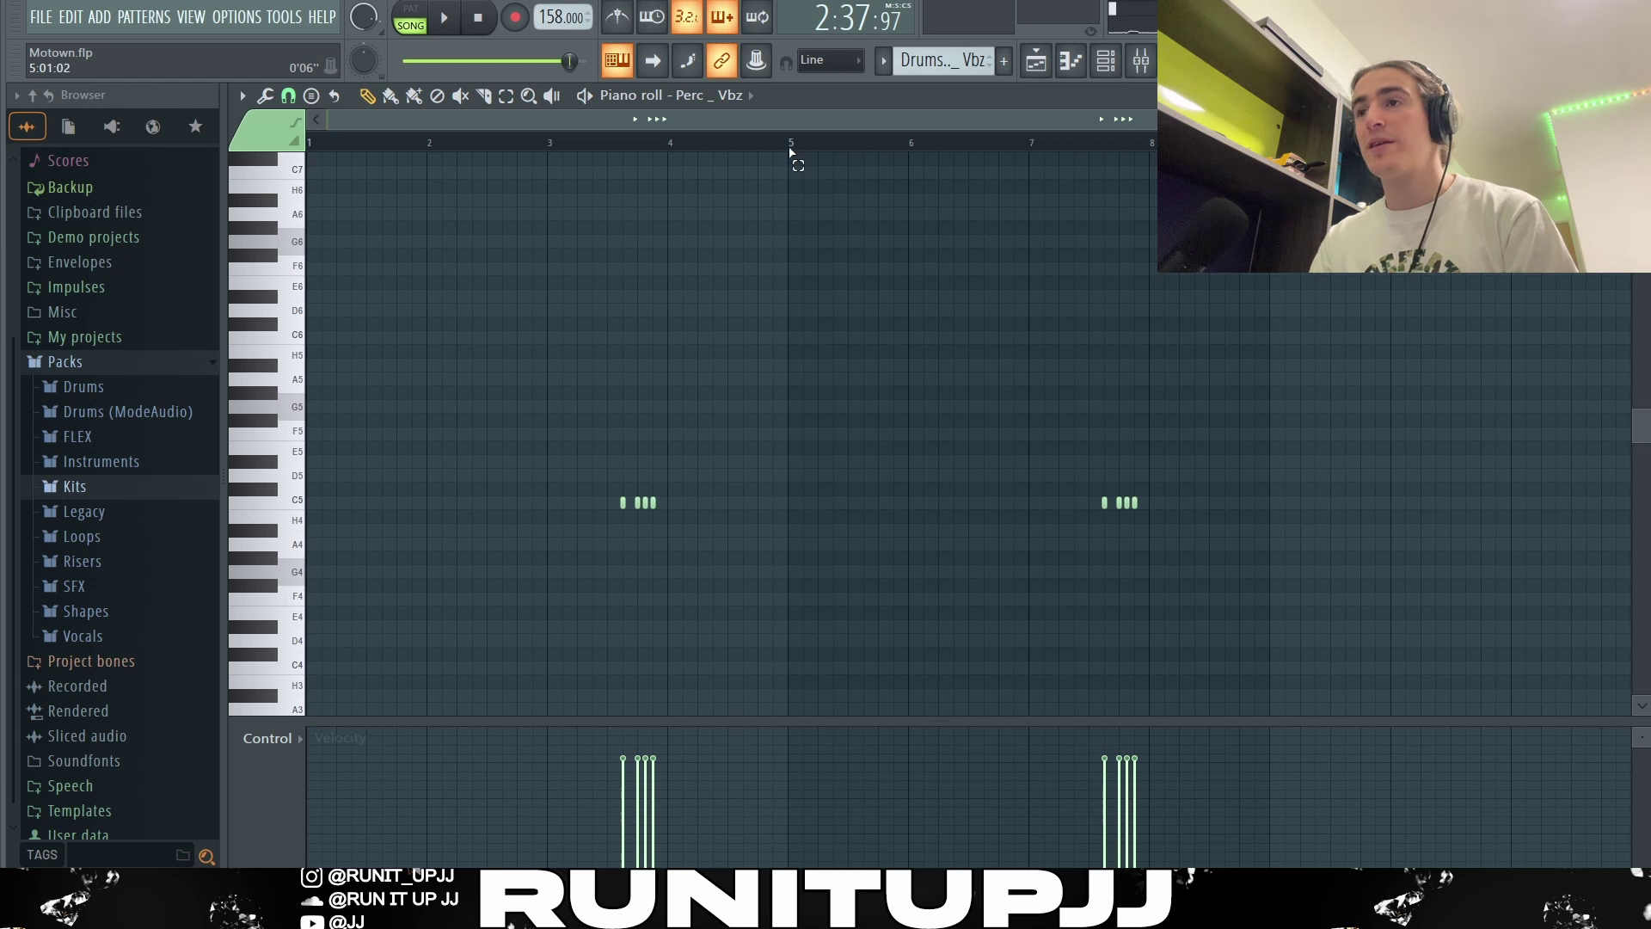
{"action": "left_click_drag", "start_coordinate": [790, 144], "coordinate": [308, 144]}
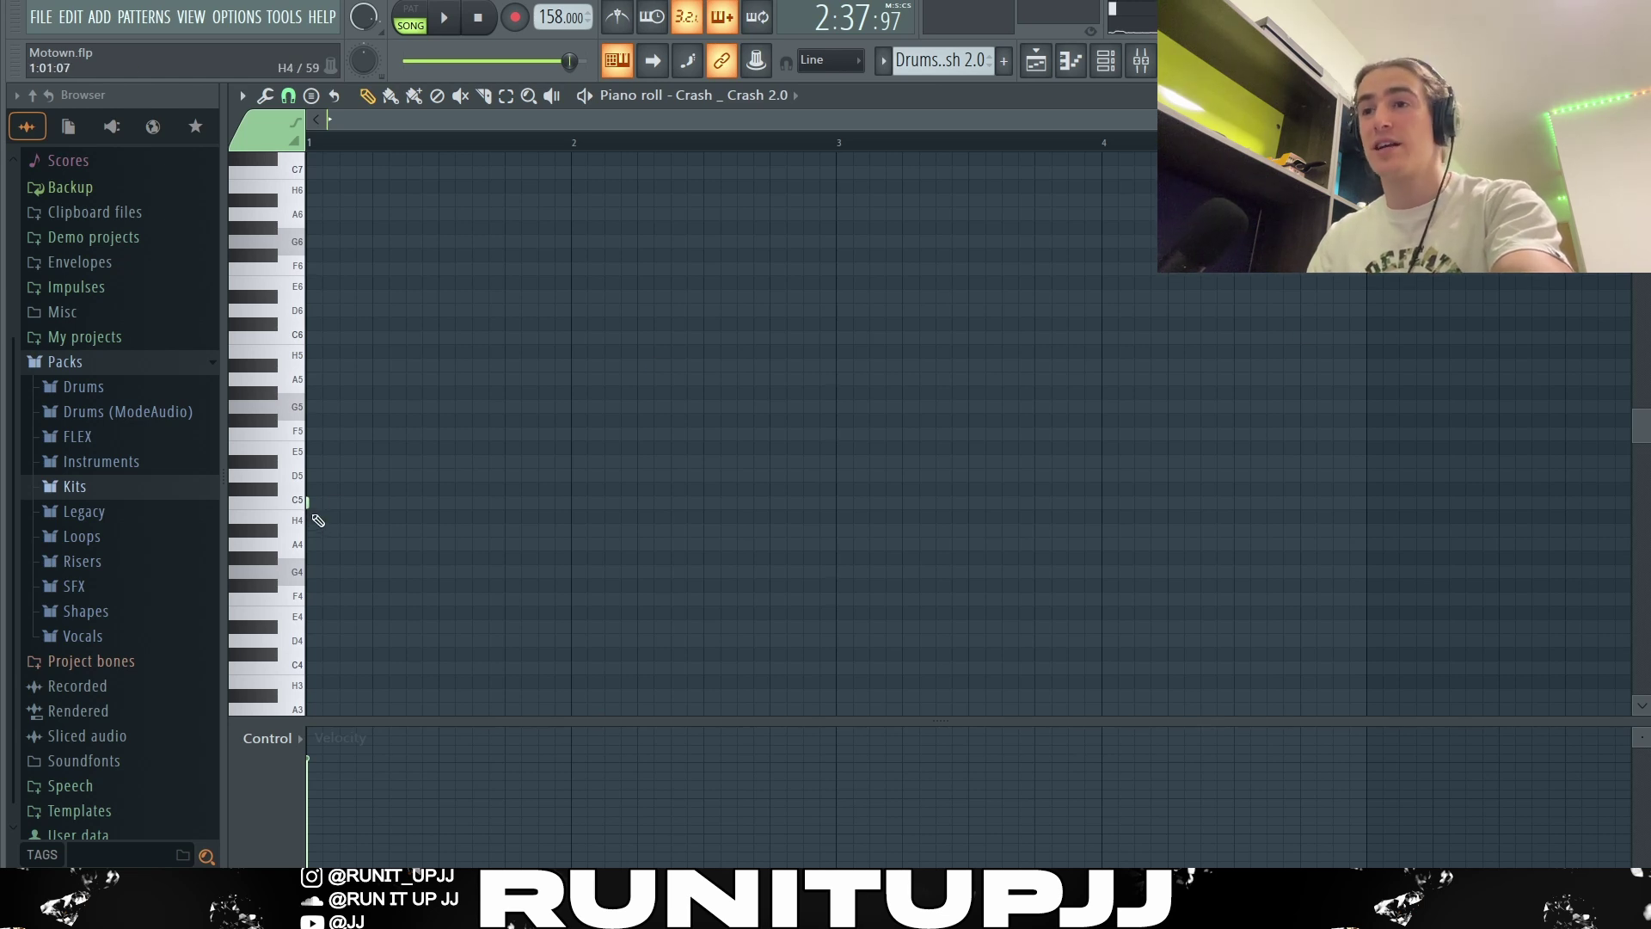
Examine the Crash 2.0 pattern's opening note and the first four bars of the Perc _ Cowbell pattern
{"action": "left_click", "coordinate": [301, 499]}
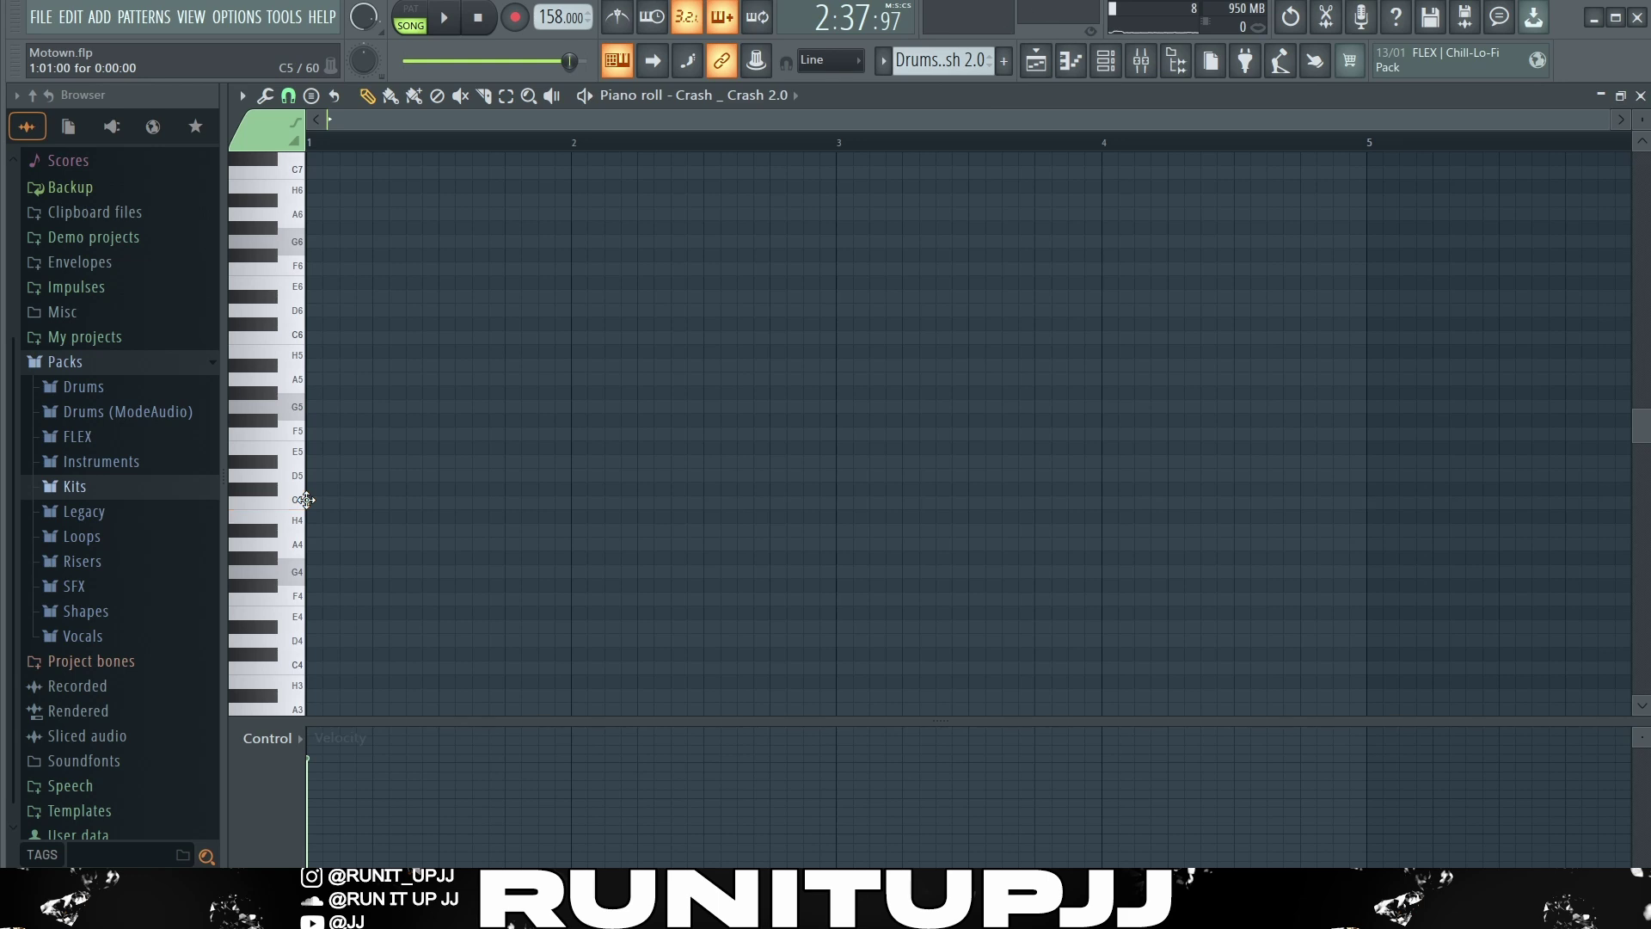
{"action": "left_click", "coordinate": [301, 500]}
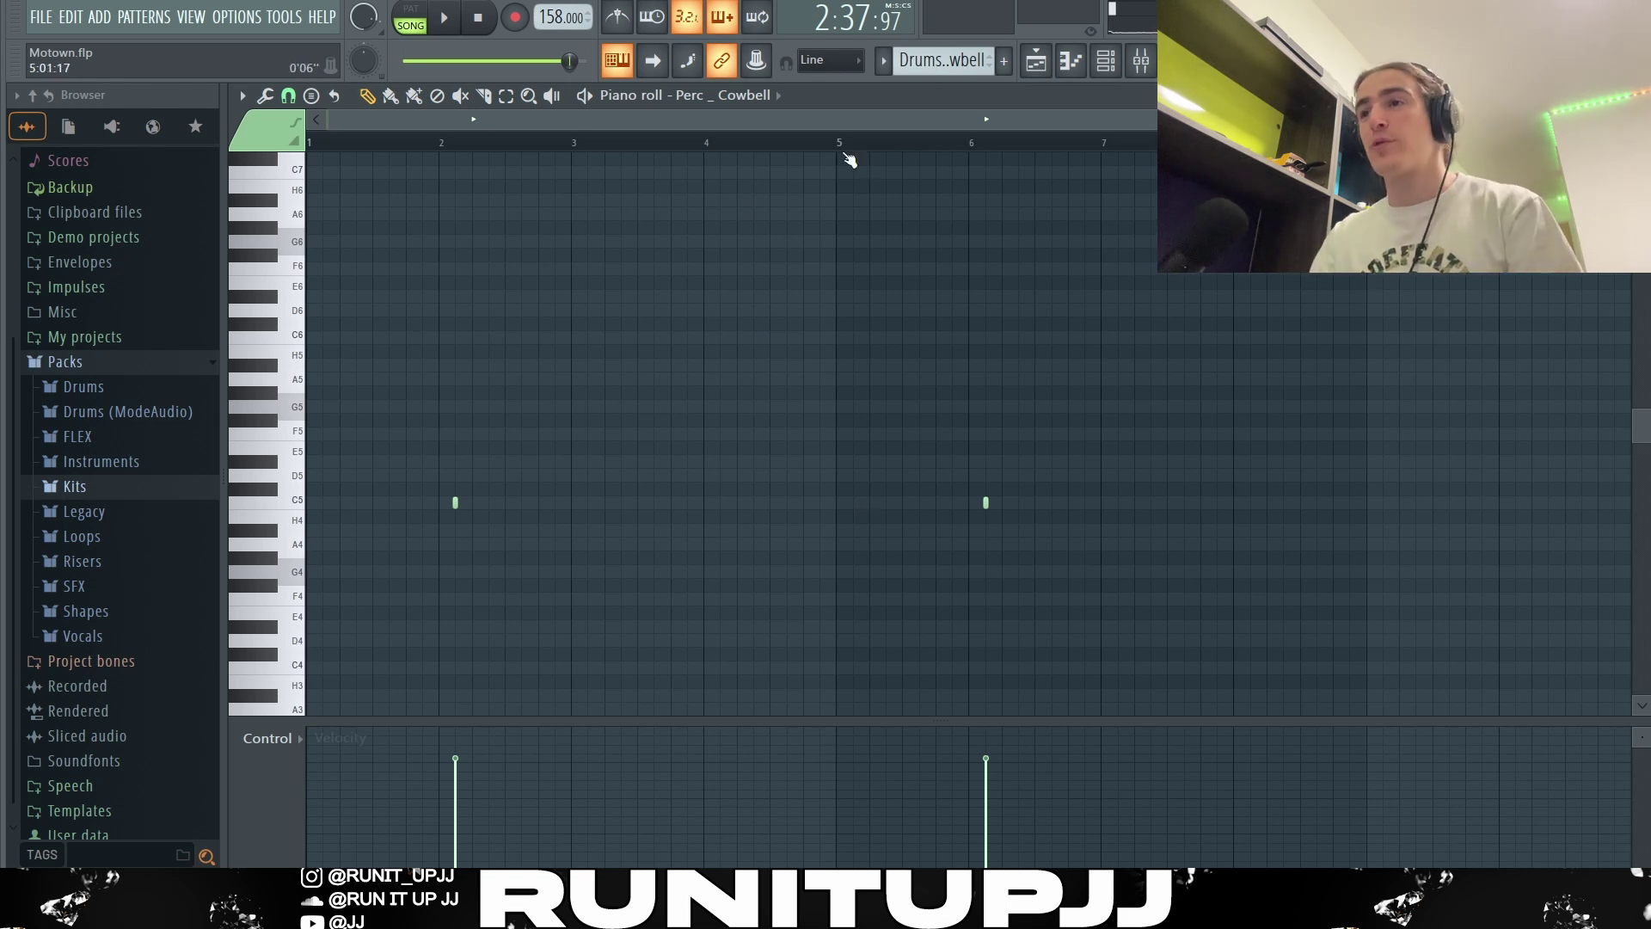
{"action": "left_click_drag", "start_coordinate": [846, 148], "coordinate": [310, 146]}
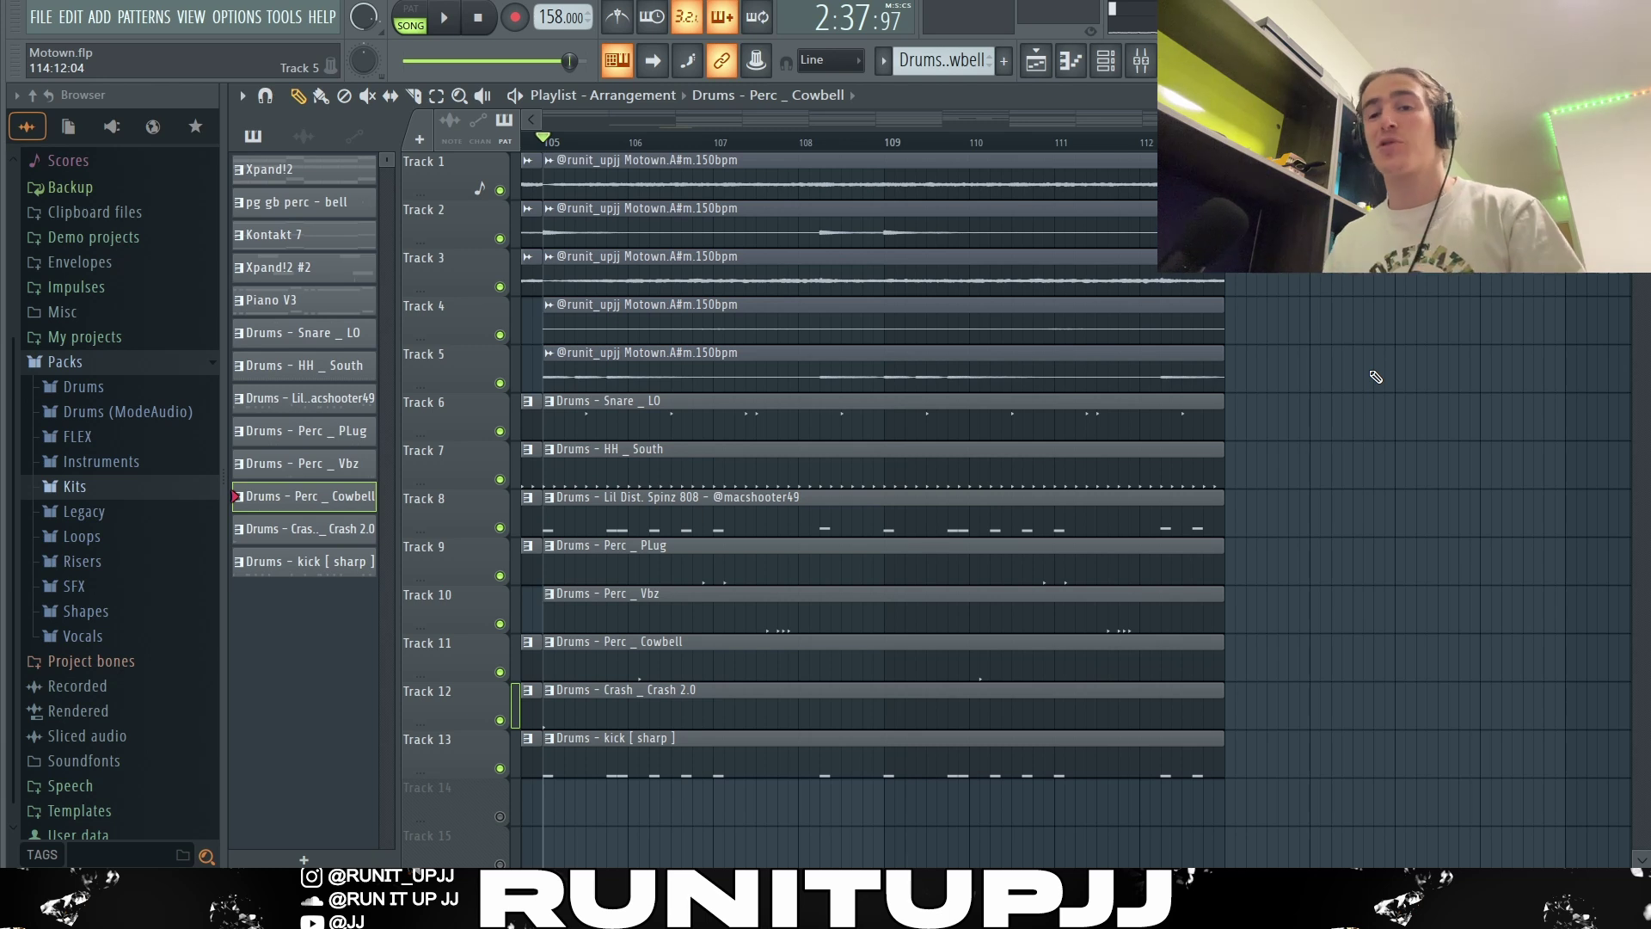
Play the full arrangement from bar 105 with the melody and all drum tracks enabled, and stop playback
{"action": "key", "text": "space"}
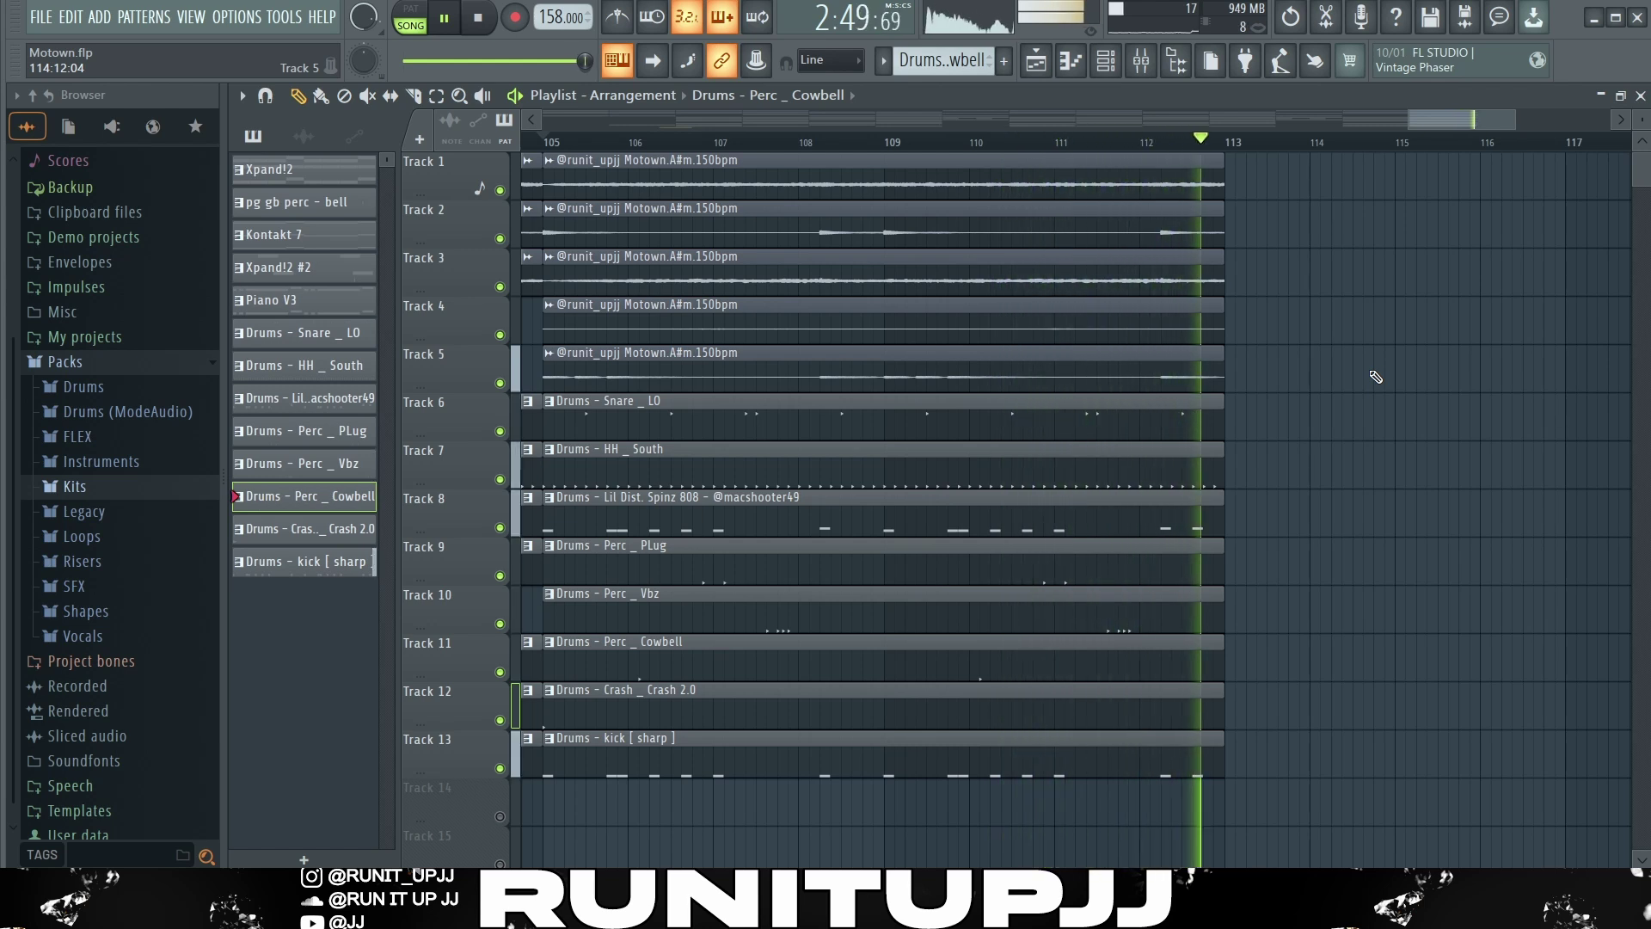
{"action": "key", "text": "space"}
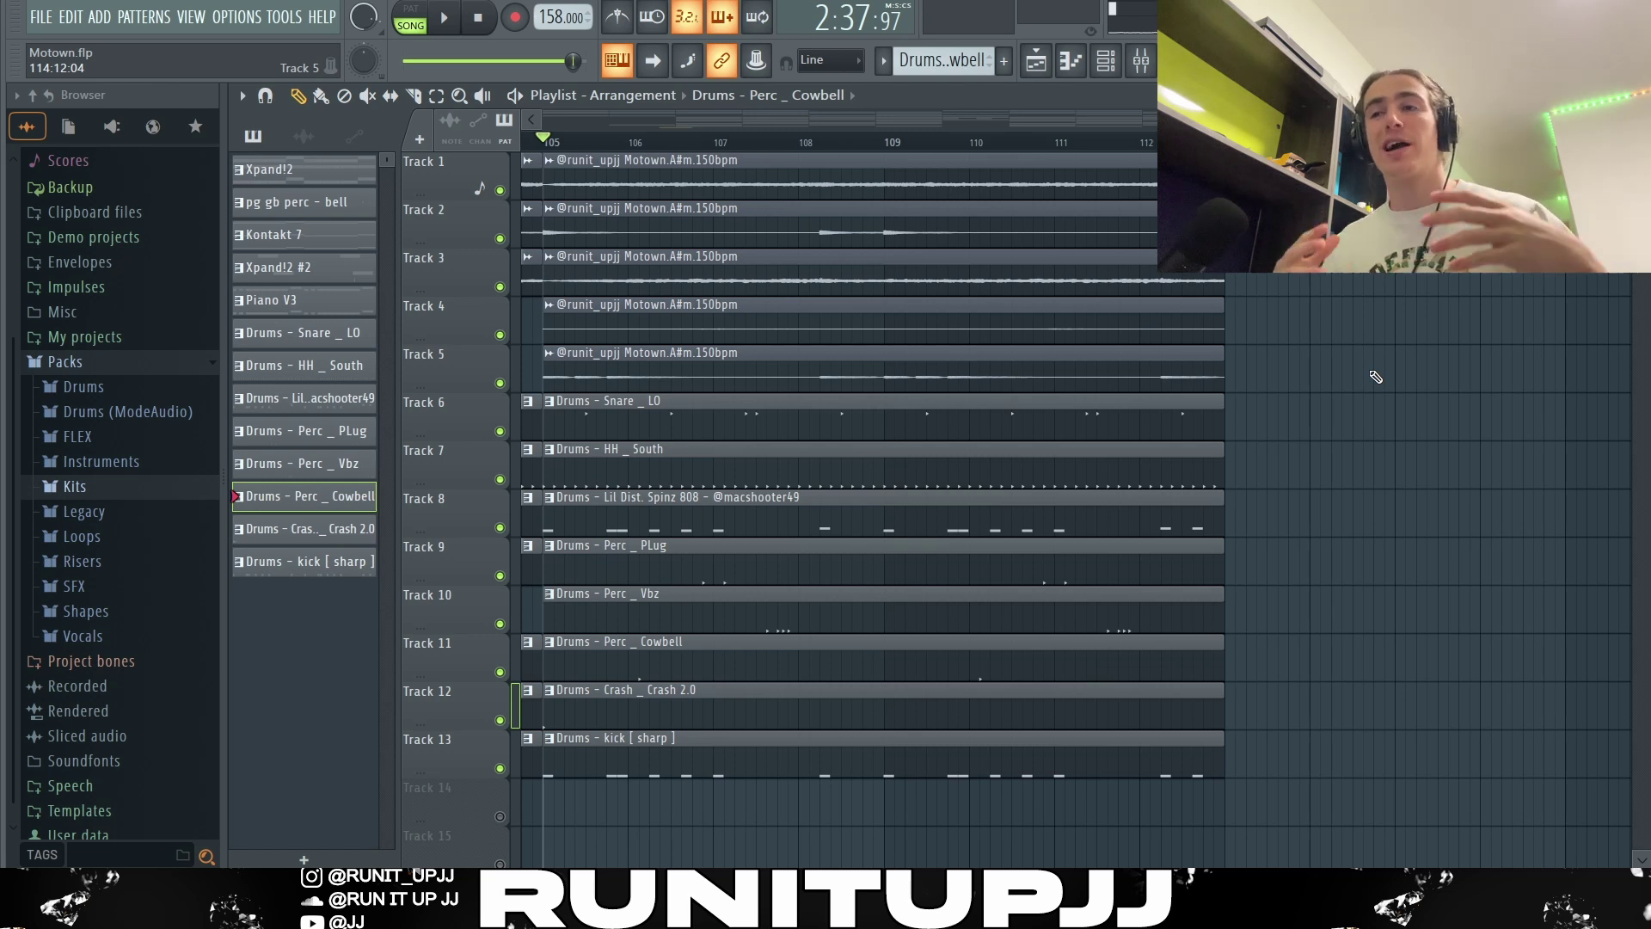
Show the whole arrangement and select the intro clips in bars 1 to 17, narrowing to bars 1–9 and bars 9–17 in turn
{"action": "scroll", "coordinate": [1569, 722], "scroll_direction": "down", "scroll_amount": 5}
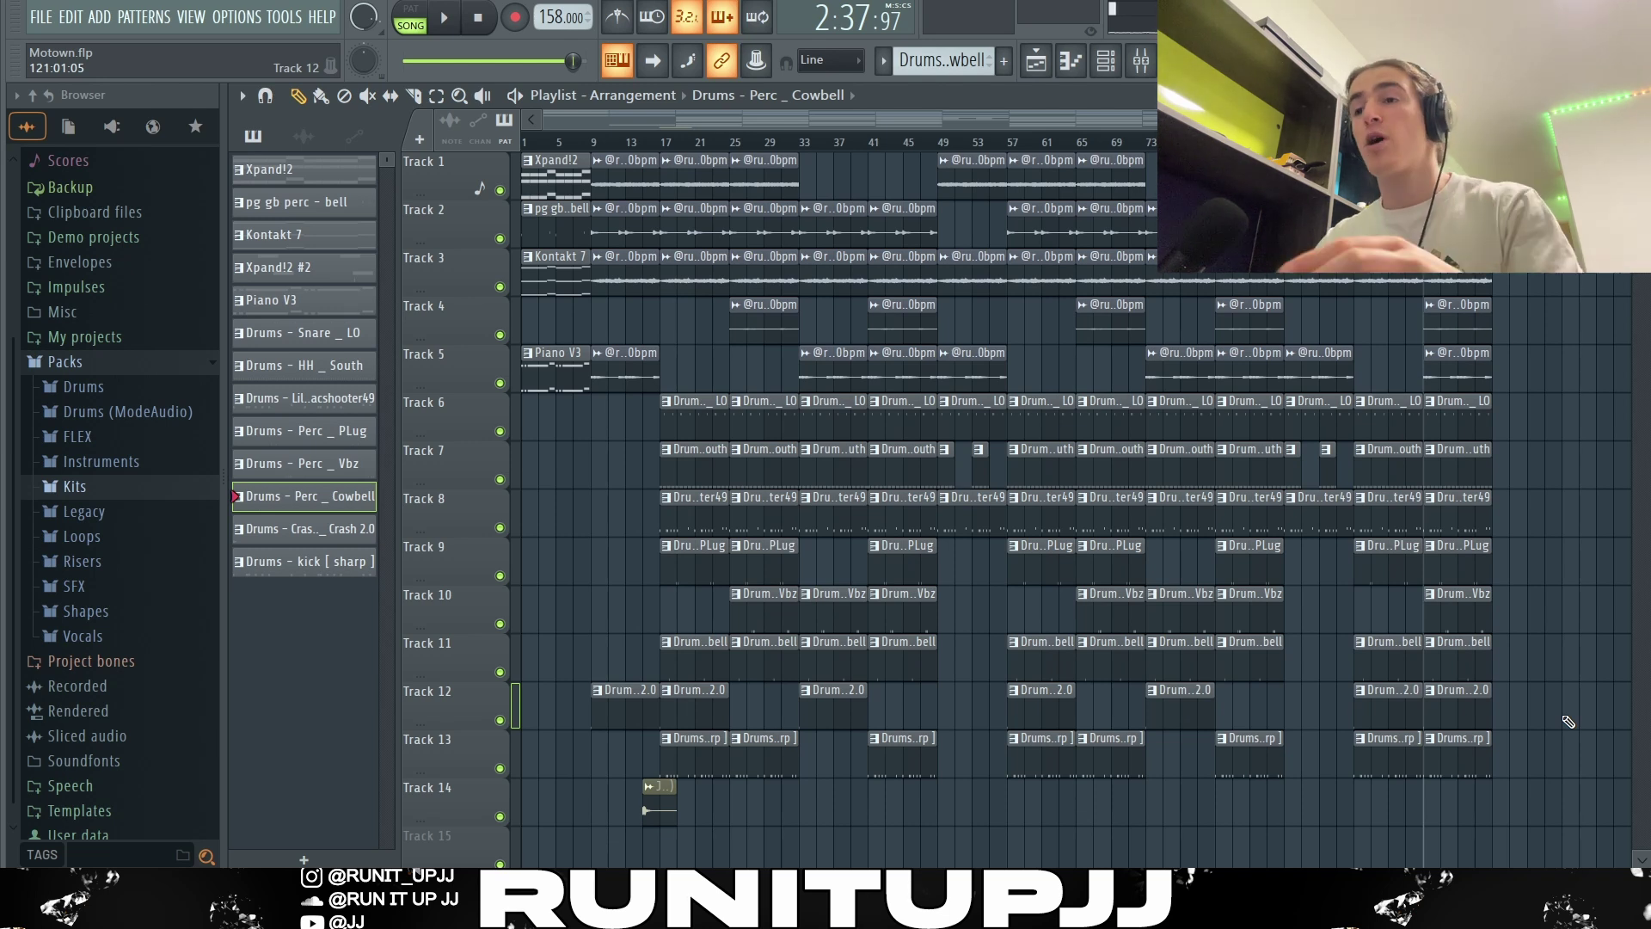
{"action": "left_click_drag", "start_coordinate": [658, 757], "coordinate": [522, 155]}
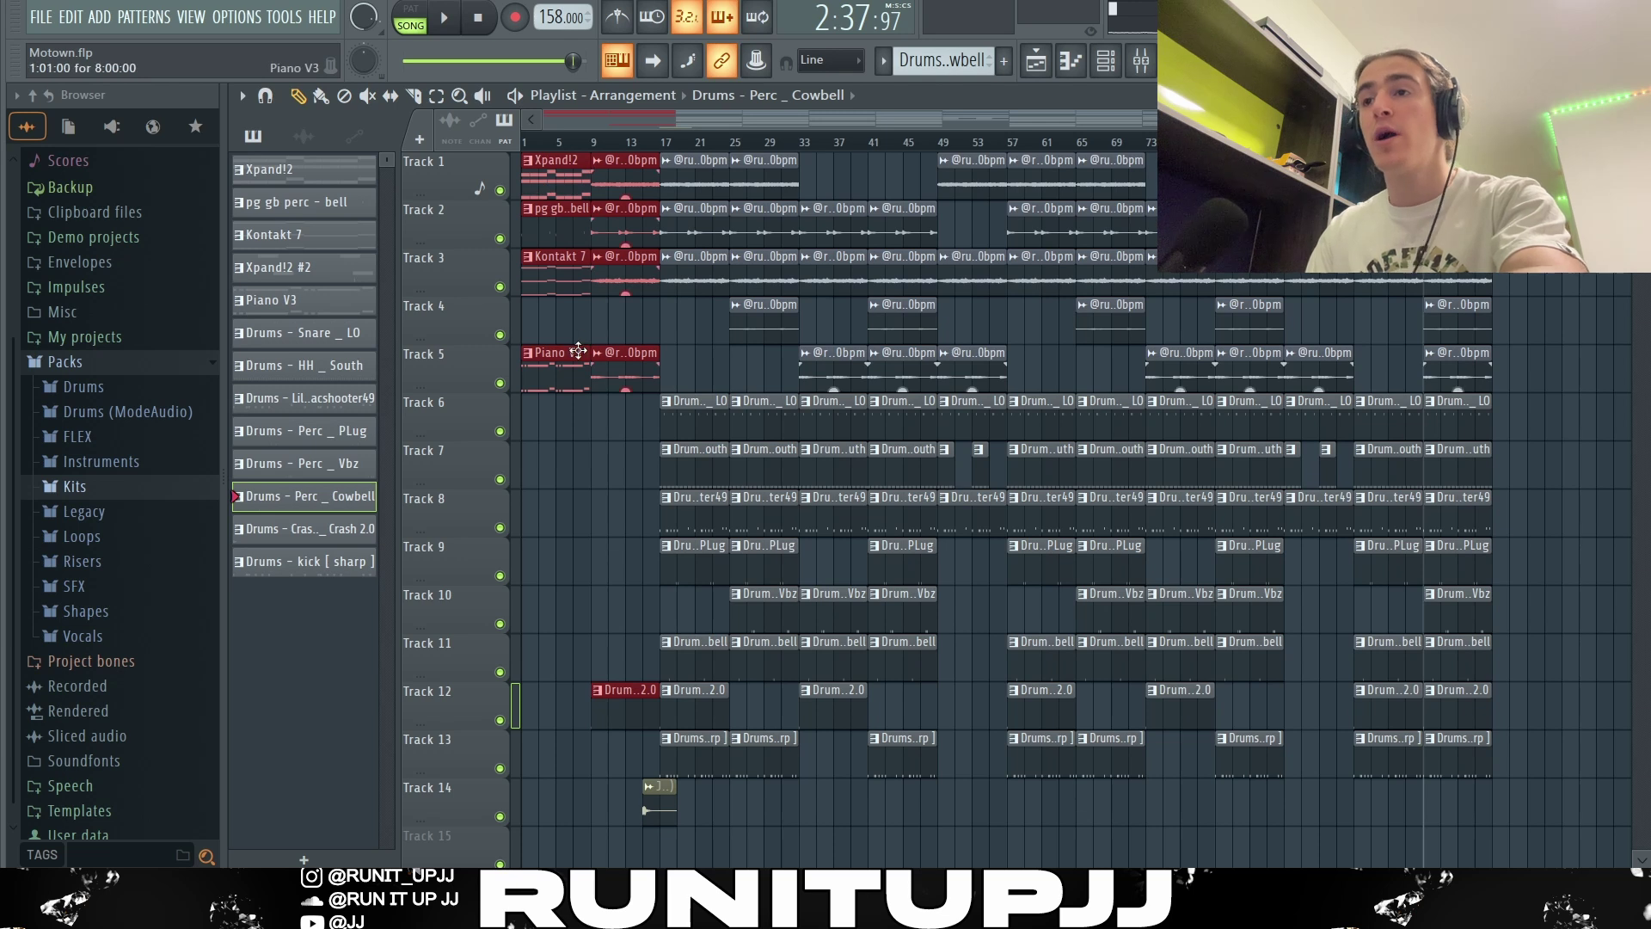
{"action": "left_click_drag", "start_coordinate": [590, 436], "coordinate": [553, 270]}
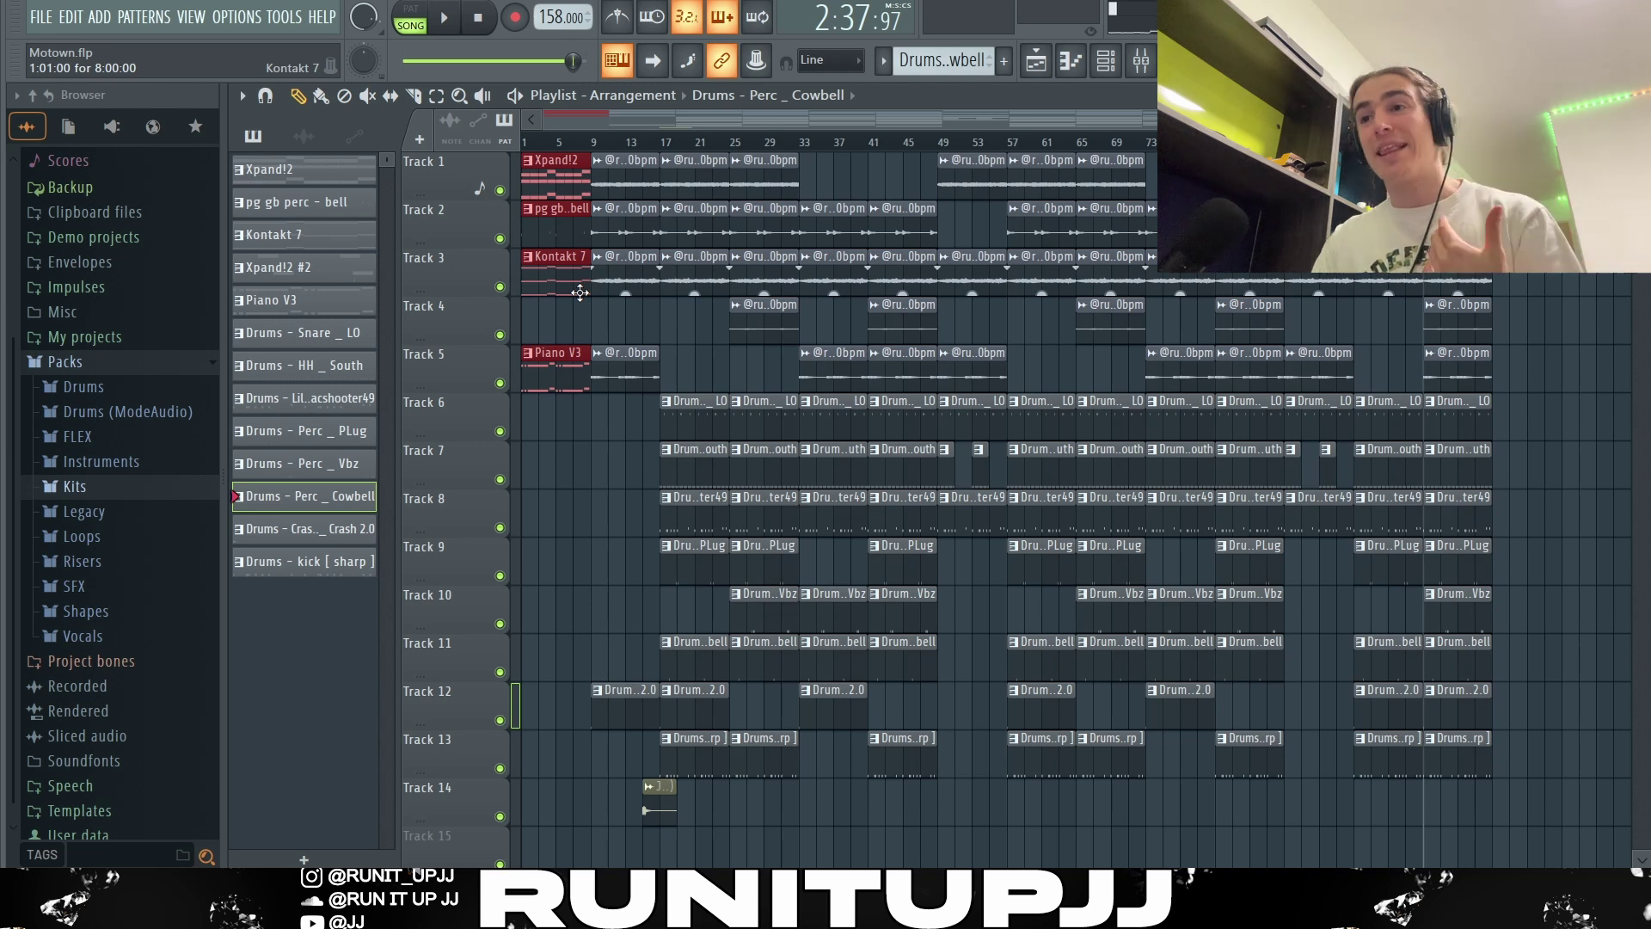
{"action": "key", "text": "ctrl+Right"}
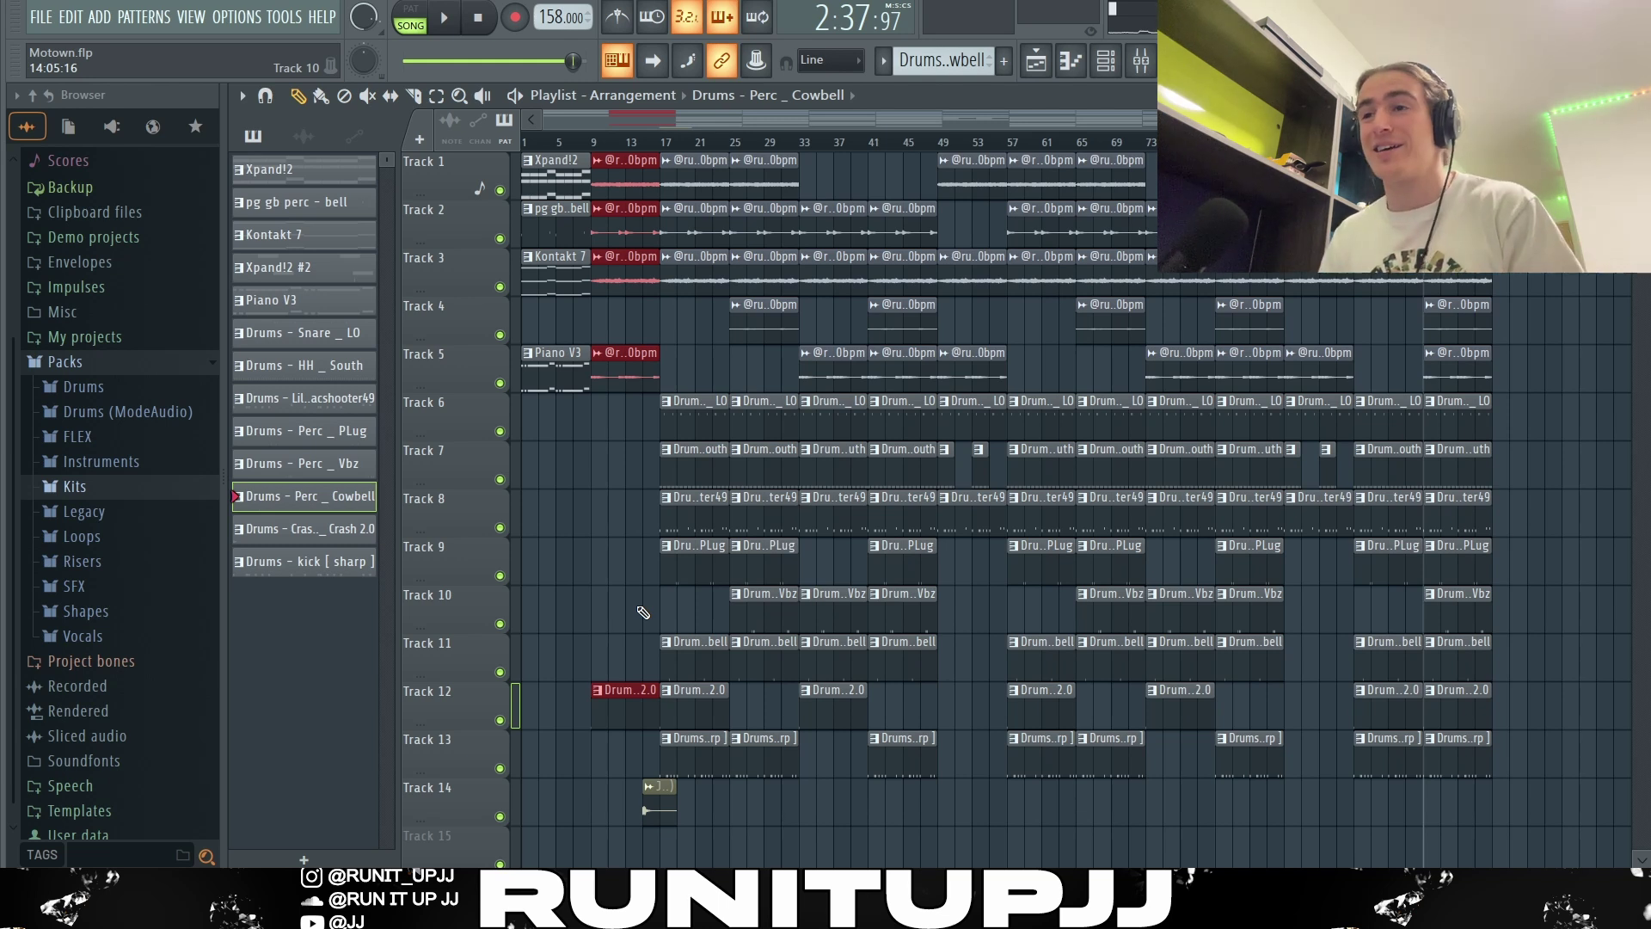
Select the clips in bars 17–33, bars 33–57 and bars 41–49 in turn to examine the first verse and hook layering, and clear the selection
{"action": "left_click_drag", "start_coordinate": [666, 142], "coordinate": [805, 142]}
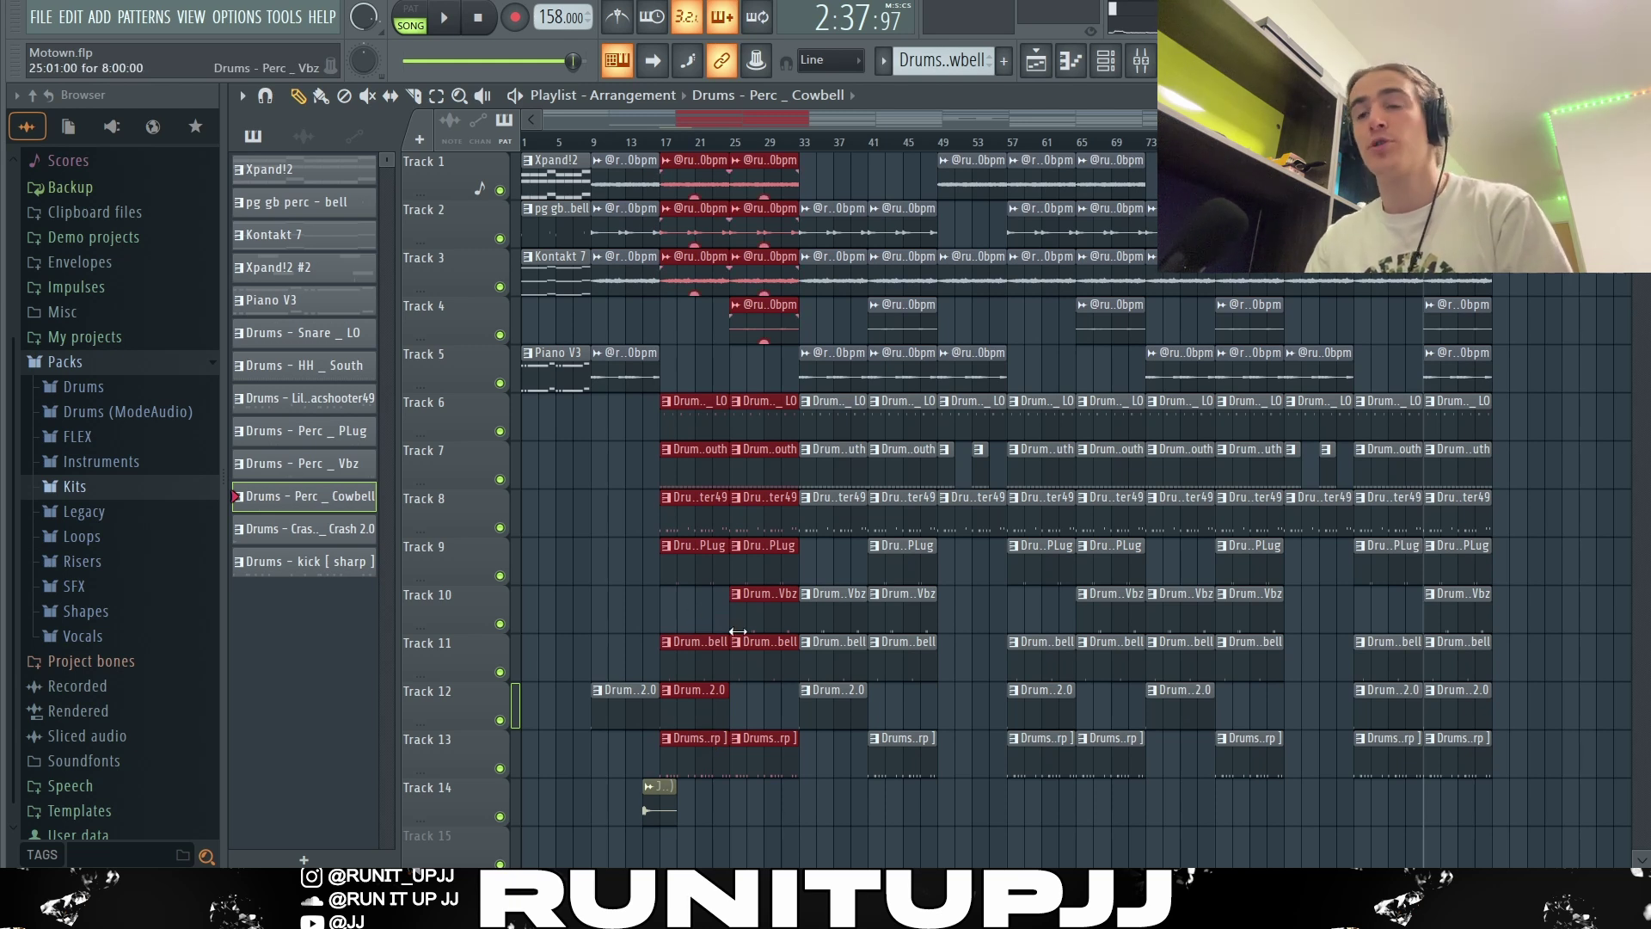
{"action": "key", "text": "ctrl+z"}
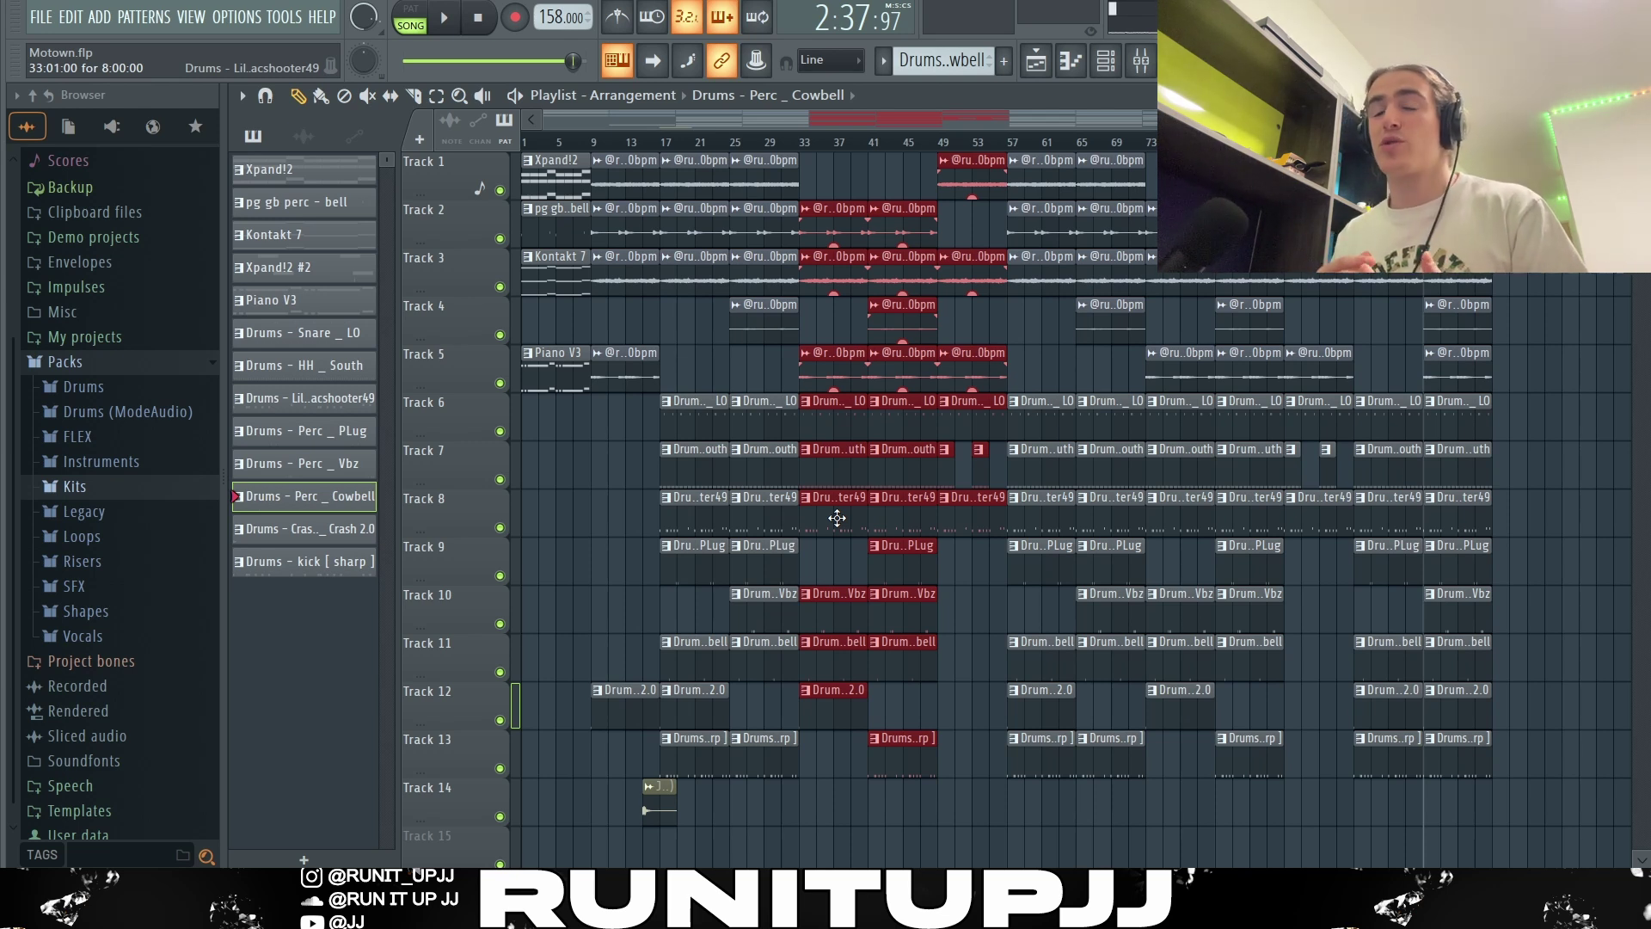
{"action": "left_click_drag", "start_coordinate": [869, 142], "coordinate": [920, 171]}
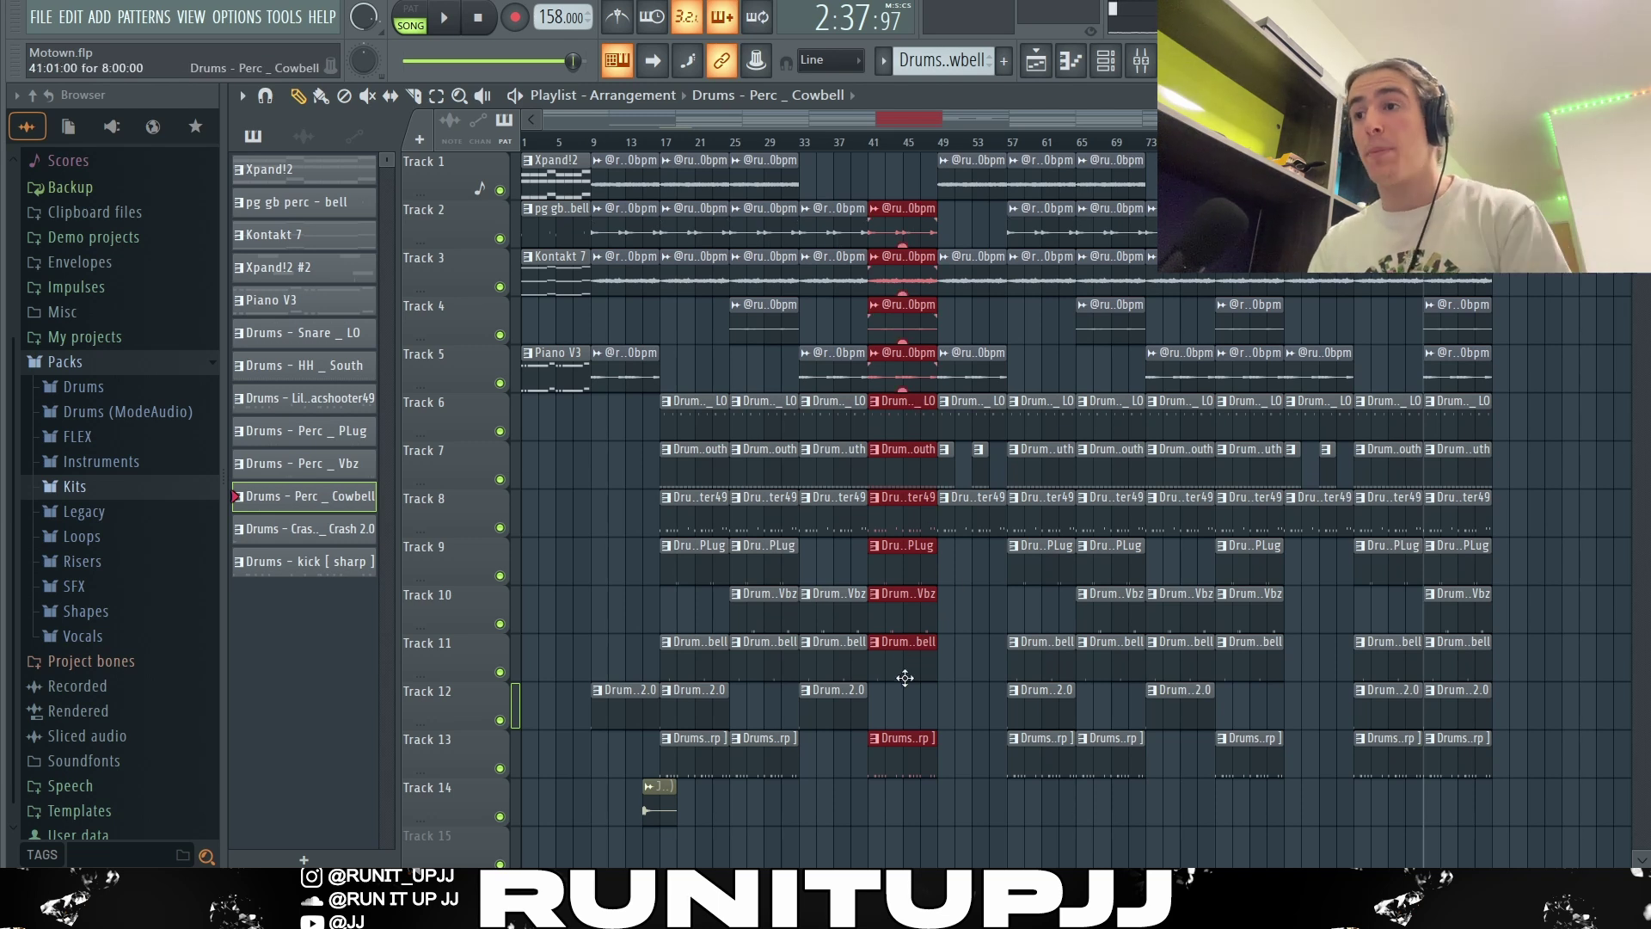
{"action": "key", "text": "ctrl+Right"}
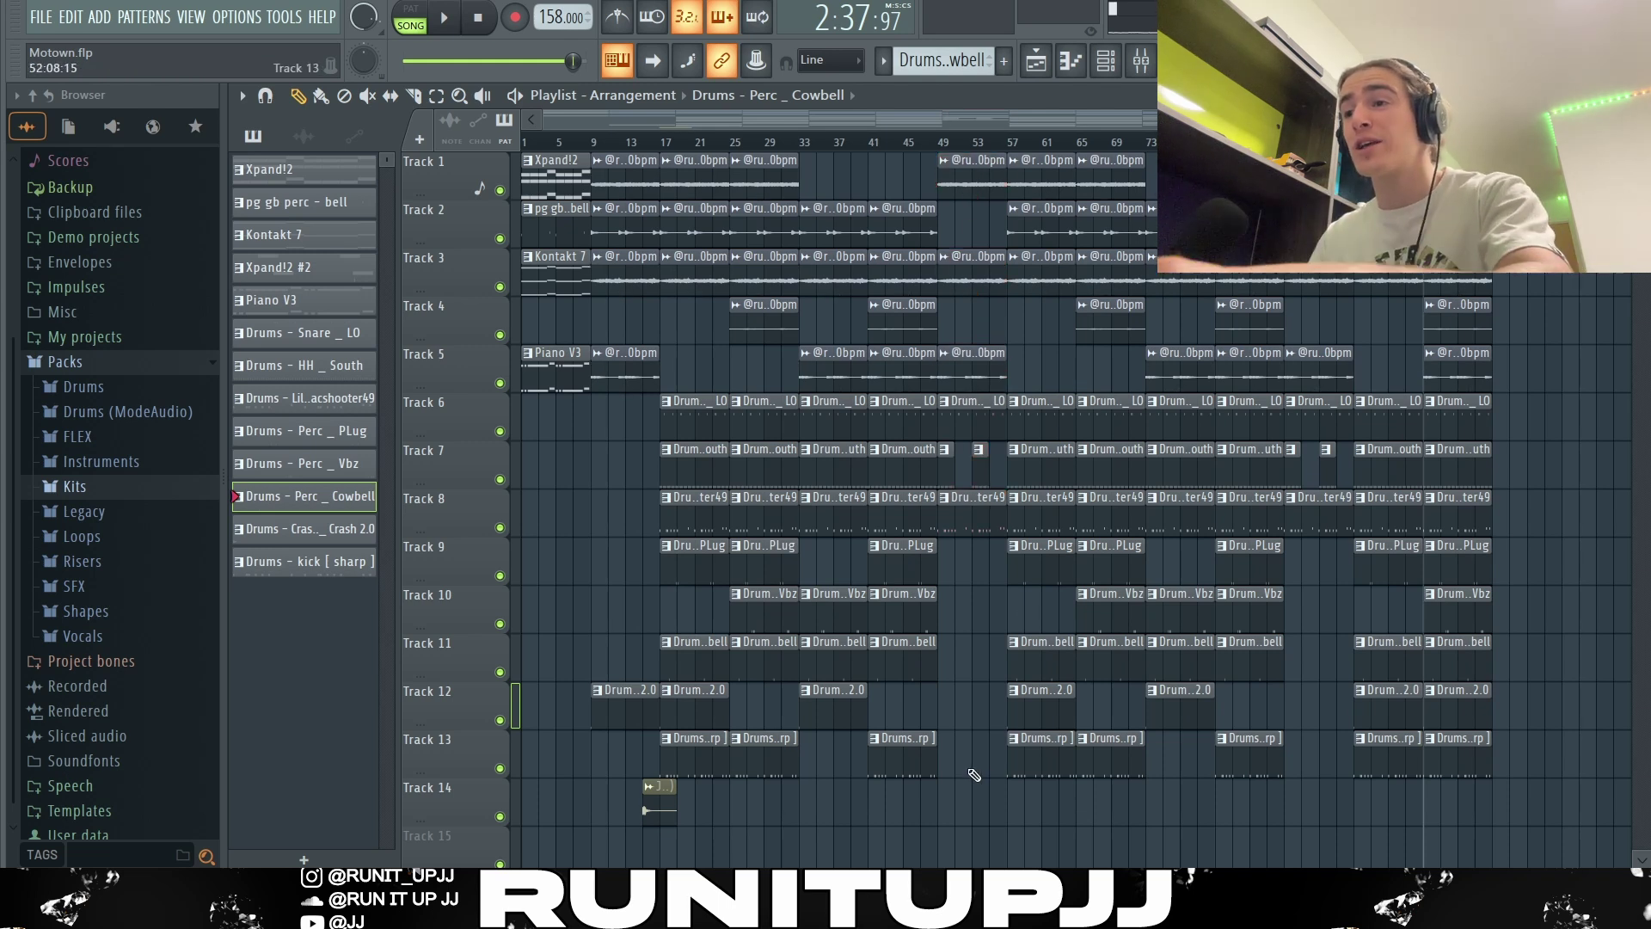
Select all clips from bar 9 to bar 57 and highlight the remaining sections in turn through the end of the arrangement
{"action": "left_click_drag", "start_coordinate": [992, 776], "coordinate": [647, 208]}
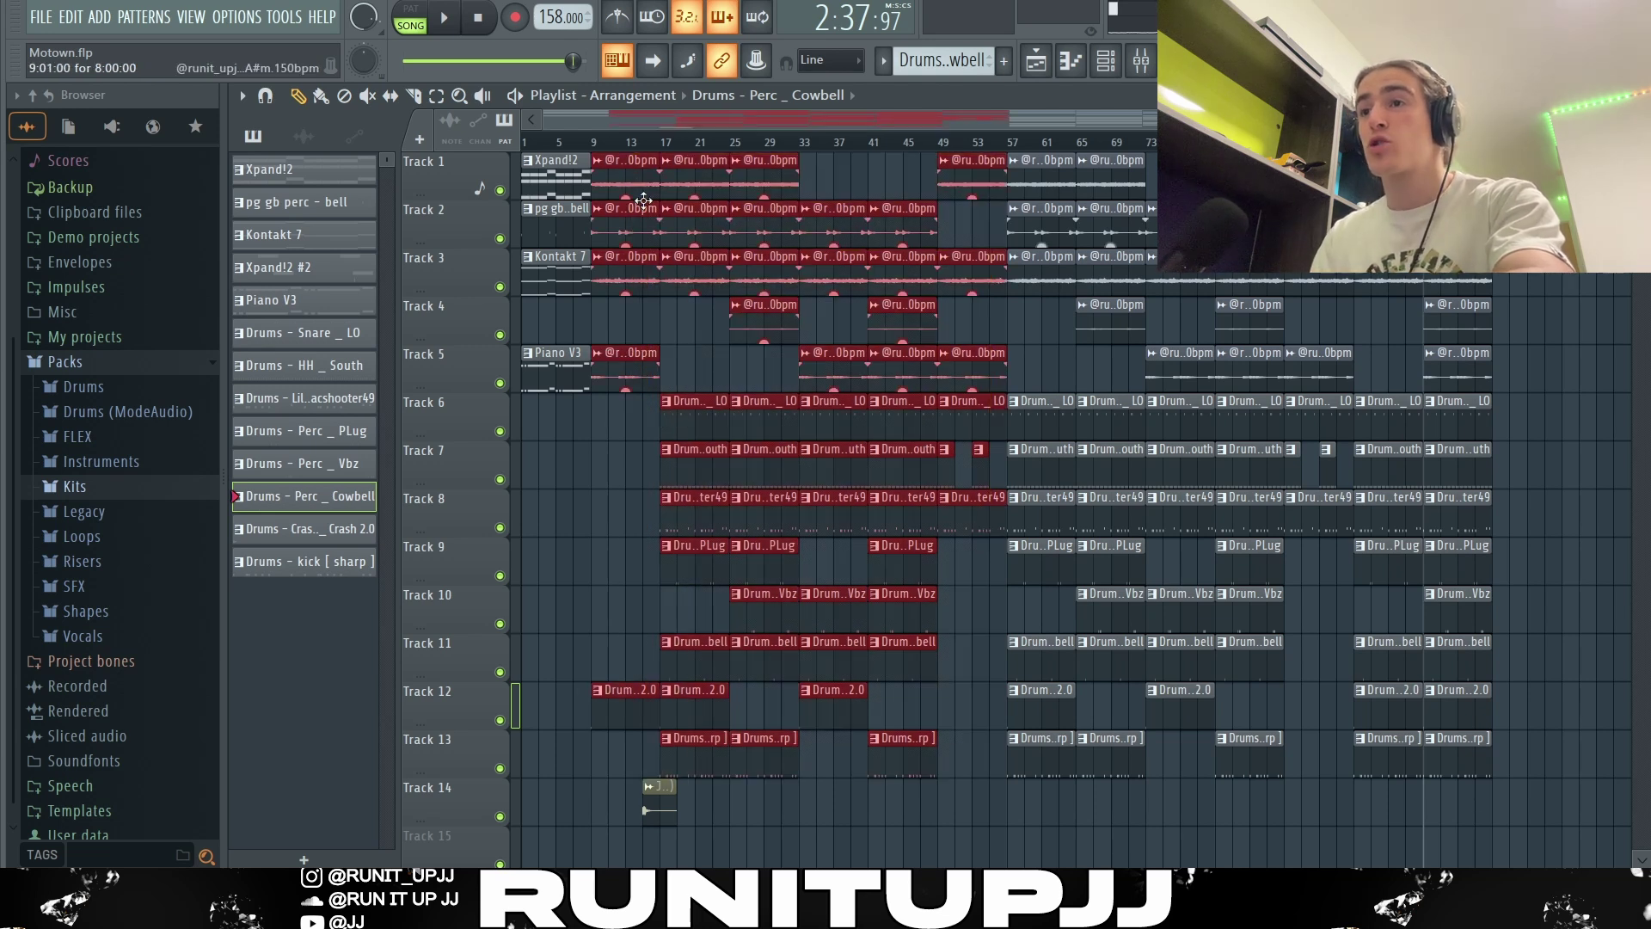
{"action": "left_click_drag", "start_coordinate": [780, 774], "coordinate": [921, 152]}
{"action": "left_click_drag", "start_coordinate": [840, 152], "coordinate": [999, 774]}
{"action": "left_click_drag", "start_coordinate": [1132, 798], "coordinate": [1038, 152]}
{"action": "left_click_drag", "start_coordinate": [1171, 275], "coordinate": [1346, 796]}
{"action": "left_click_drag", "start_coordinate": [1559, 795], "coordinate": [1354, 288]}
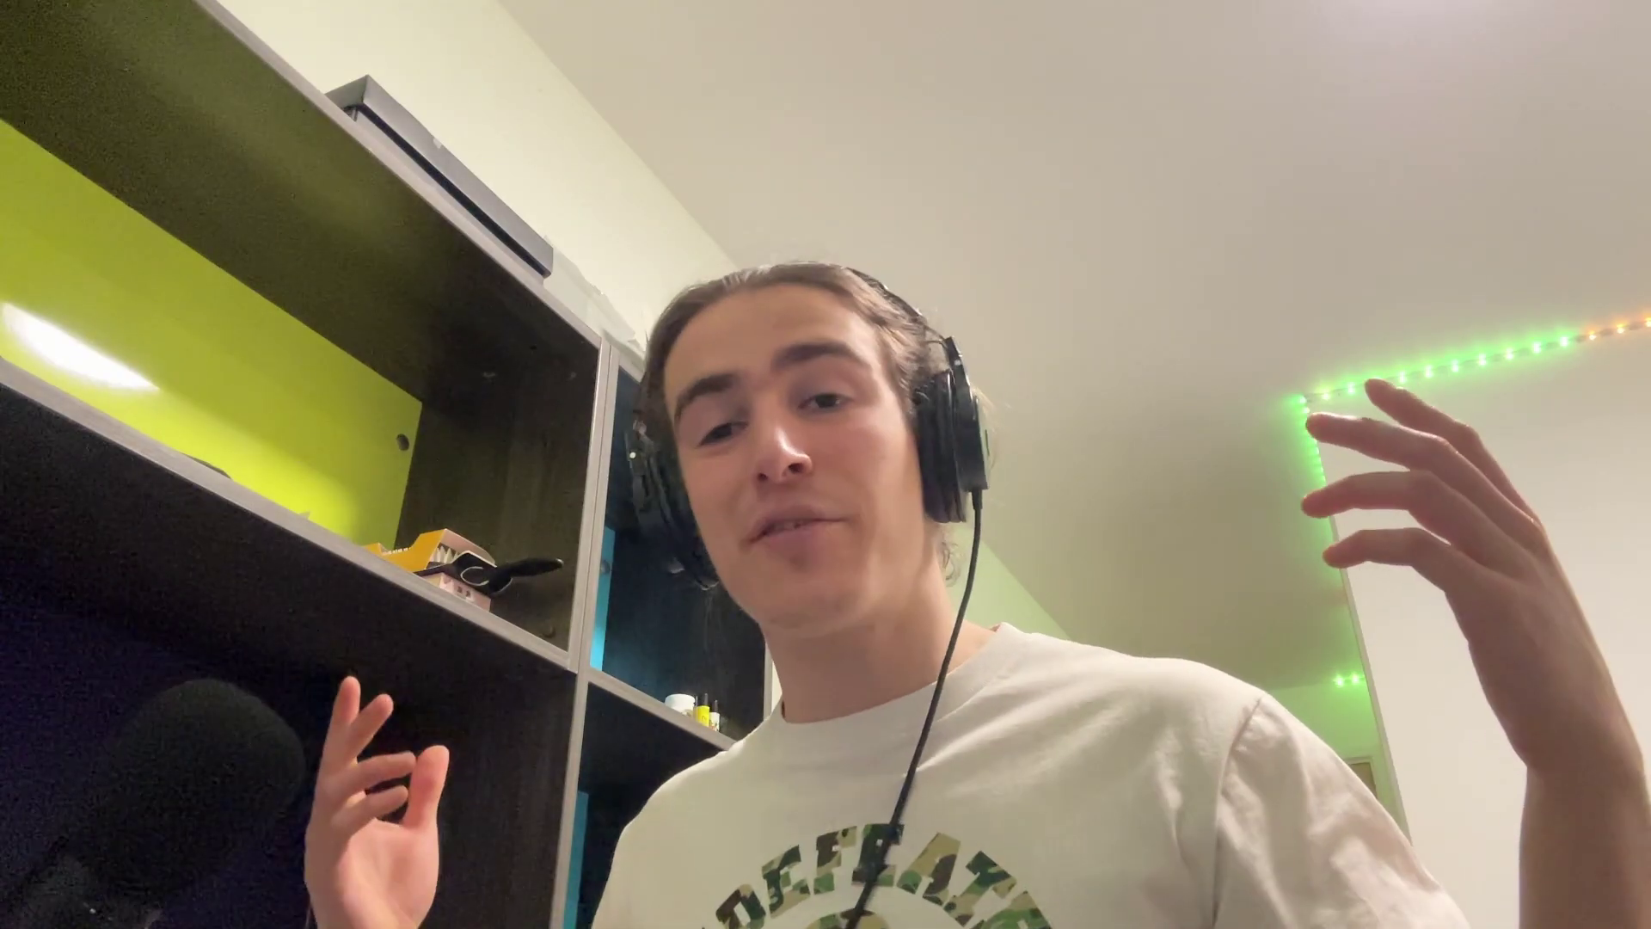